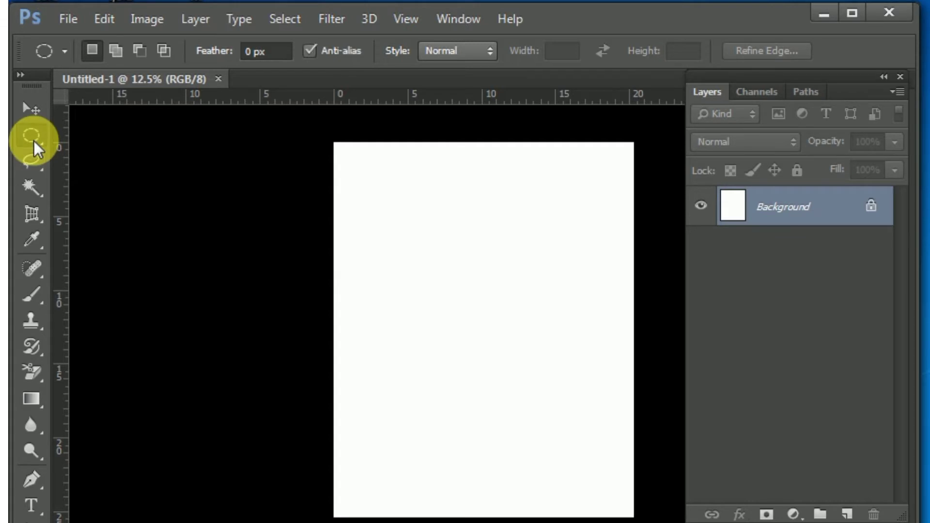
Draw an elliptical selection about 20 by 21 ruler units across the page and add a Gradient fill layer to it
drag(344, 172, 638, 481)
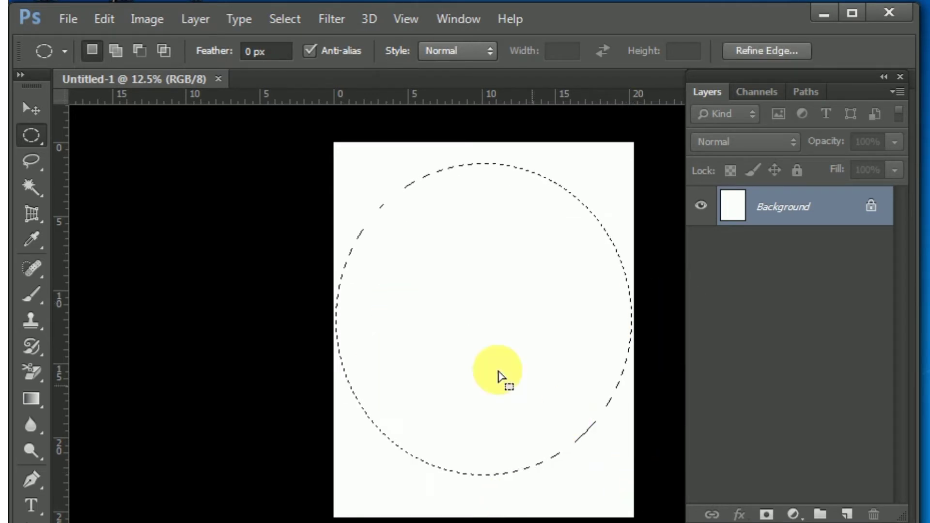
click(793, 515)
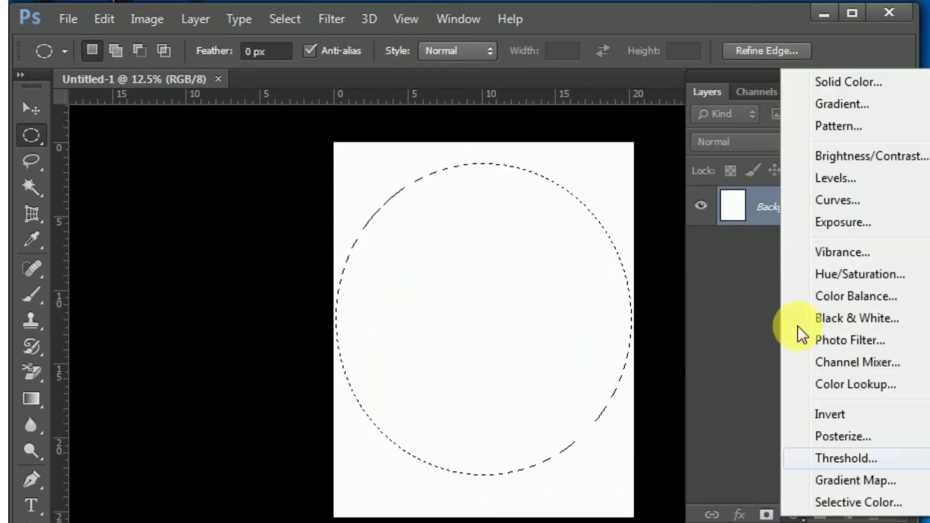
click(826, 97)
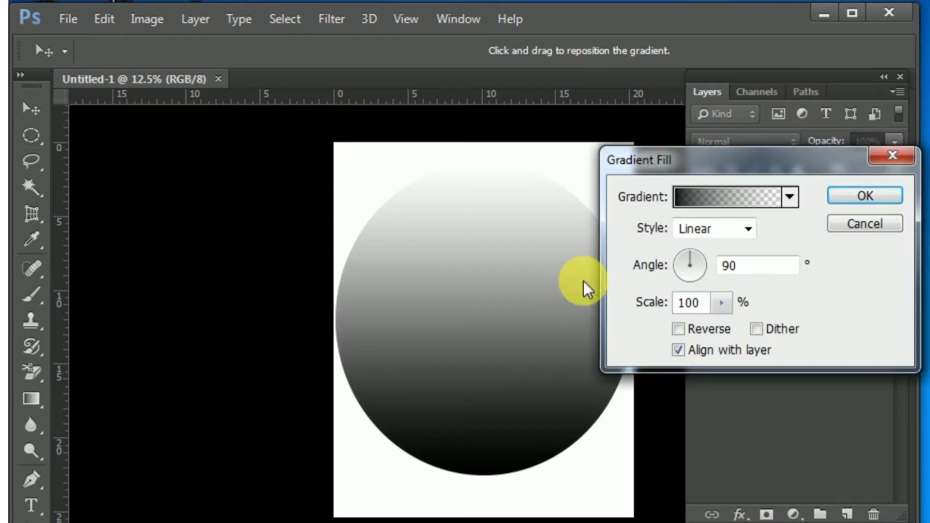
Change the gradient's black starting colour stop to the orange ebab7b and accept the edited gradient
click(716, 200)
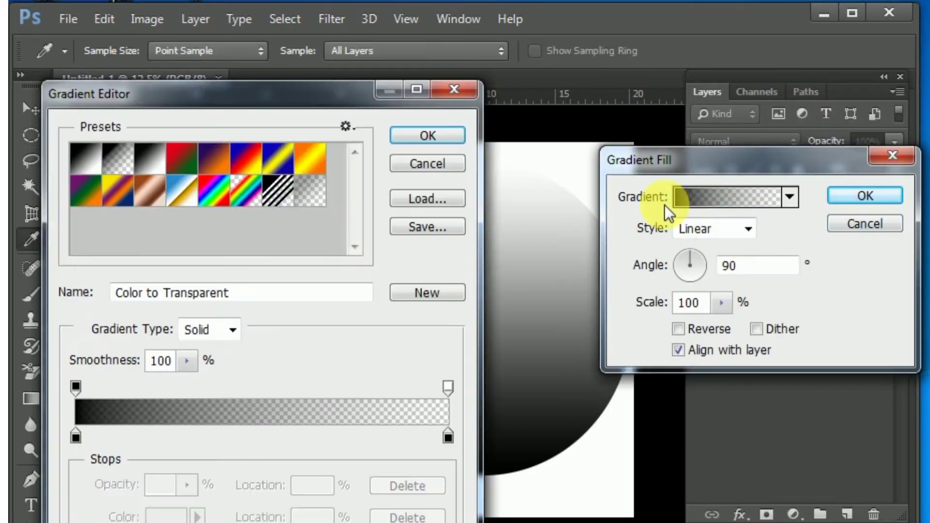
click(75, 437)
click(160, 516)
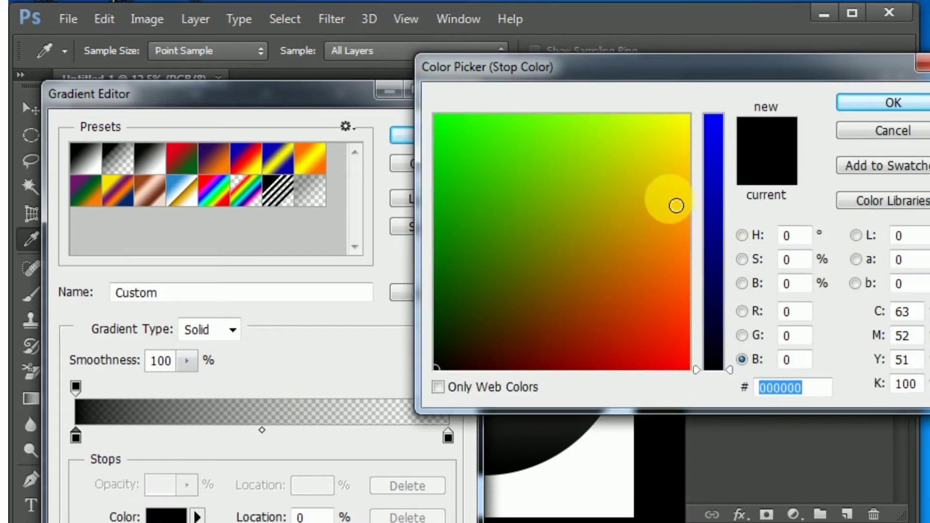
click(669, 199)
click(716, 211)
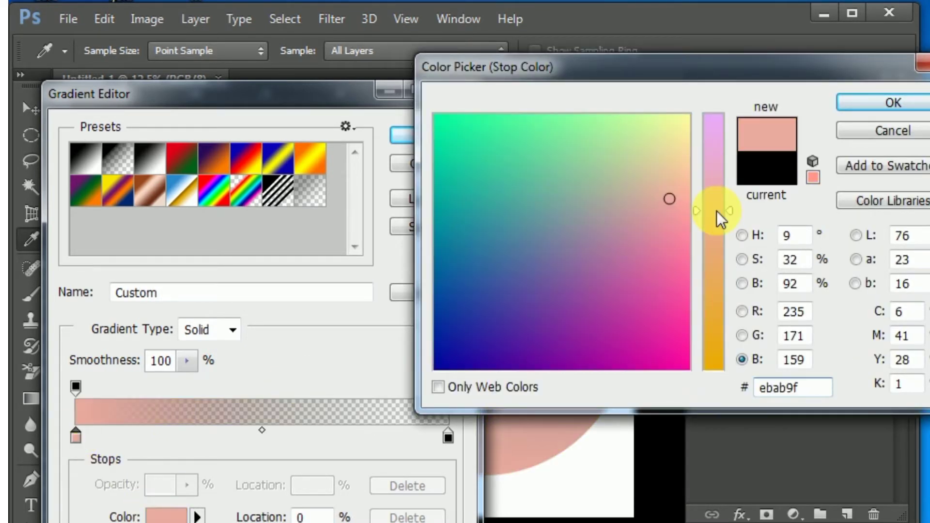
click(710, 225)
click(708, 247)
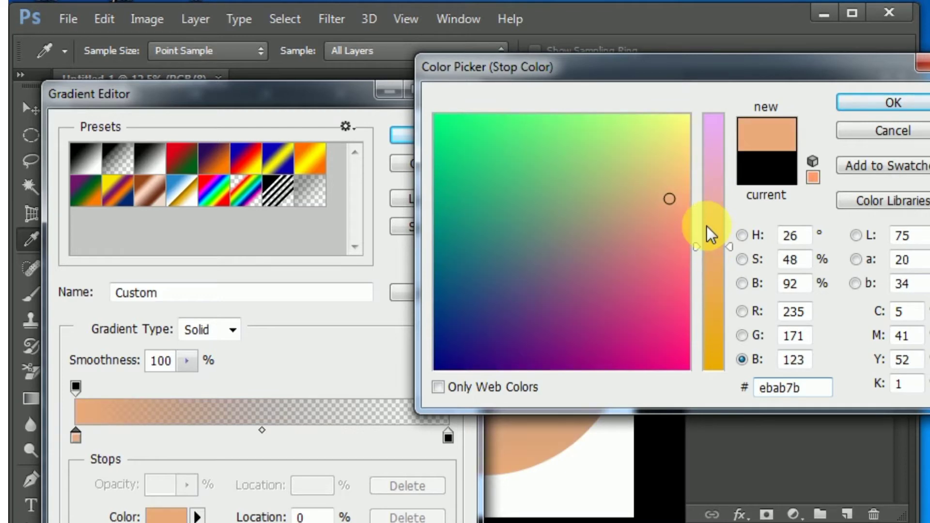
click(869, 97)
click(427, 137)
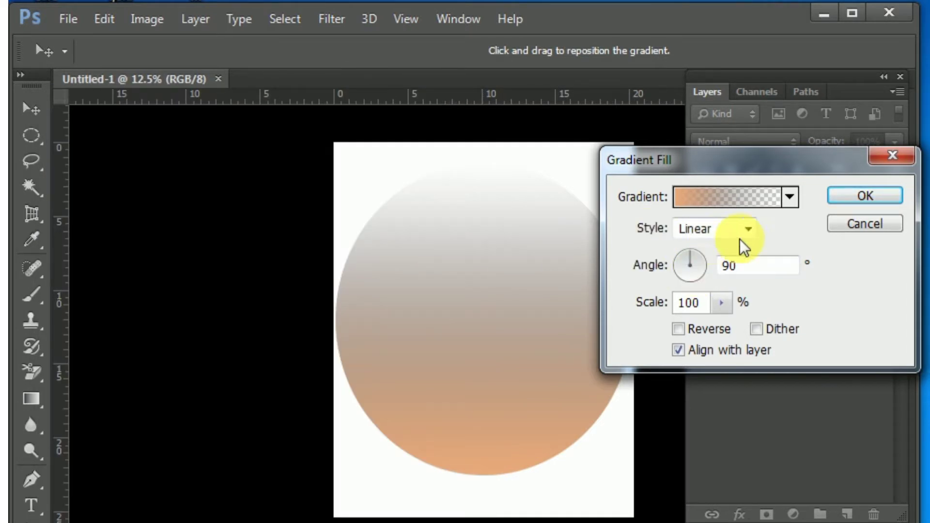
Set the gradient fill's style to Radial and reverse it, keeping Align with layer on
click(748, 228)
click(687, 264)
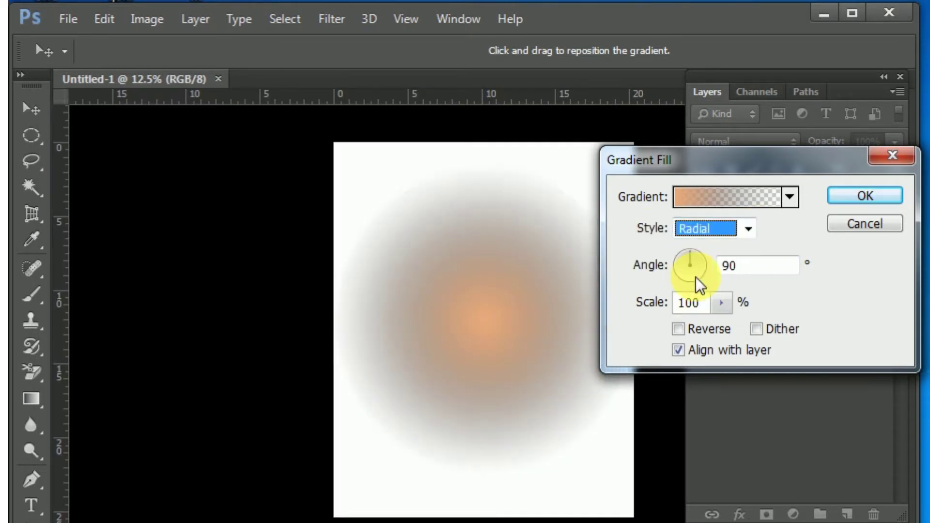
click(681, 327)
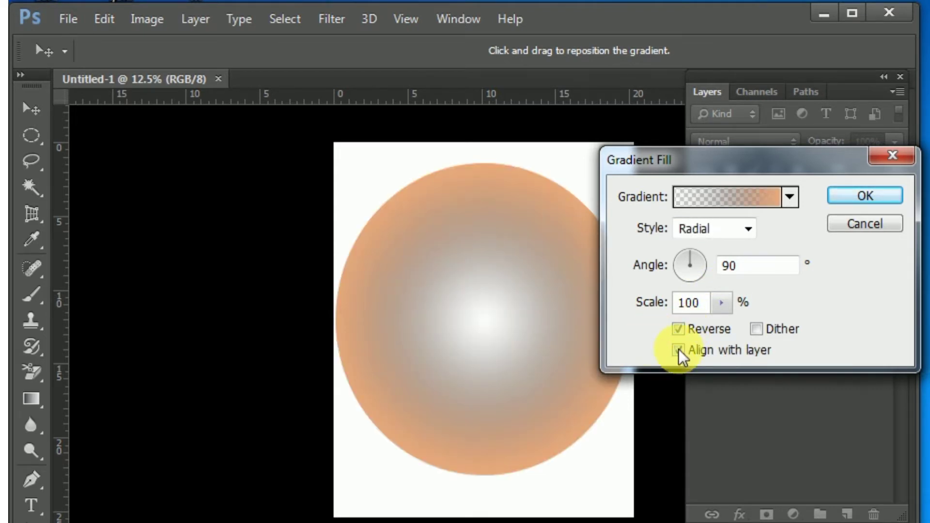
click(679, 350)
click(679, 345)
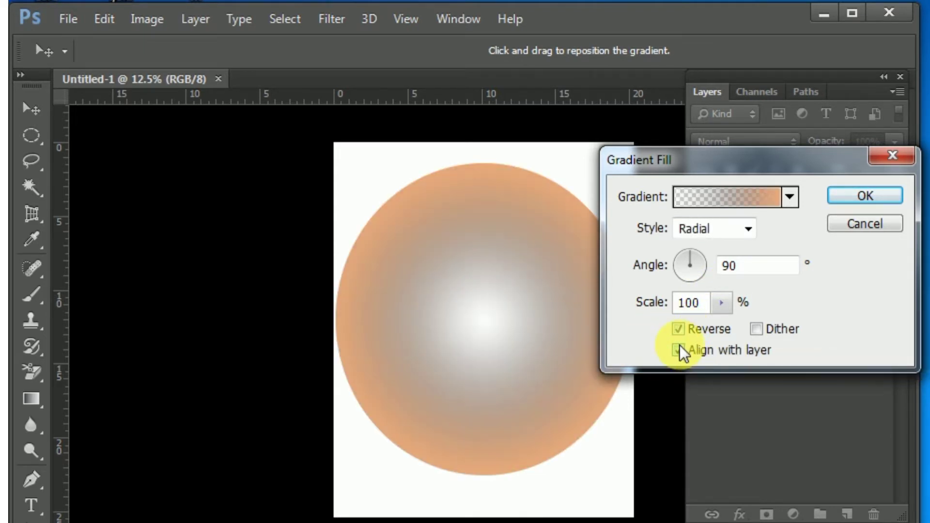
Turn off Align with layer and reduce the gradient's scale to 1%
drag(721, 301, 733, 333)
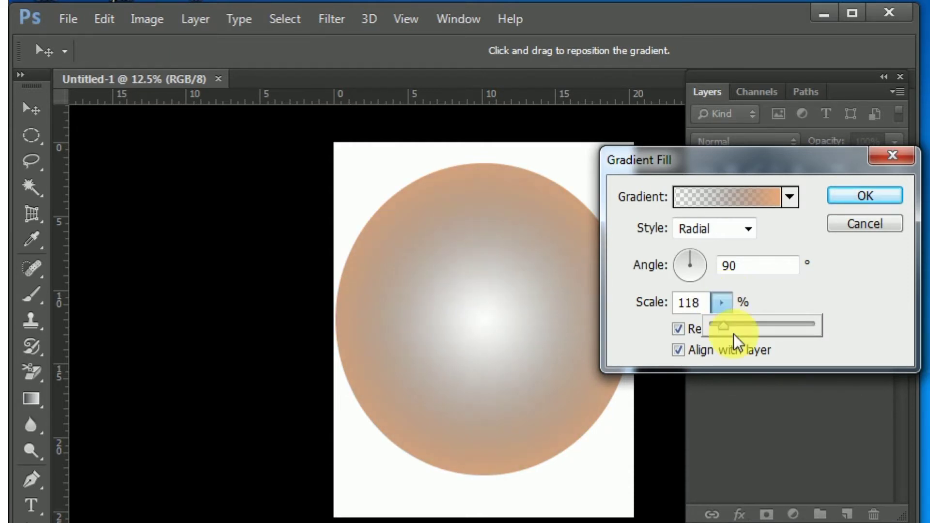
click(677, 348)
click(722, 302)
click(722, 302)
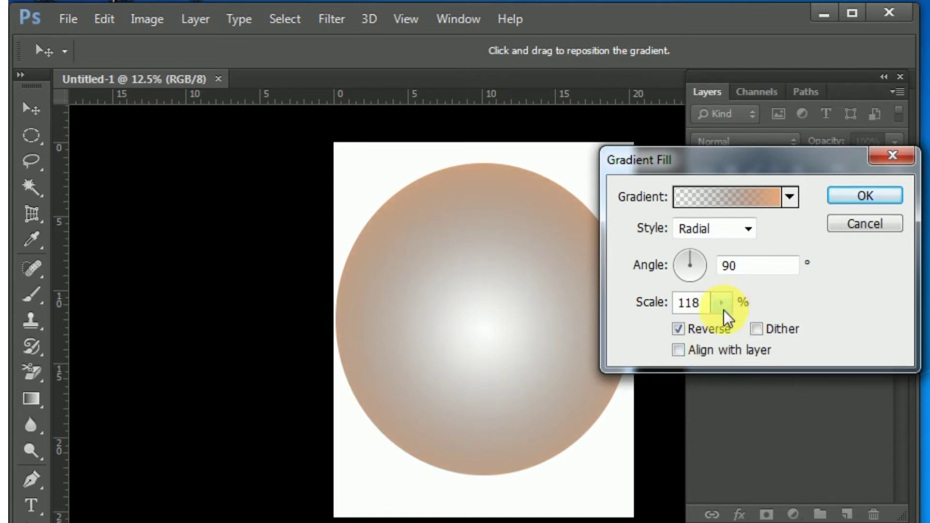
click(722, 302)
drag(761, 324, 700, 324)
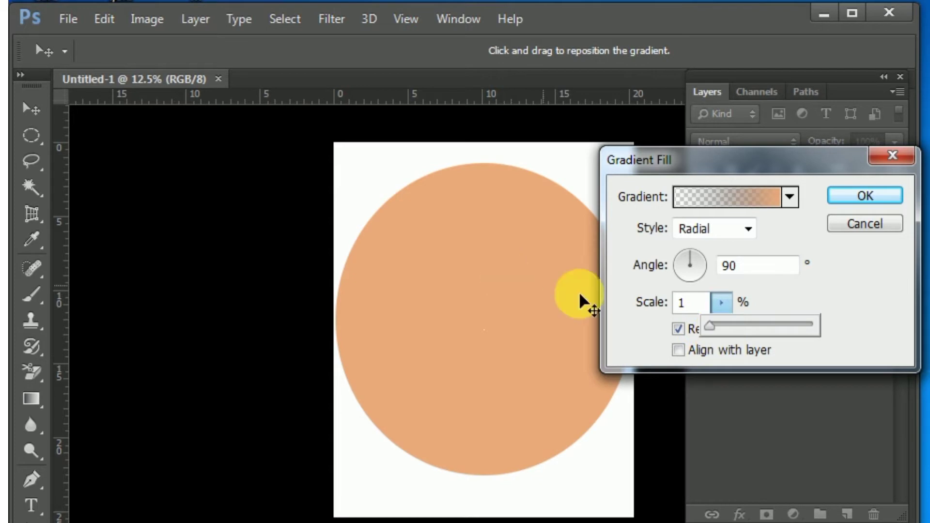
Recolour the gradient's starting colour stop to the pink f28785 and apply the gradient fill
click(772, 199)
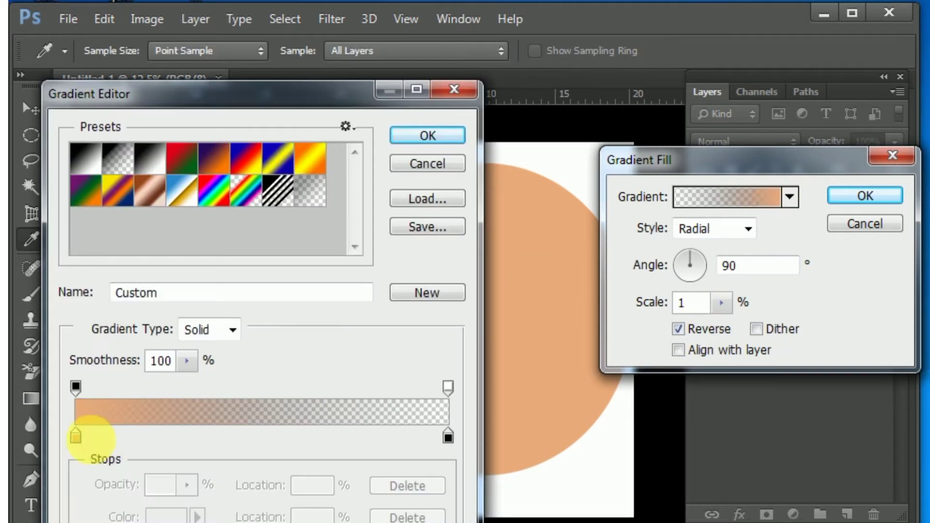
click(75, 435)
click(179, 515)
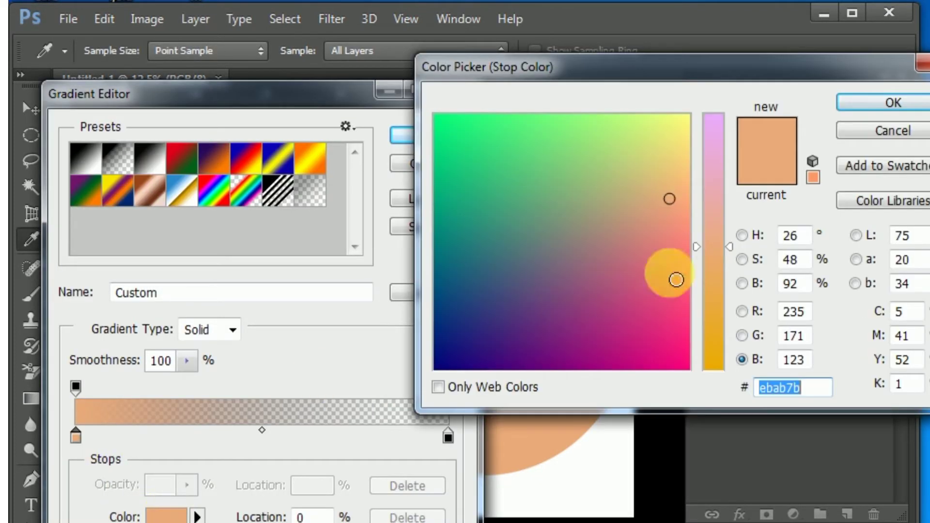
click(722, 229)
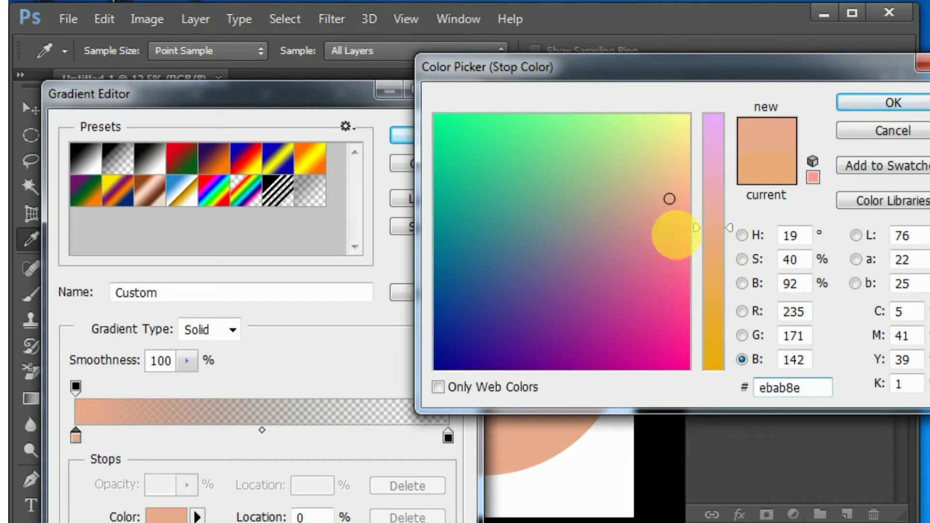
click(676, 235)
click(724, 236)
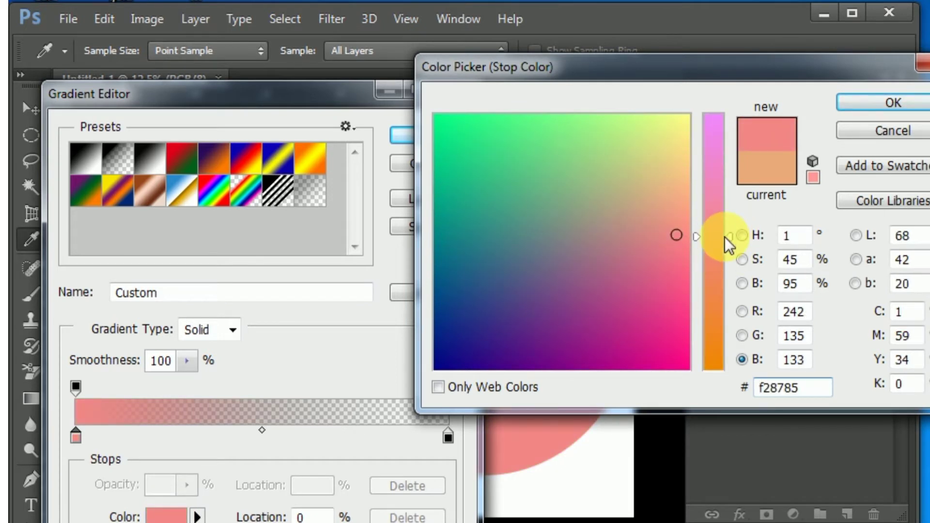
click(867, 103)
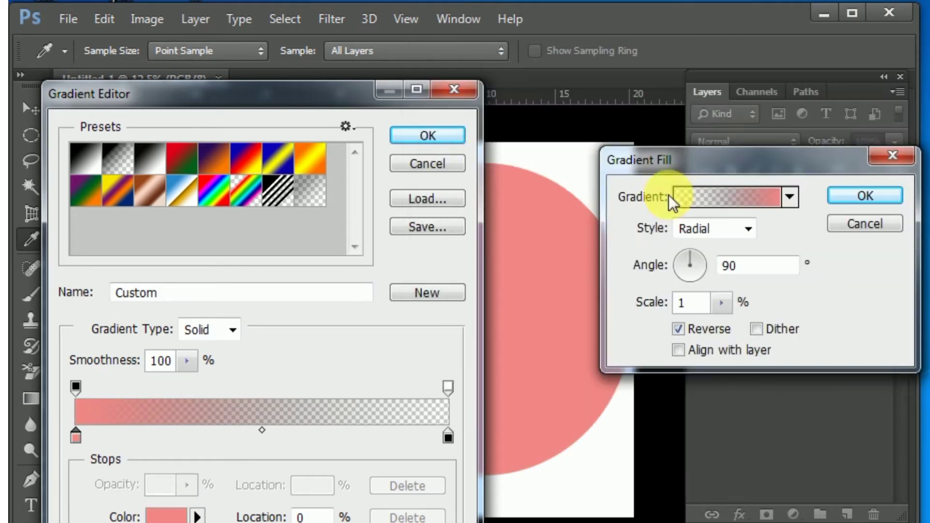
click(419, 135)
click(865, 196)
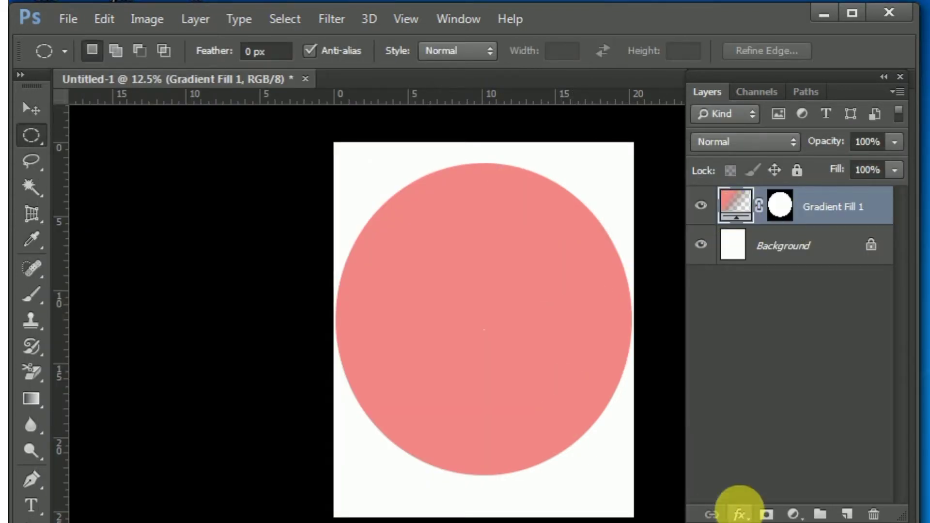
Add a Bevel & Emboss style to the gradient fill layer with depth 1000%, size 169 px and soften 16 px
click(739, 513)
click(819, 290)
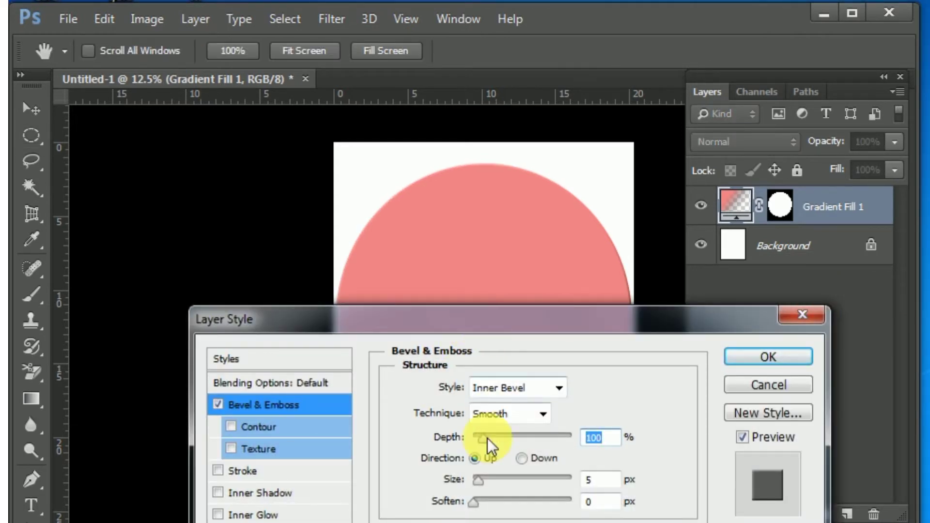
drag(487, 438, 547, 436)
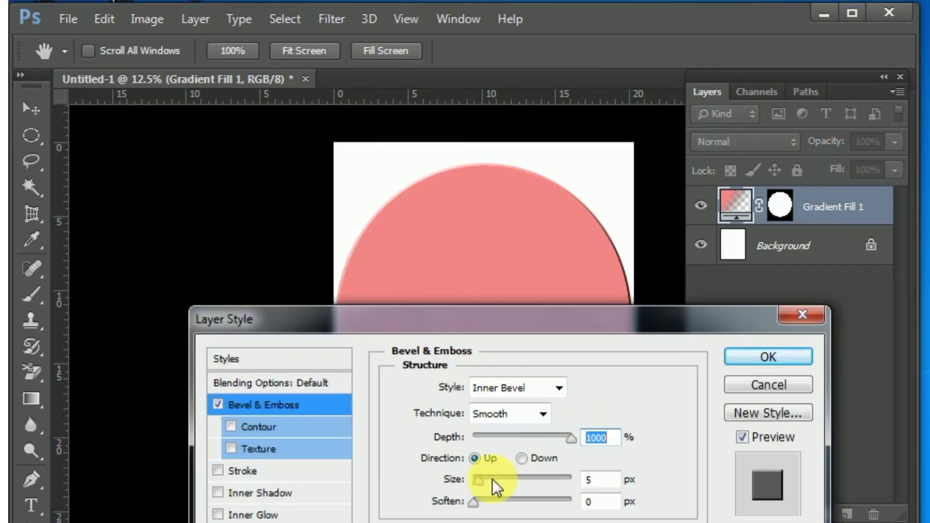
click(531, 470)
drag(476, 501, 543, 479)
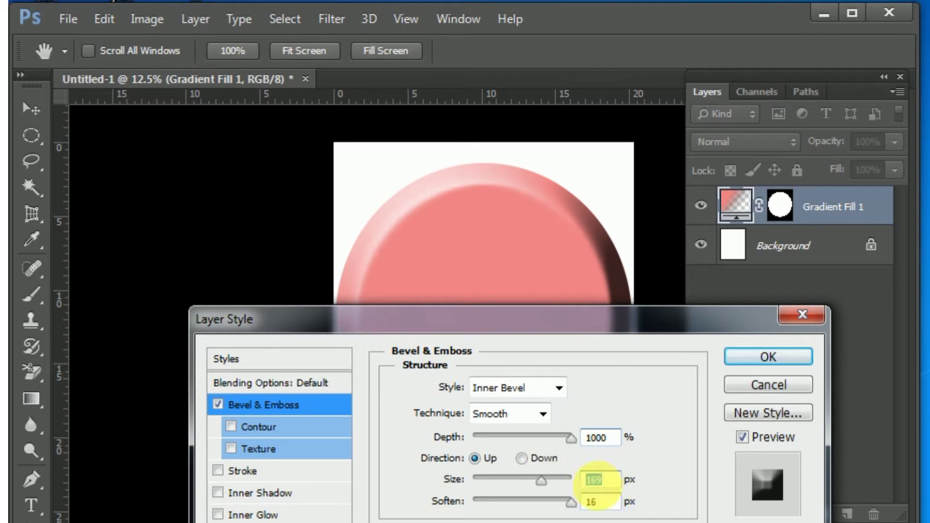
Uncover the ellipse and try several gloss contour presets on the bevel, ending on the narrow double-peaked curve
drag(597, 315, 166, 189)
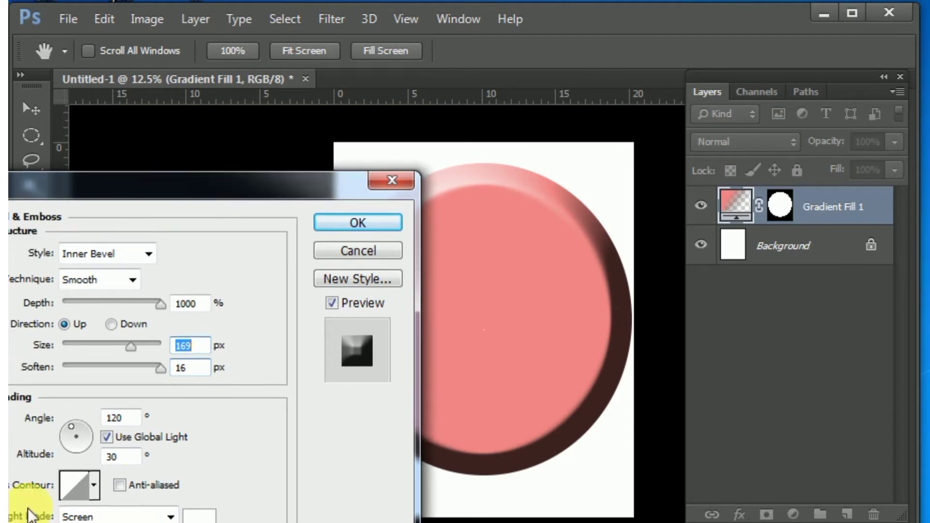
click(95, 486)
click(69, 518)
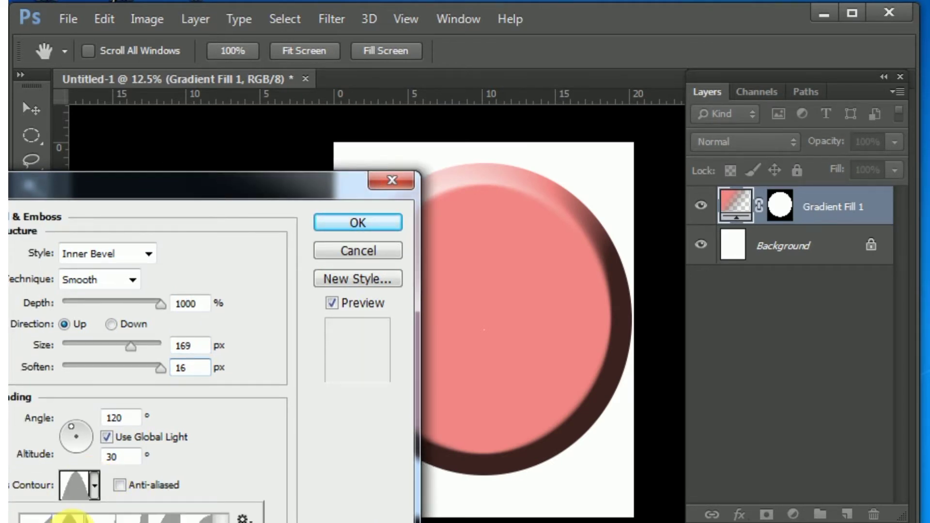
click(95, 519)
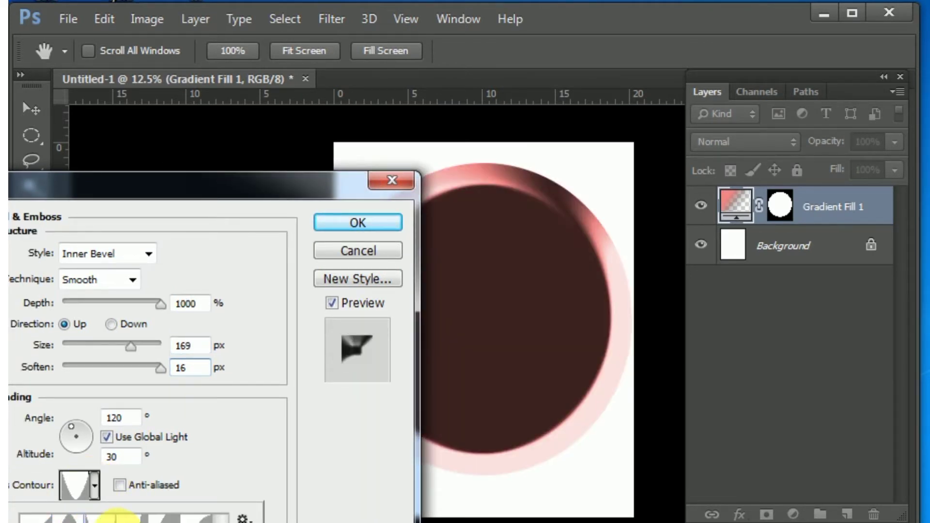
click(136, 519)
click(172, 522)
click(100, 522)
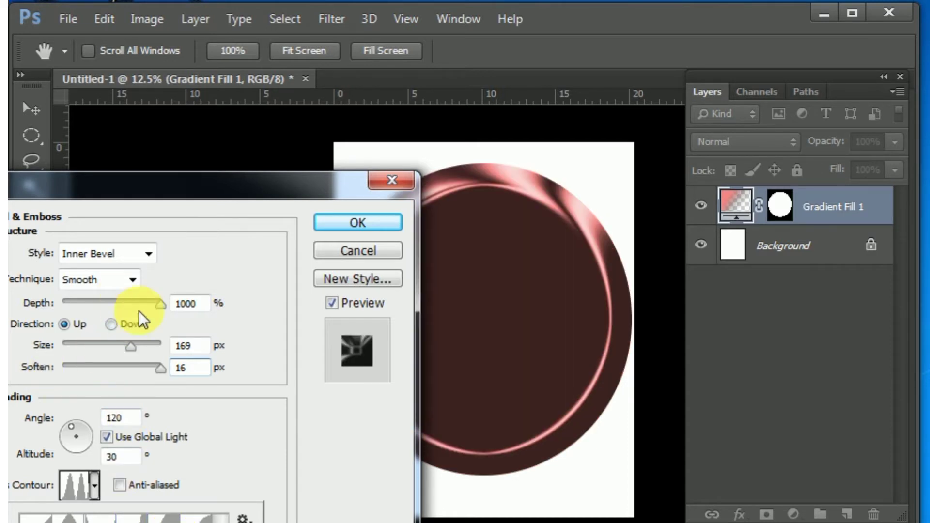
Set the bevel's depth to 42% and its size to 250 px, keeping the ellipse in view
drag(156, 306, 89, 315)
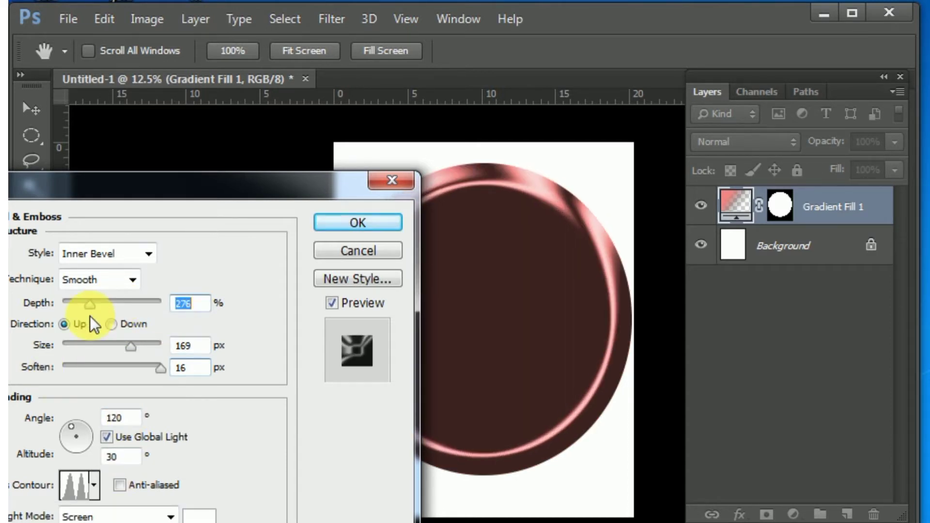
drag(124, 345, 182, 357)
drag(94, 310, 68, 317)
drag(145, 187, 121, 196)
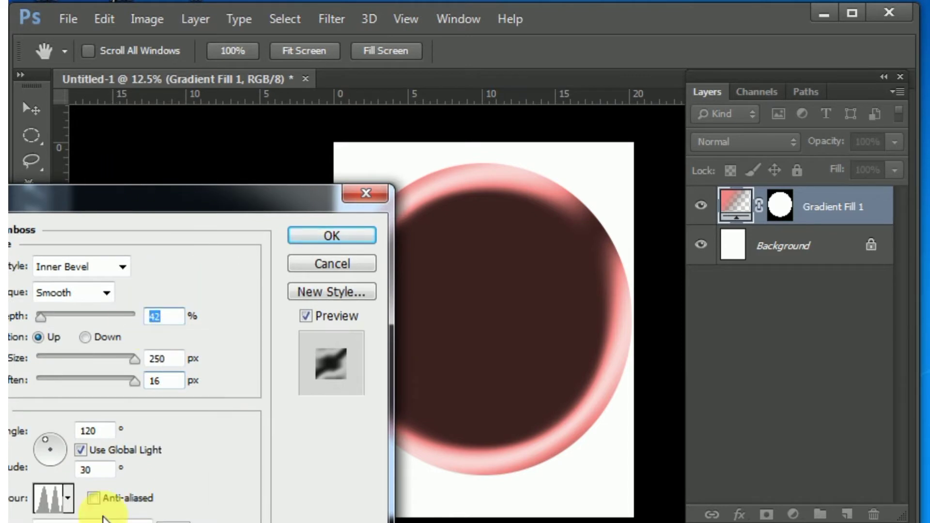
Try other gloss contour presets for the bevel, ending on the smooth S-shaped curve
click(67, 498)
click(141, 388)
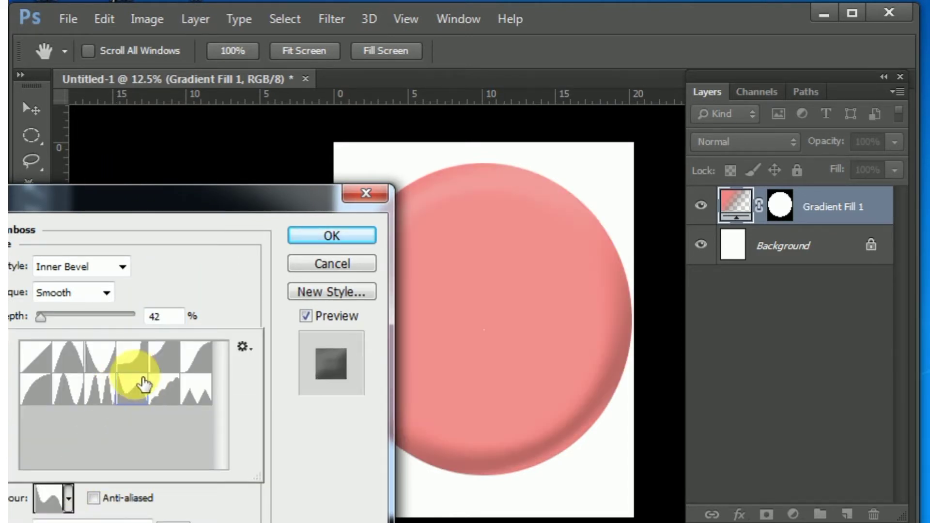
click(143, 365)
click(80, 366)
click(156, 366)
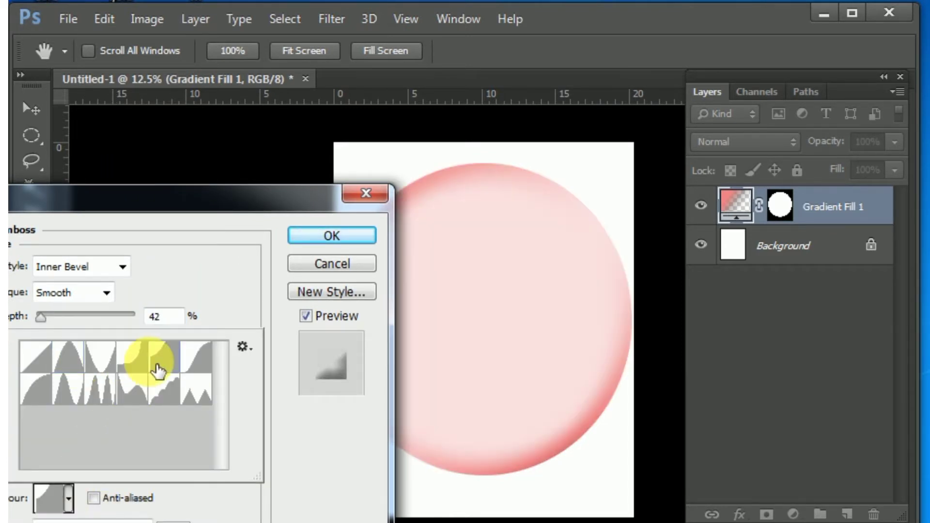
click(198, 369)
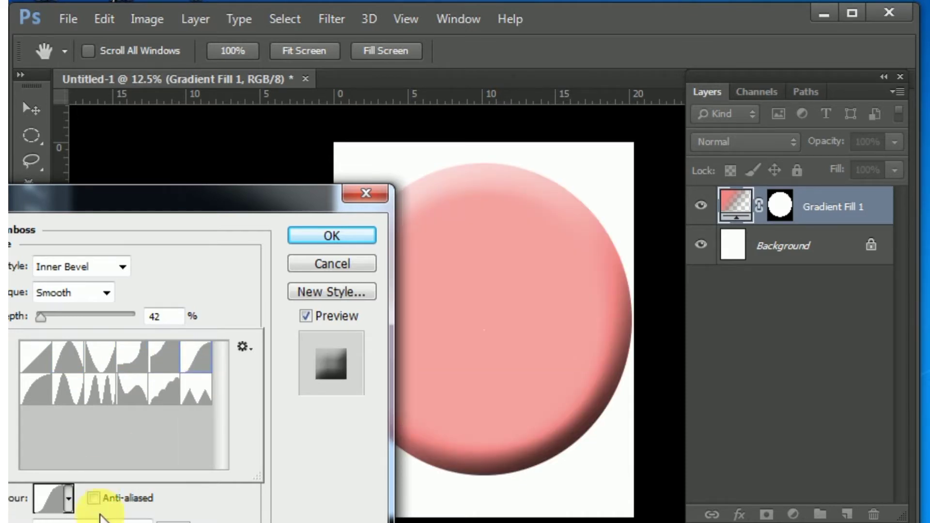
Turn on anti-aliasing for the bevel's gloss contour and try several contour presets, ending on the straight linear one
click(94, 498)
click(69, 498)
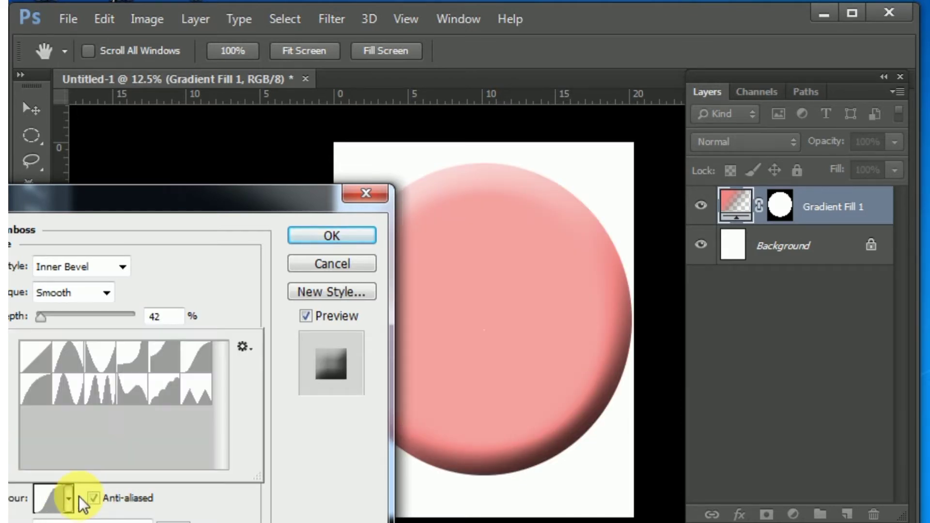
click(78, 396)
click(100, 395)
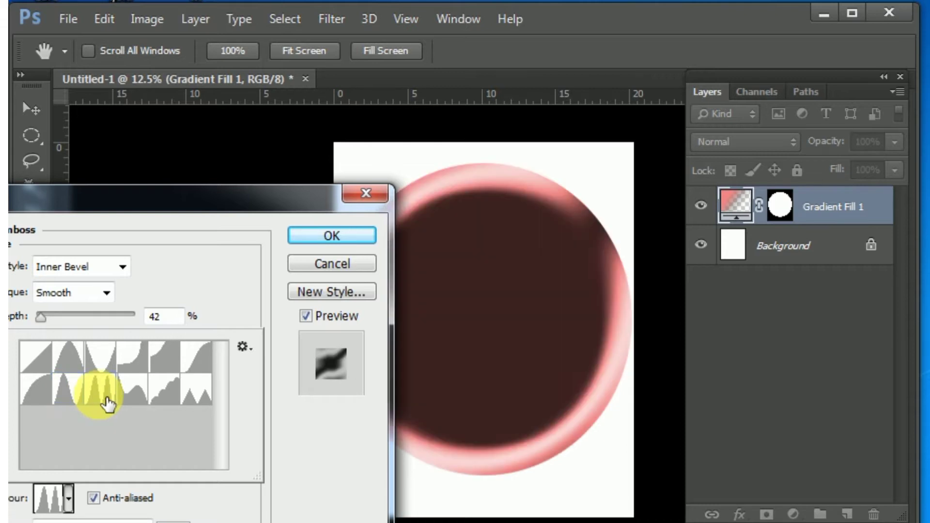
click(144, 403)
click(180, 411)
click(202, 401)
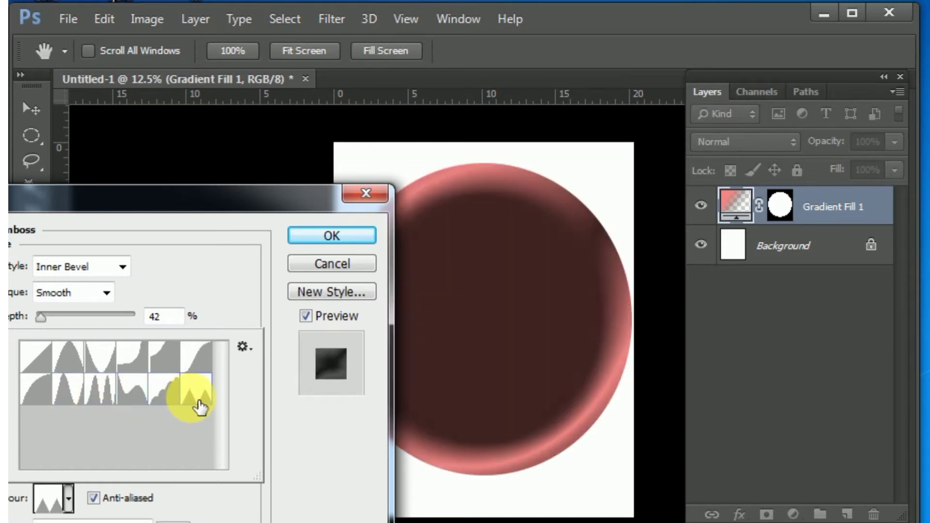
click(61, 372)
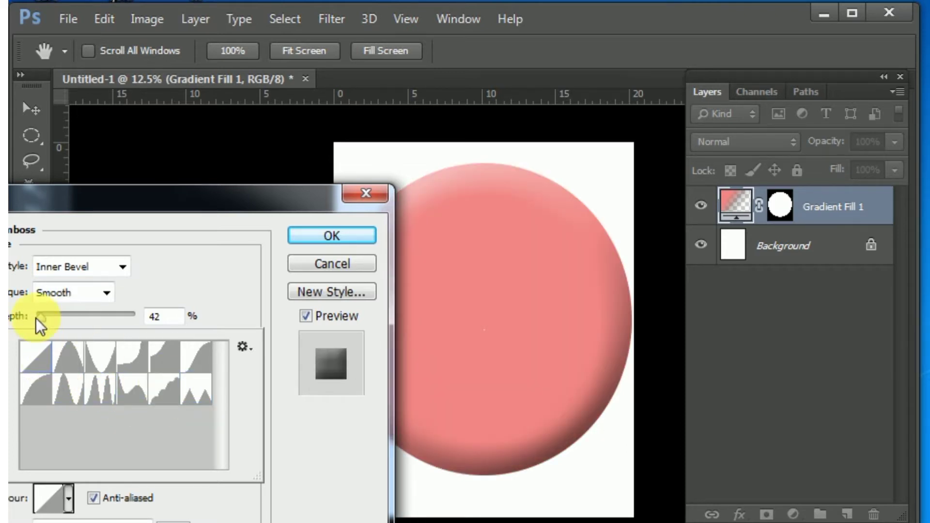
Set the bevel's depth to 52% and size to 193 px, and choose the valley-shaped inverted cone gloss contour
drag(38, 317, 47, 341)
mouse_move(130, 361)
mouse_down()
mouse_move(93, 365)
mouse_move(117, 361)
mouse_up()
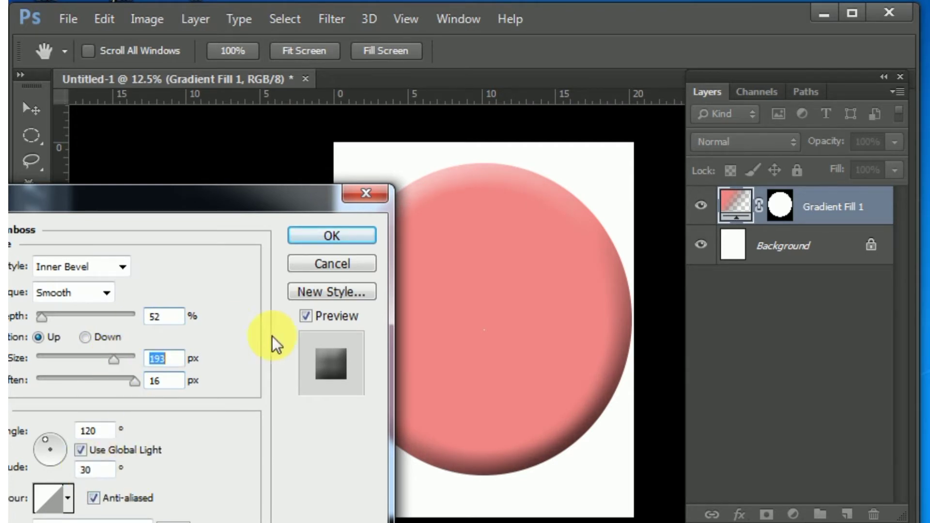
click(68, 498)
click(82, 392)
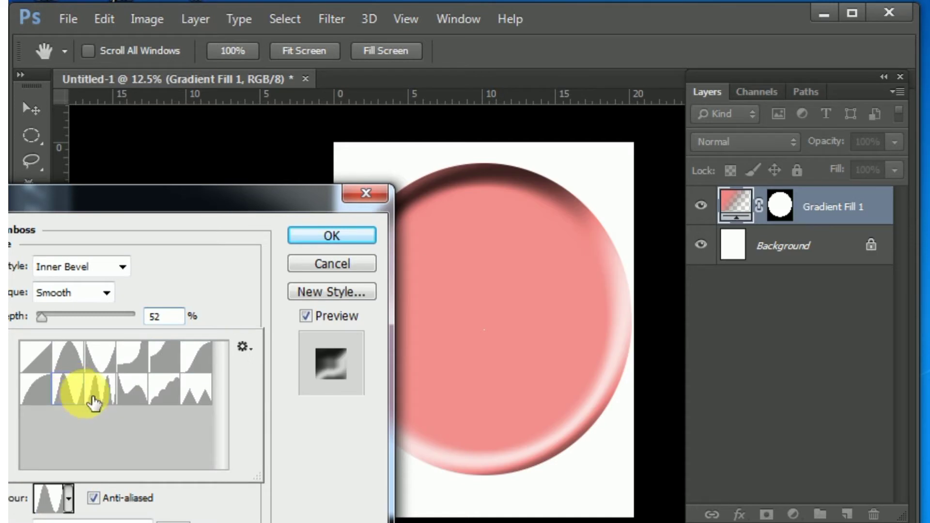
click(114, 369)
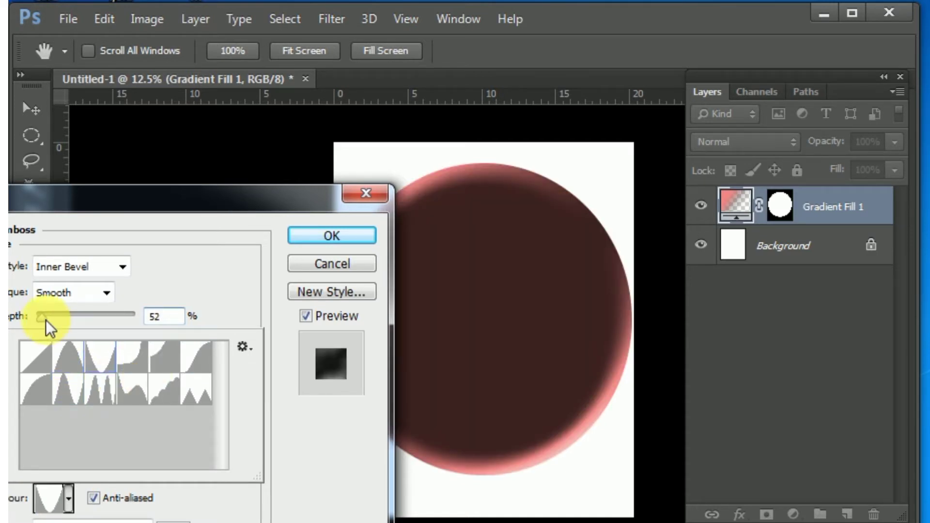
Raise the bevel's depth to 388%, change its technique to a hard-edged chisel look, and apply the layer style
mouse_move(43, 317)
mouse_down()
mouse_move(112, 306)
mouse_move(75, 316)
mouse_up()
drag(177, 182, 464, 80)
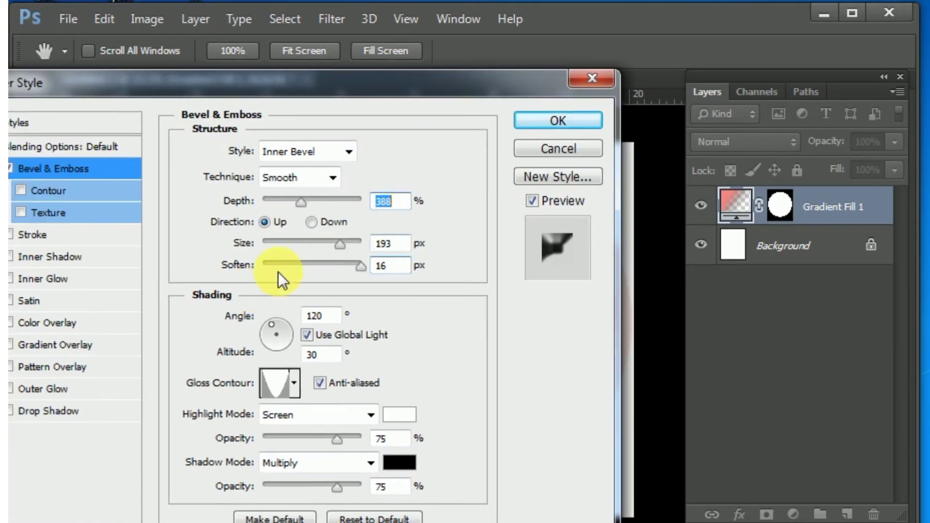
click(321, 181)
click(312, 193)
drag(390, 86, 404, 327)
click(571, 360)
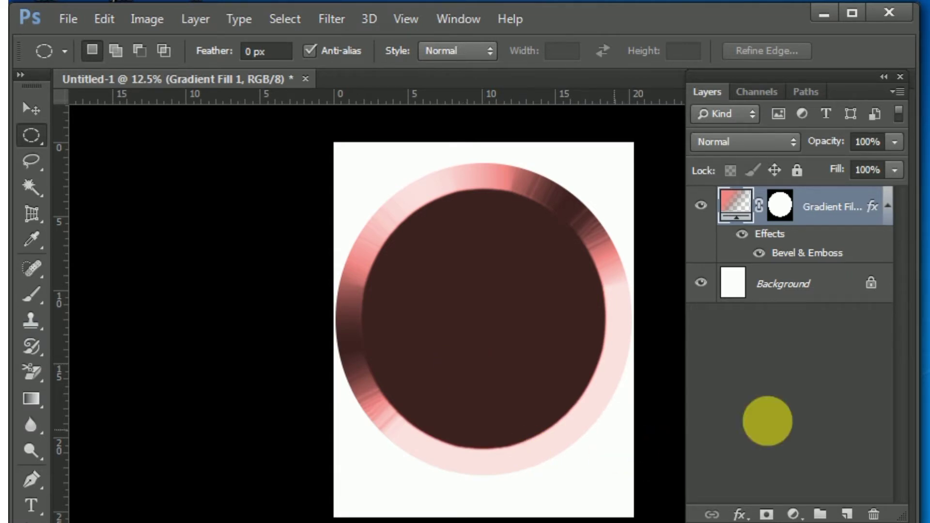
On a new layer, make a near-circular selection slightly smaller than the dark inner disc and nudge it to the disc's centre
click(846, 514)
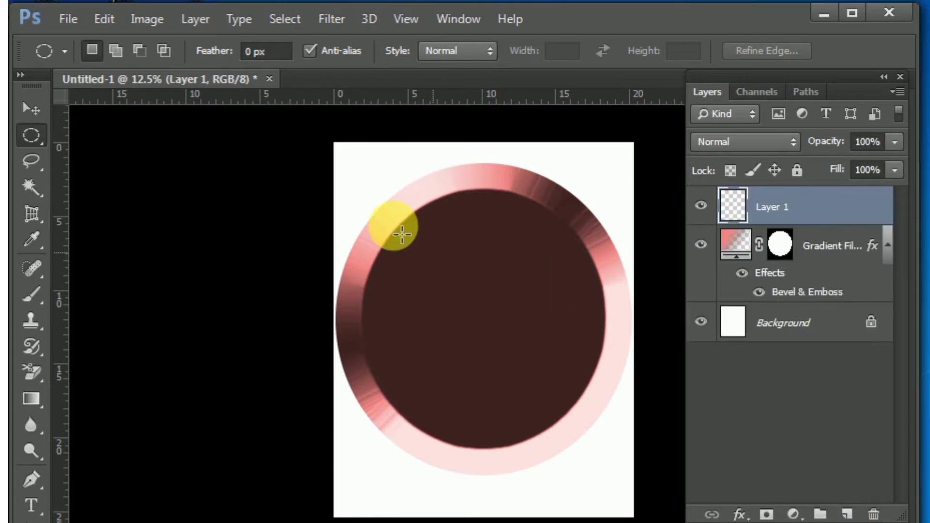
drag(348, 213, 571, 440)
key(shift+Right)
key(shift+Right)
key(shift+Right)
key(shift+Right)
key(shift+Right)
key(shift+Right)
key(shift+Right)
key(shift+Right)
key(shift+Right)
key(shift+Right)
key(shift+Right)
key(shift+Right)
key(shift+Right)
key(shift+Right)
key(shift+Right)
key(shift+Right)
key(shift+Right)
key(shift+Right)
key(shift+Right)
key(shift+Right)
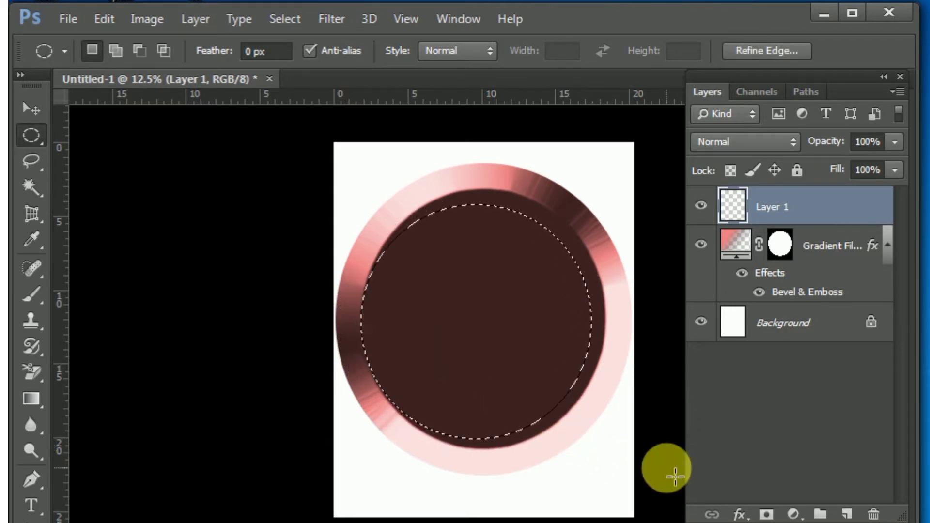
key(shift+Up)
key(shift+Up)
key(shift+Up)
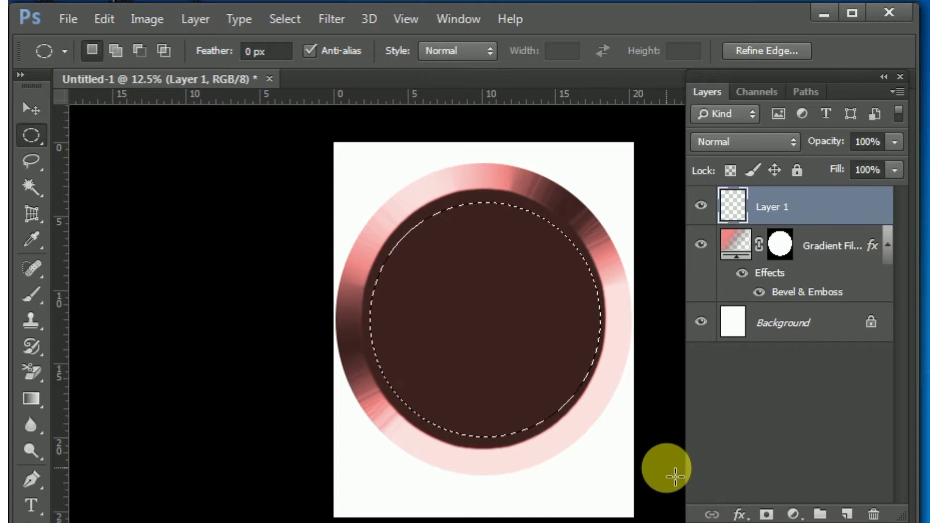
key(shift+Left)
key(shift+Left)
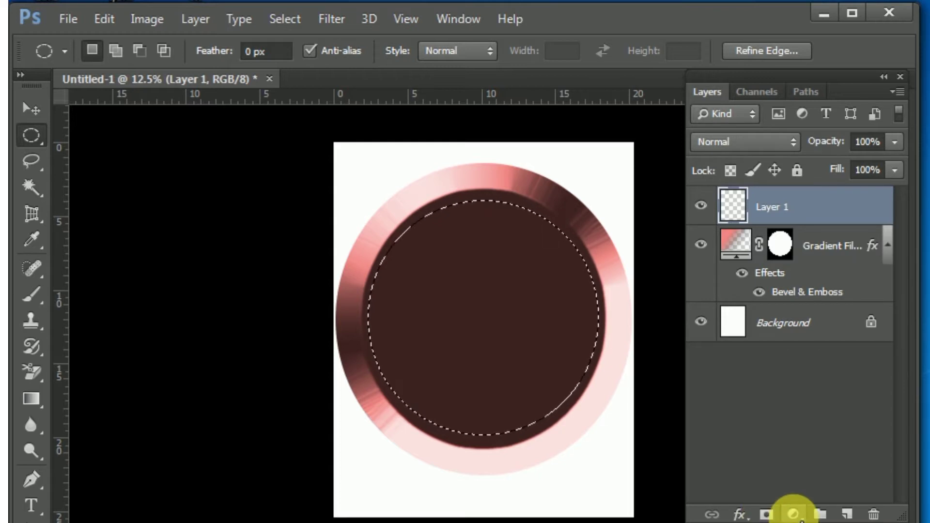
Add a gradient fill layer to the circular selection and open its gradient for editing with the starting colour stop selected
click(793, 514)
click(835, 110)
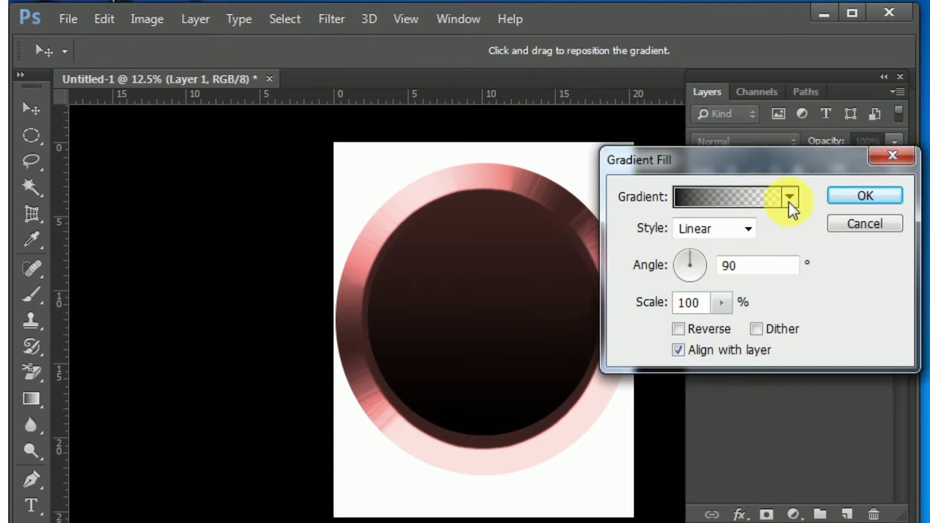
click(684, 201)
click(75, 438)
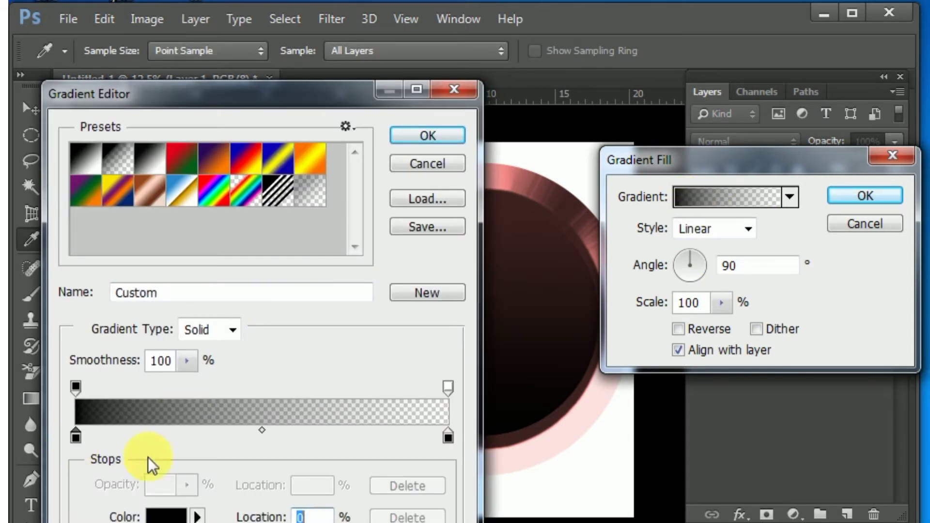
Try olive, gold, pink and blue for the gradient's starting stop, settle on bright turquoise, and accept the edited gradient
click(157, 518)
click(472, 143)
drag(735, 59, 515, 382)
click(427, 456)
click(395, 522)
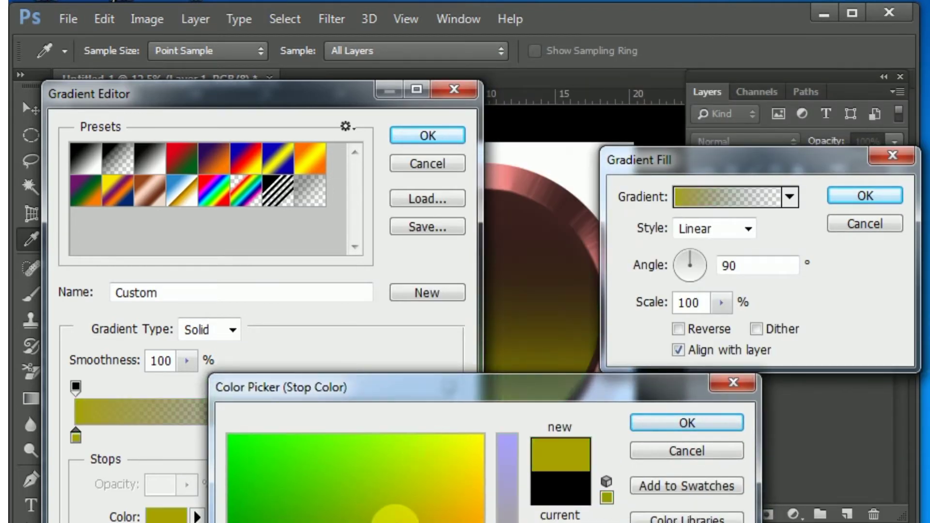
click(455, 512)
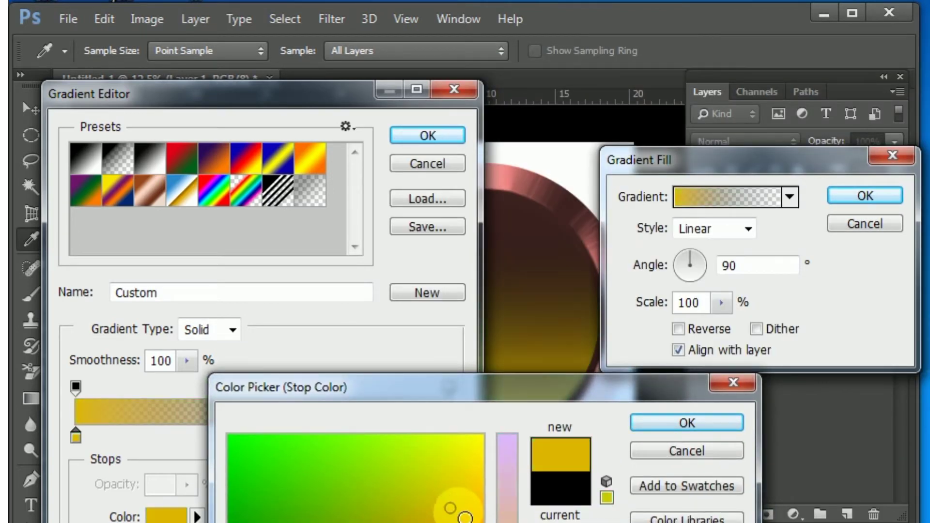
click(508, 487)
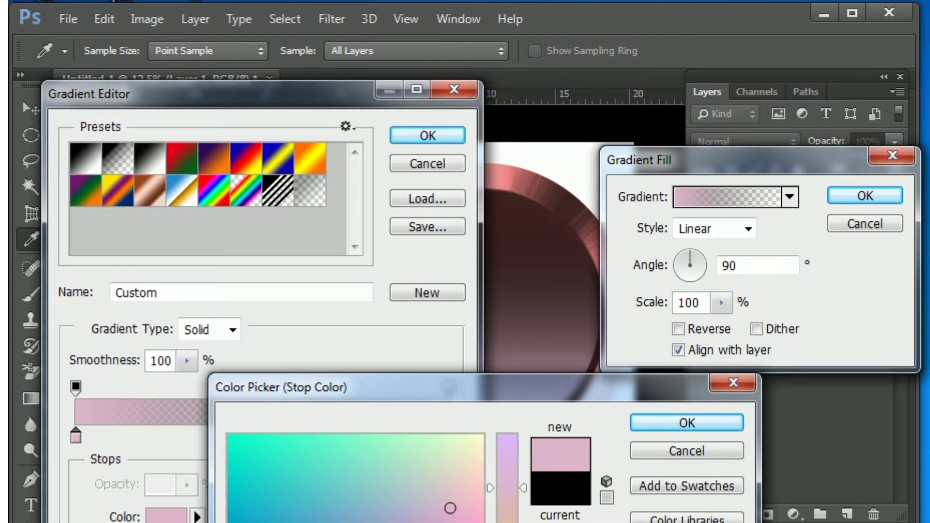
click(369, 522)
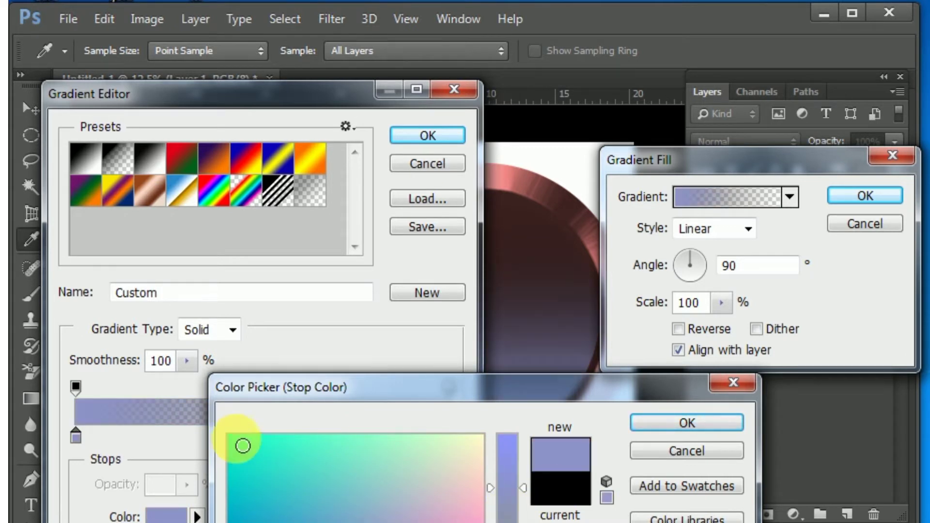
click(243, 444)
click(686, 423)
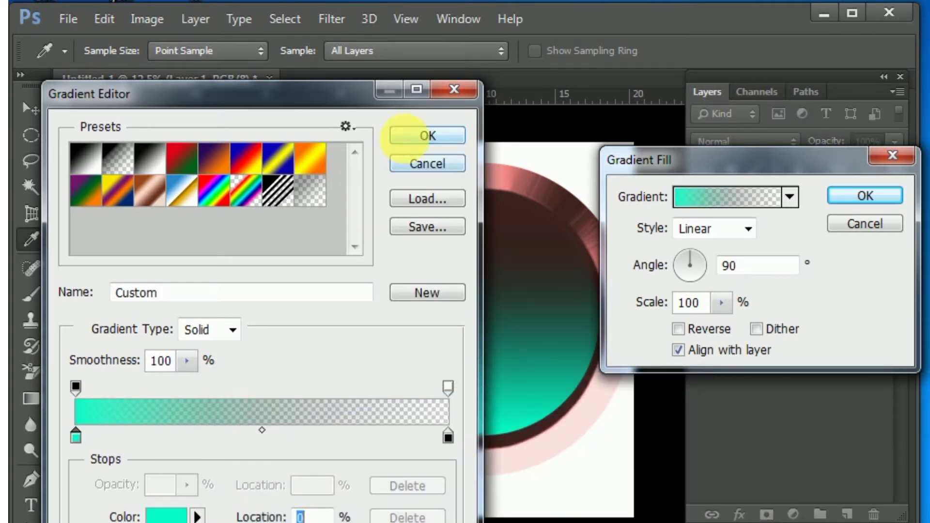
click(427, 136)
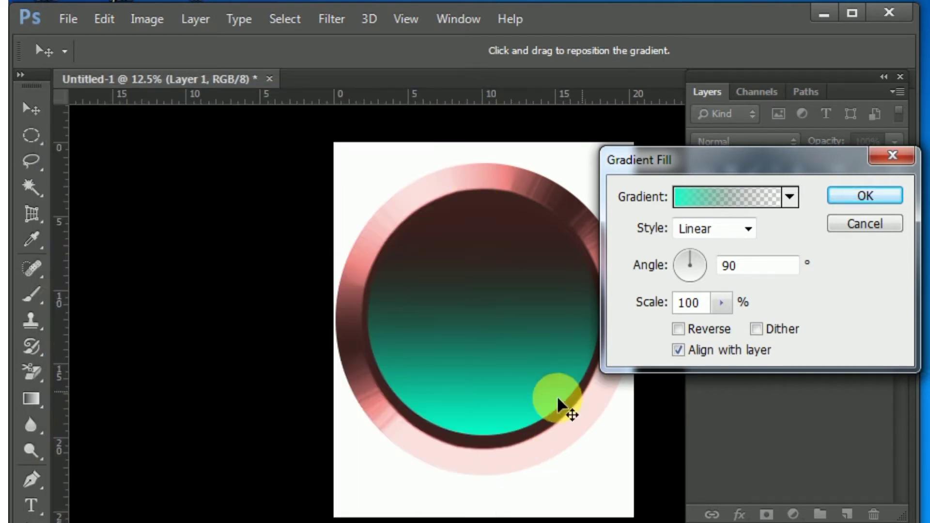
Make the gradient fill radial and reversed with a scale of 80%, and apply it
click(752, 230)
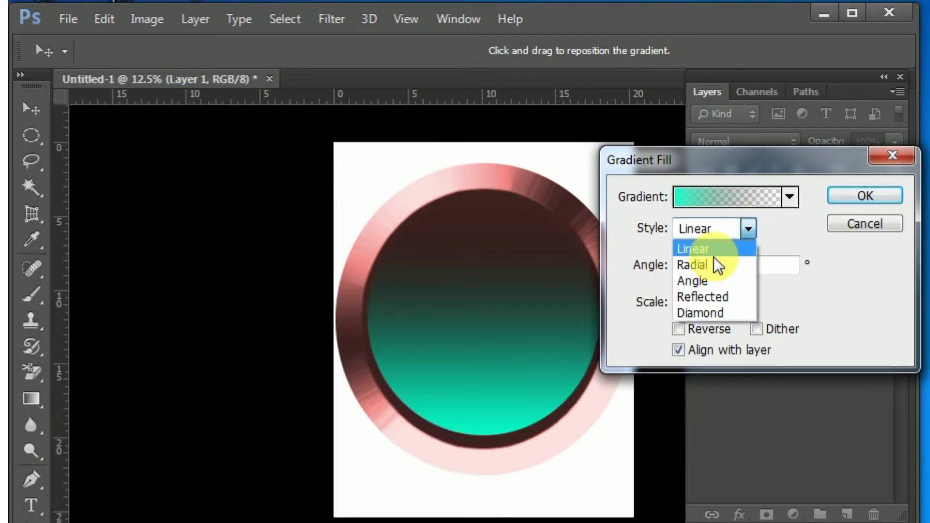
click(712, 264)
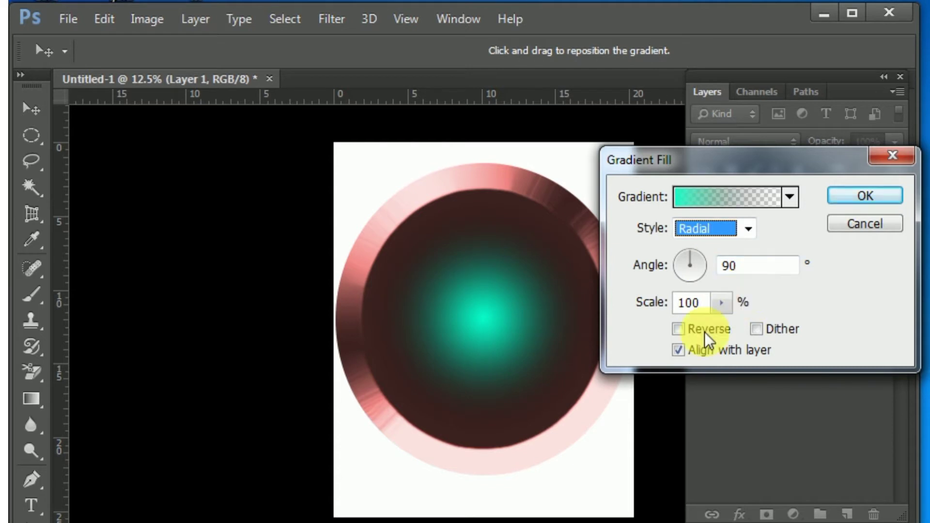
click(678, 329)
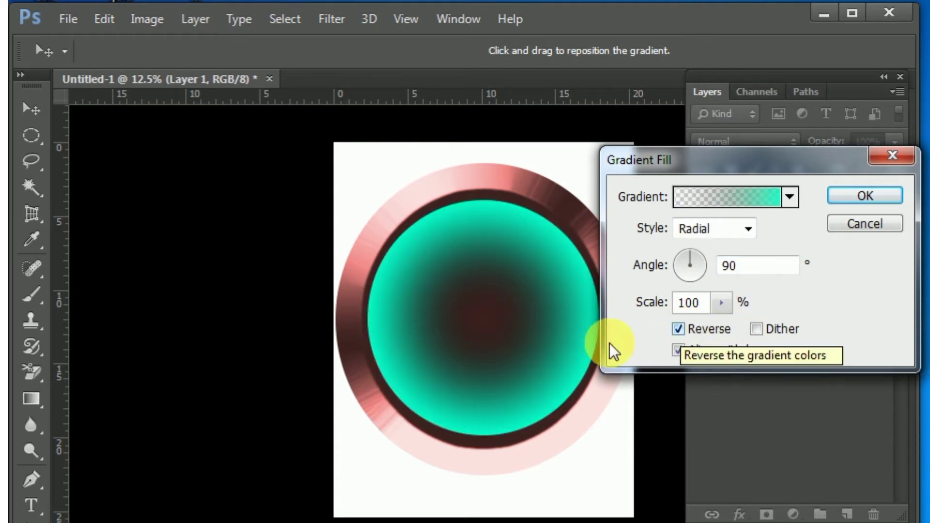
click(721, 302)
mouse_move(719, 327)
mouse_down()
mouse_move(760, 325)
mouse_move(719, 326)
mouse_up()
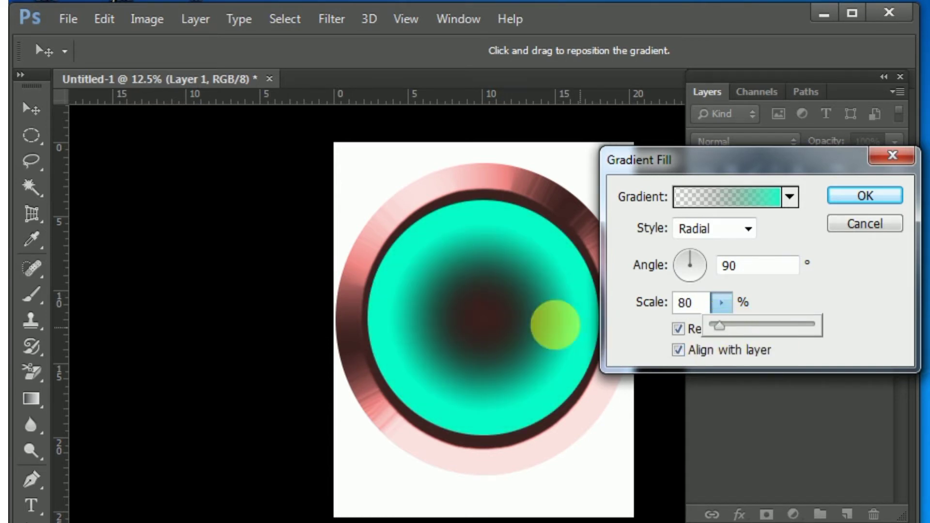
click(864, 193)
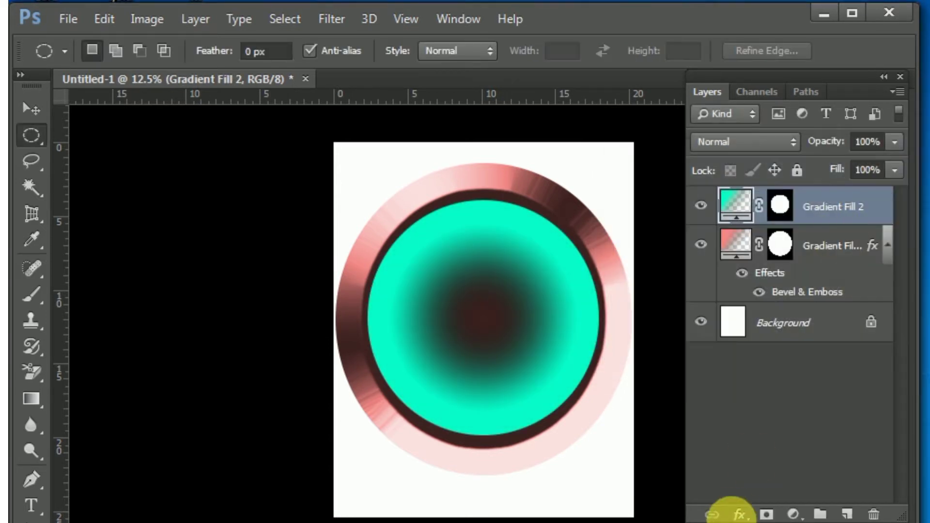
Apply a Bevel & Emboss style with a depth of 337% to the turquoise gradient fill layer
click(738, 513)
click(812, 299)
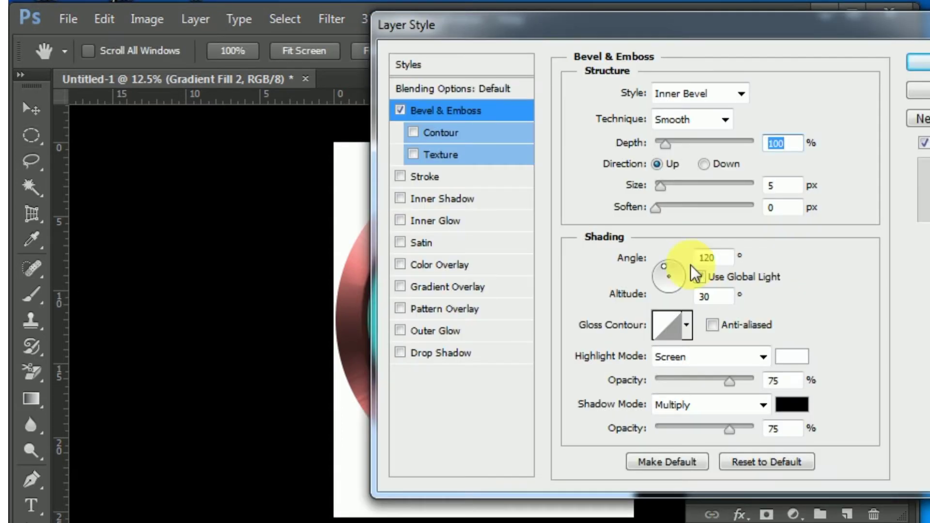
drag(707, 32, 480, 440)
drag(446, 522, 559, 522)
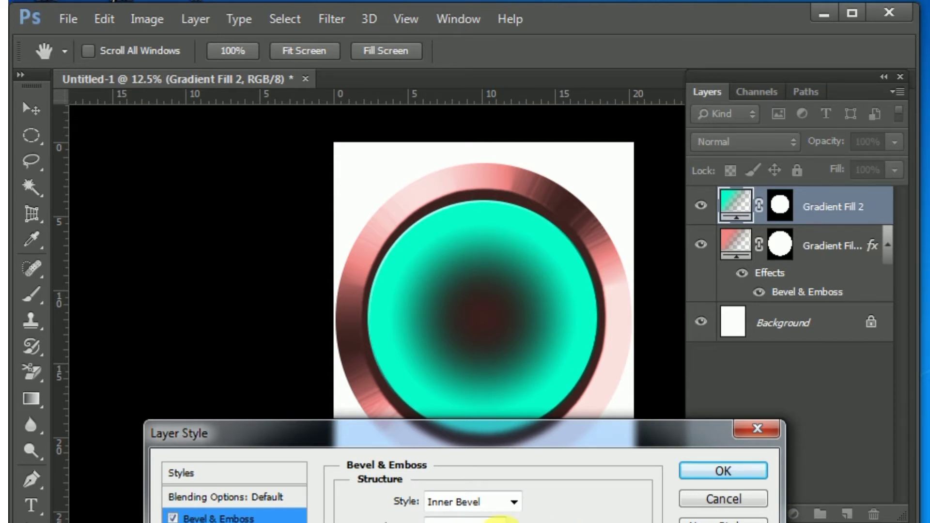
drag(571, 420, 556, 244)
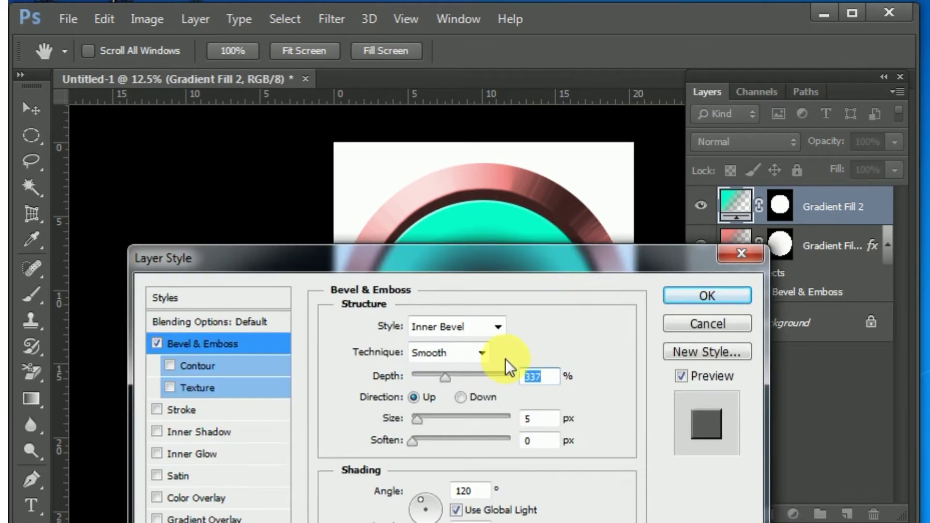
click(414, 439)
drag(726, 248, 713, 365)
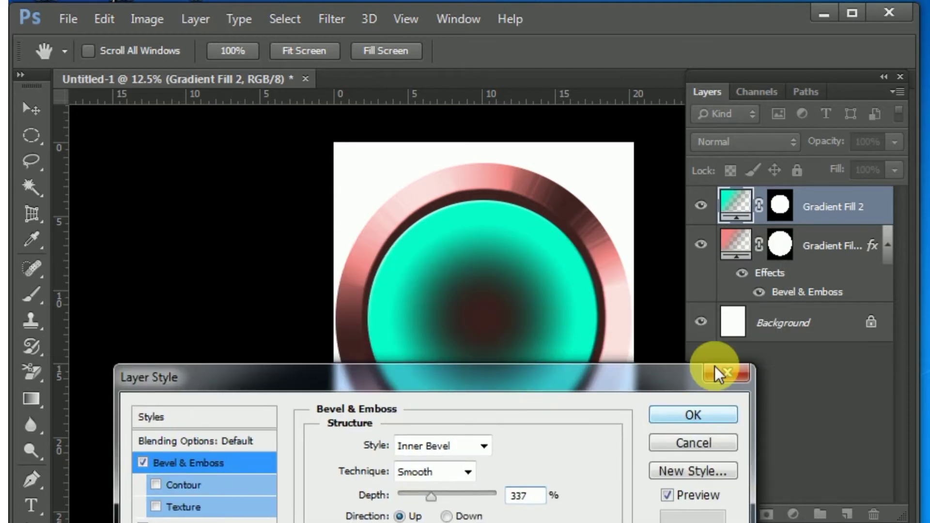
click(693, 414)
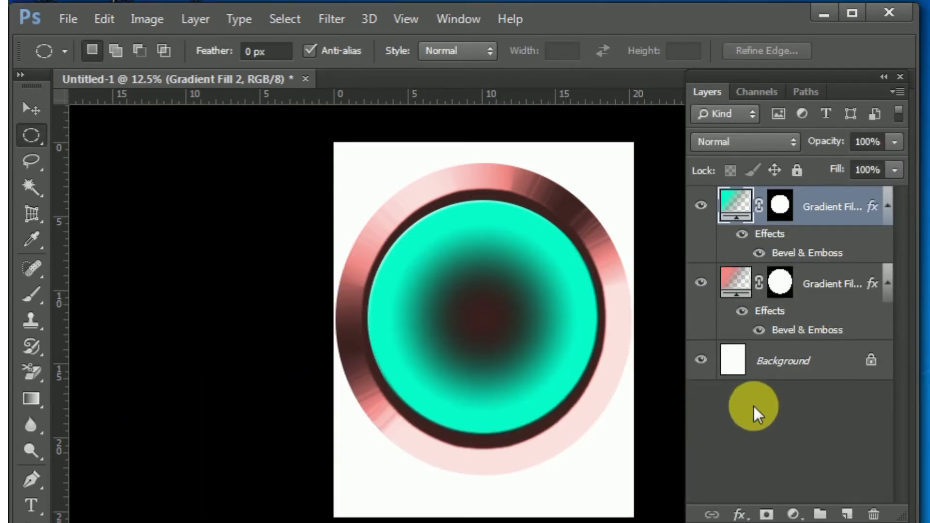
Add a new empty layer above the turquoise gradient fill layer
click(847, 514)
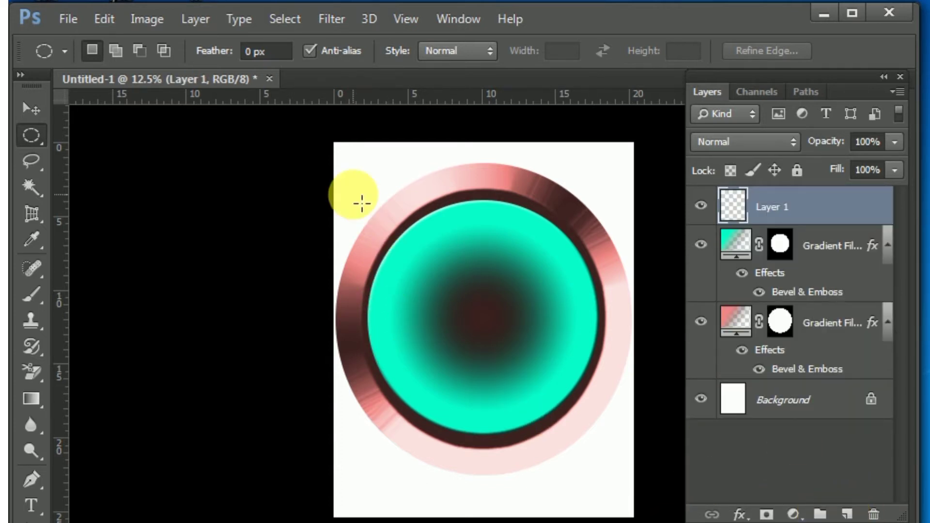
drag(372, 223, 587, 418)
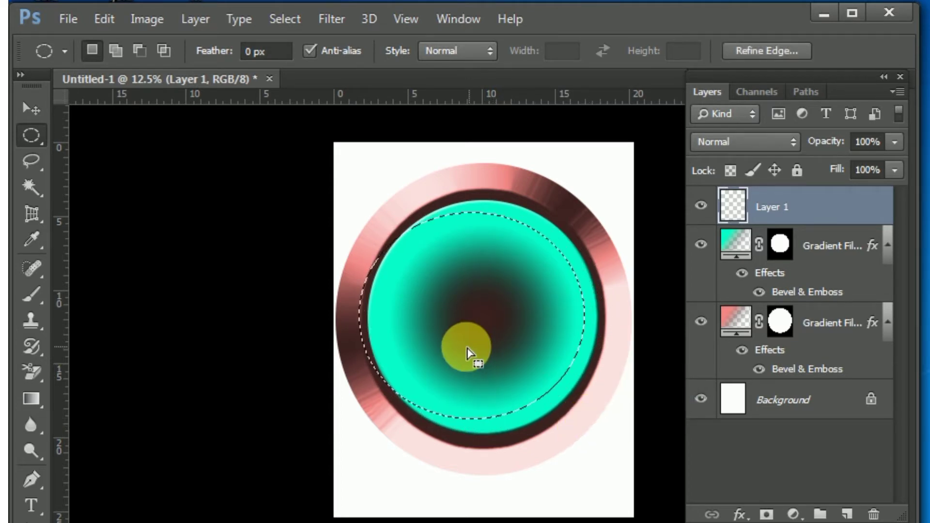
key(Right)
key(Right)
key(Right)
key(Right)
key(Right)
key(Right)
key(Right)
key(Right)
key(Right)
key(Right)
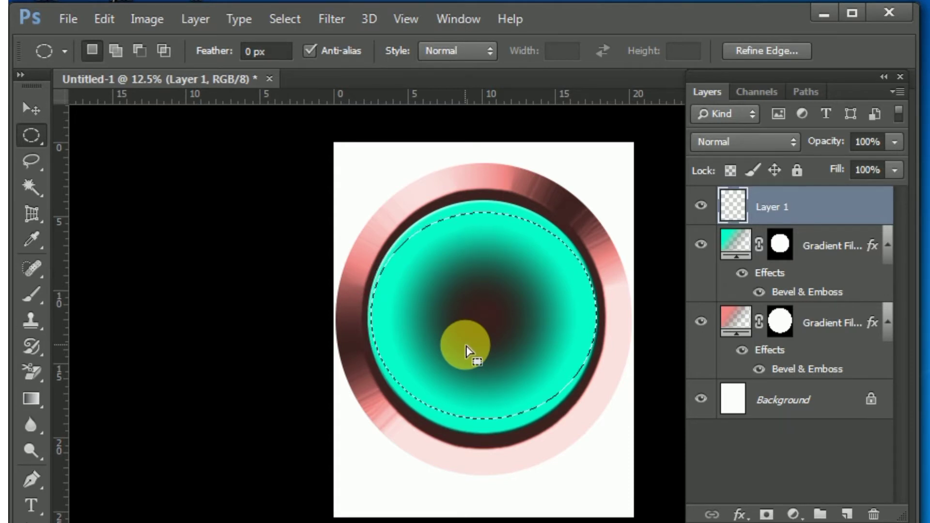
click(466, 349)
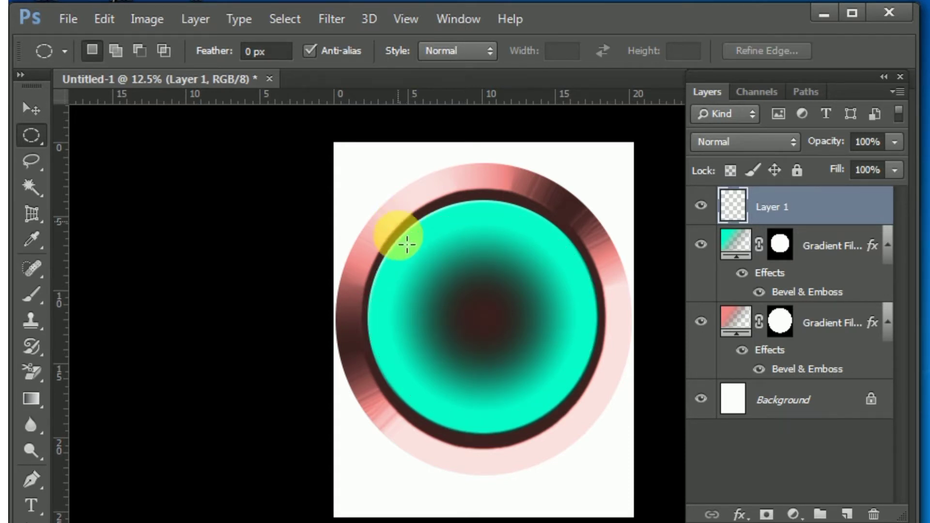
Make a circular selection slightly smaller than the turquoise disc and nudge it into place concentric with the disc
drag(407, 244, 619, 444)
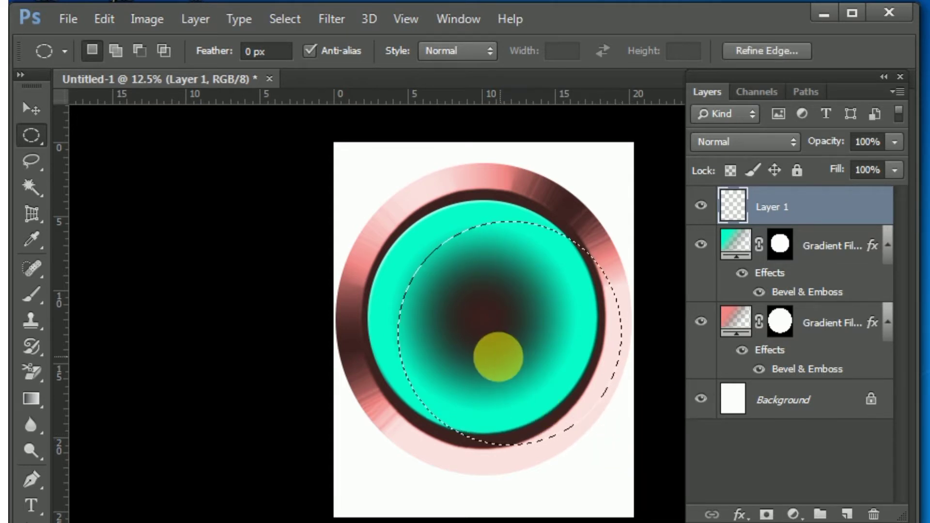
drag(498, 357, 472, 349)
key(Up)
key(Up)
key(Up)
key(Up)
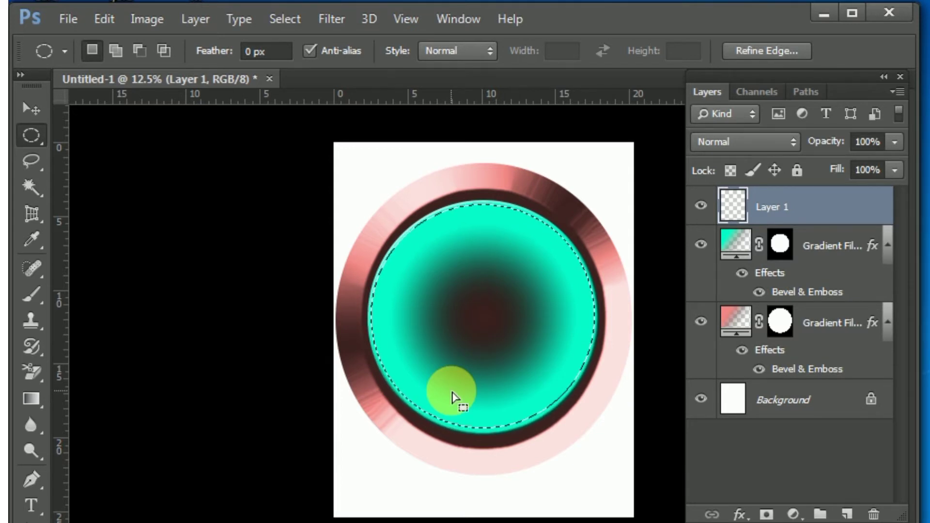
Add a gradient fill layer from the selection and set its gradient's starting stop to pure red
click(793, 515)
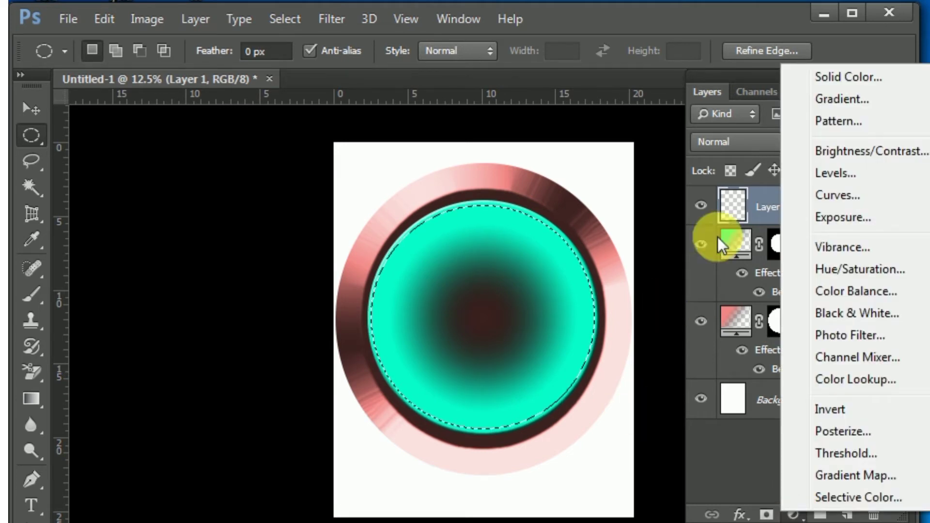
click(847, 98)
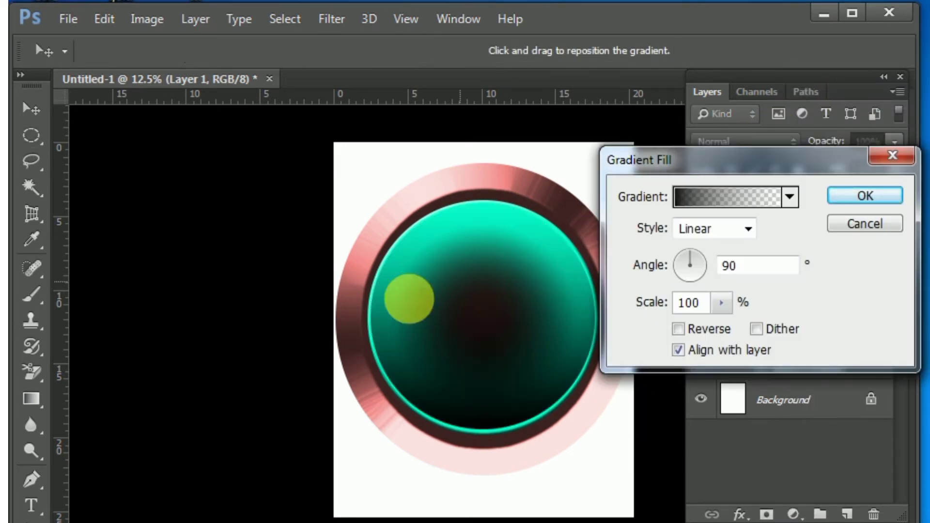
click(688, 201)
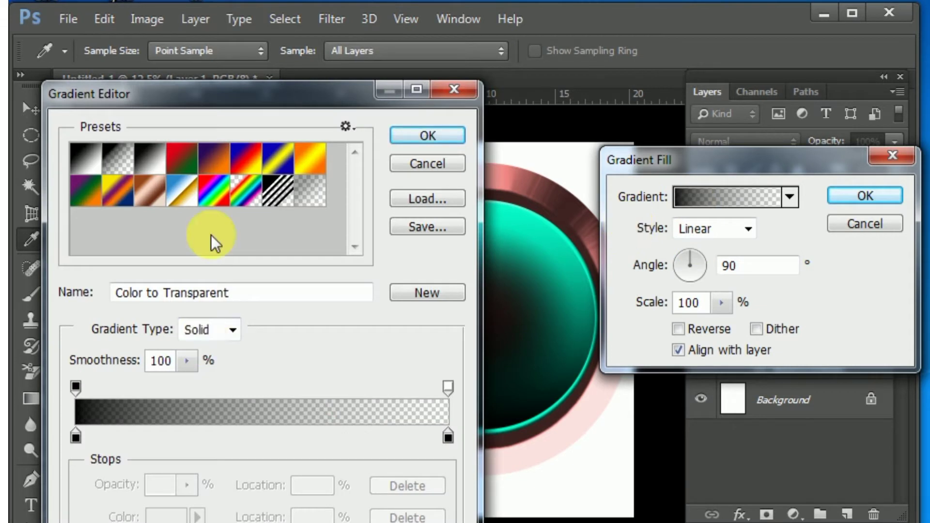
click(75, 437)
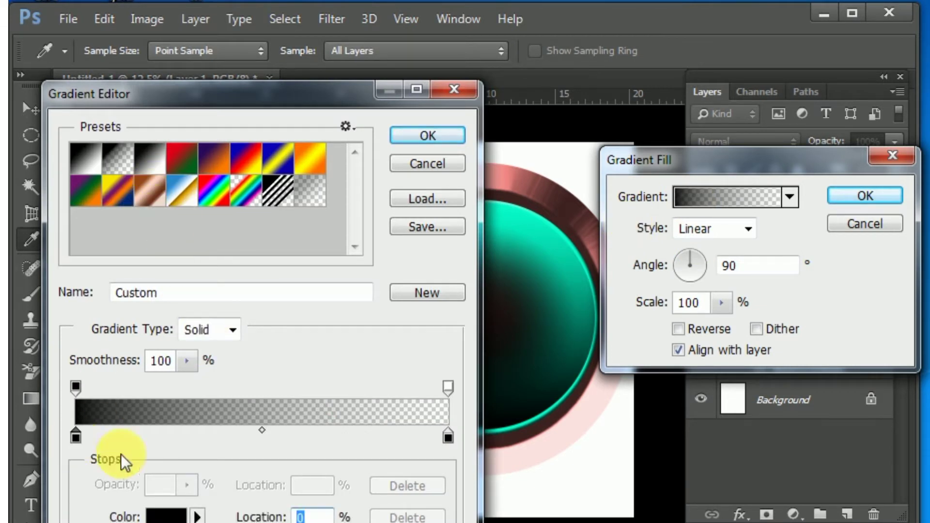
click(165, 515)
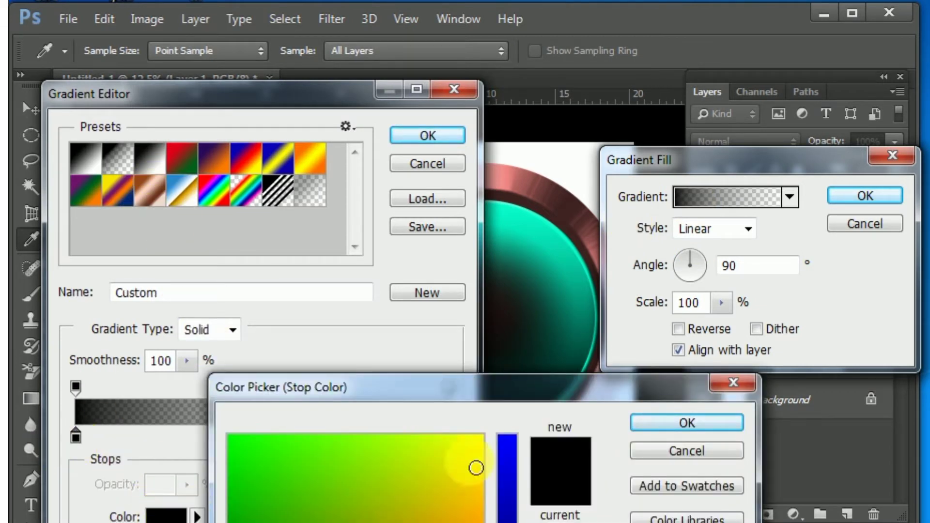
drag(475, 467, 457, 513)
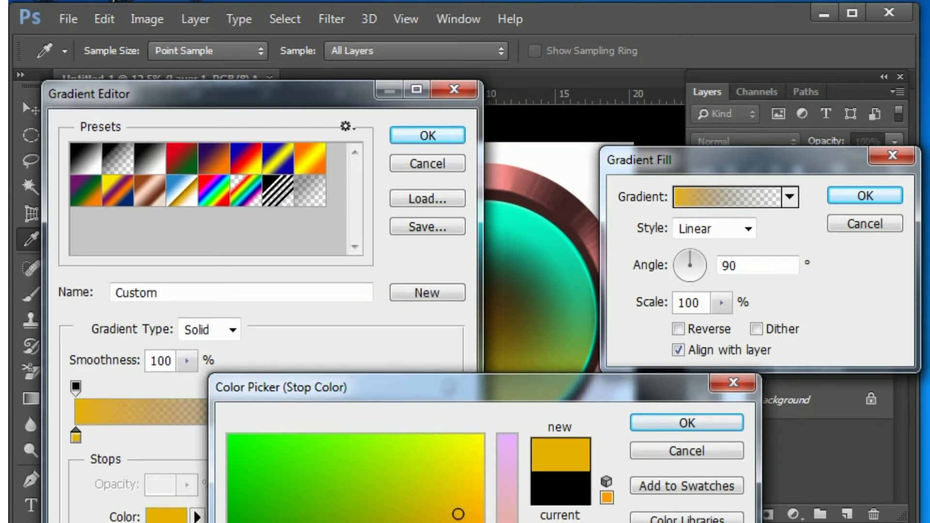
drag(449, 390, 388, 96)
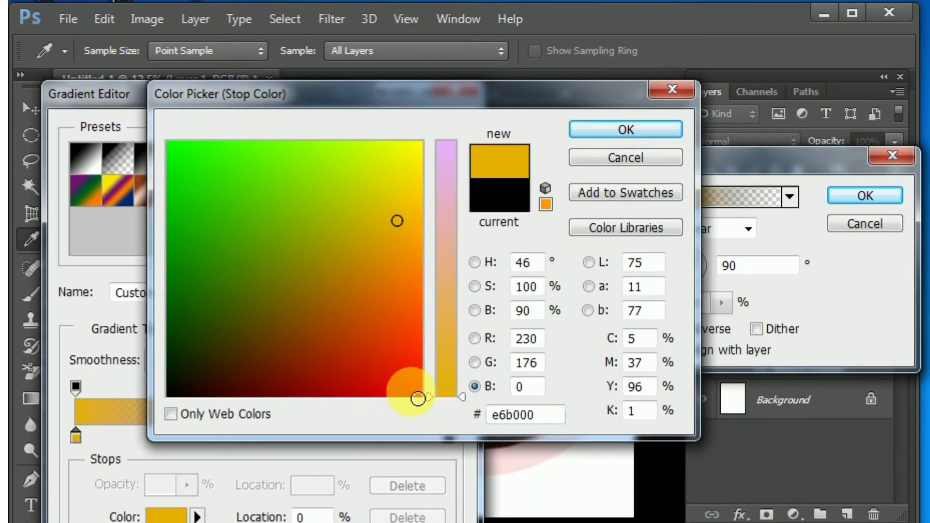
click(417, 395)
click(620, 132)
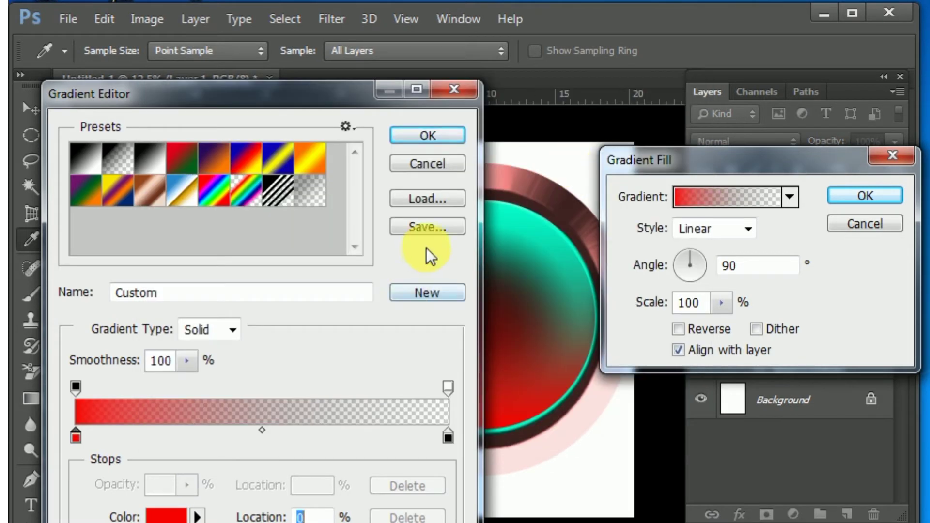
click(426, 139)
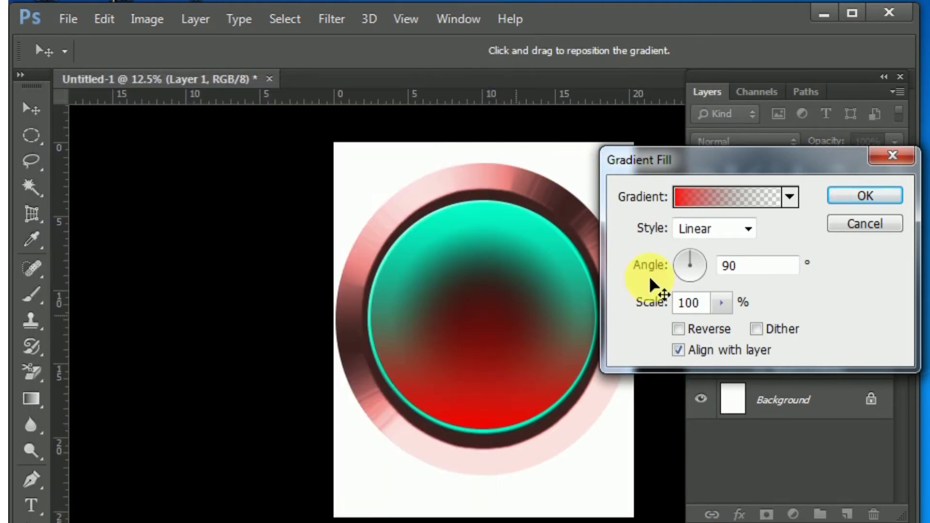
Make the red gradient fill radial and reversed with a scale of 248%
click(749, 230)
click(721, 264)
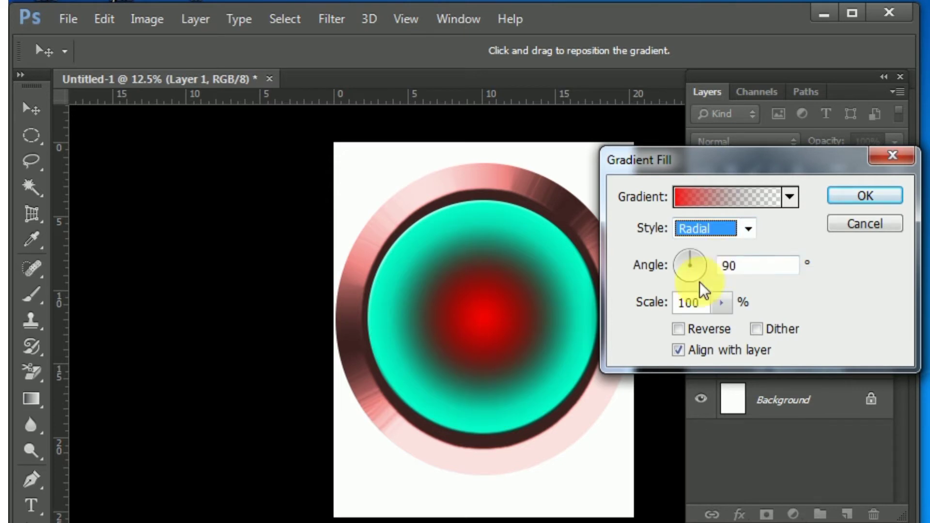
click(678, 329)
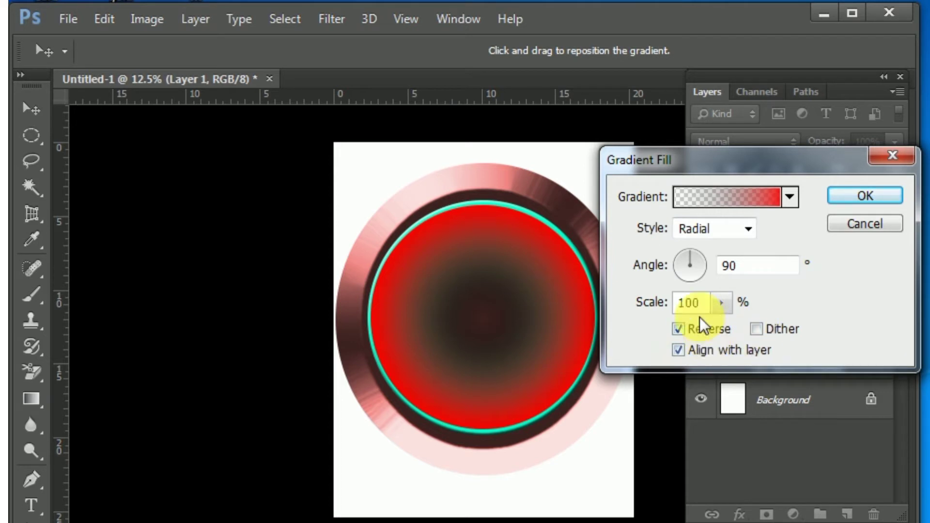
click(721, 302)
mouse_move(719, 326)
mouse_down()
mouse_move(766, 322)
mouse_move(742, 336)
mouse_move(717, 326)
mouse_move(736, 326)
mouse_up()
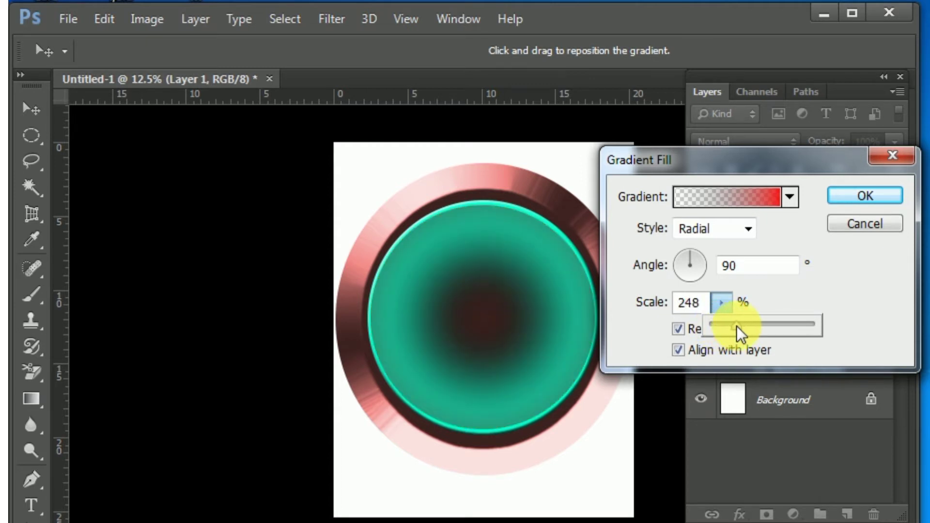
Try the Angle and Reflected styles for the red gradient fill
click(743, 234)
click(731, 277)
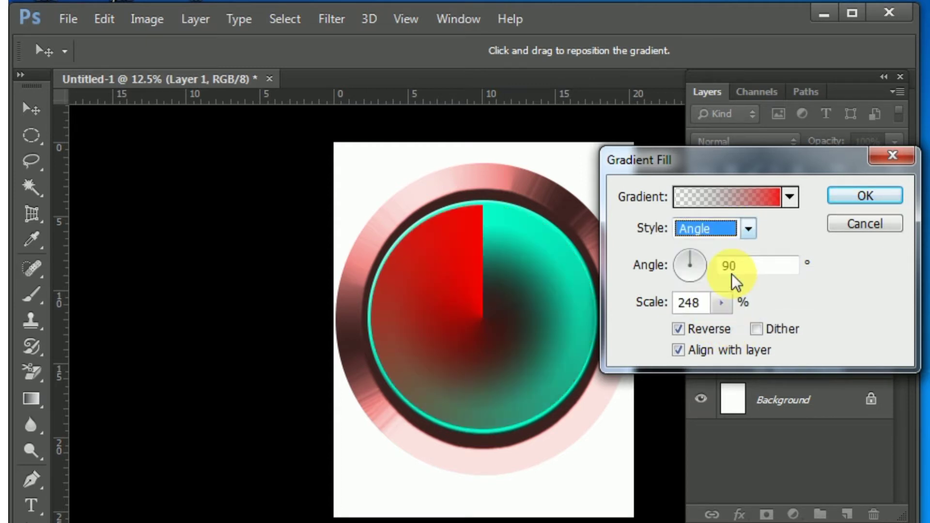
click(743, 234)
click(720, 298)
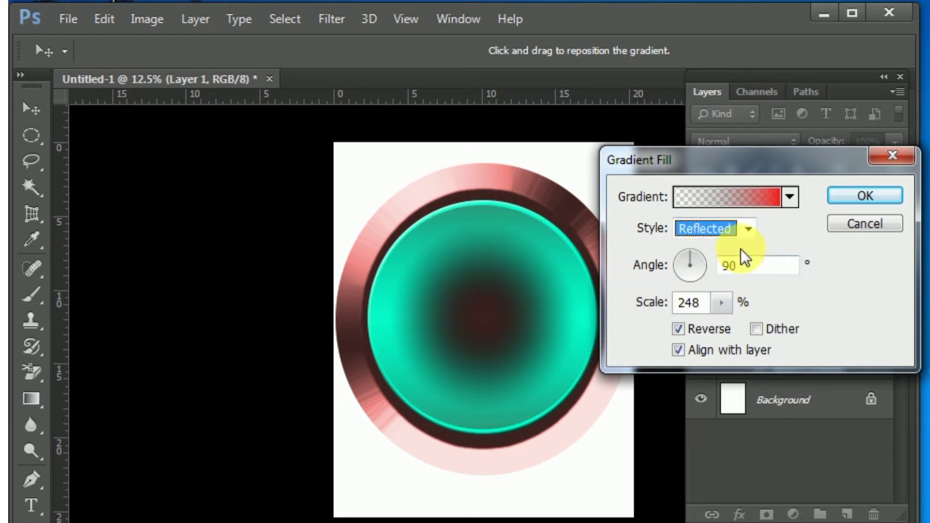
Turn off alignment with the layer, reduce the gradient's scale to 1%, and set its style back to Radial
click(680, 349)
drag(726, 305, 686, 327)
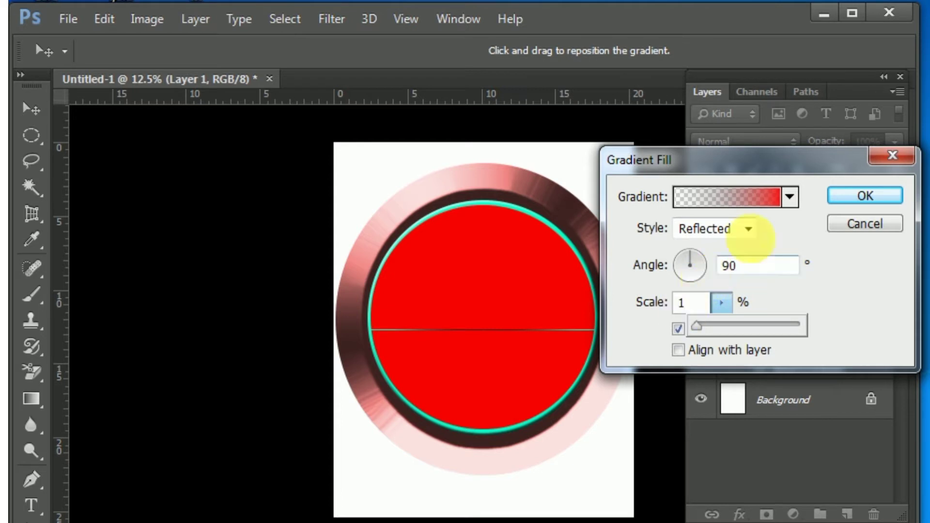
click(748, 230)
click(713, 262)
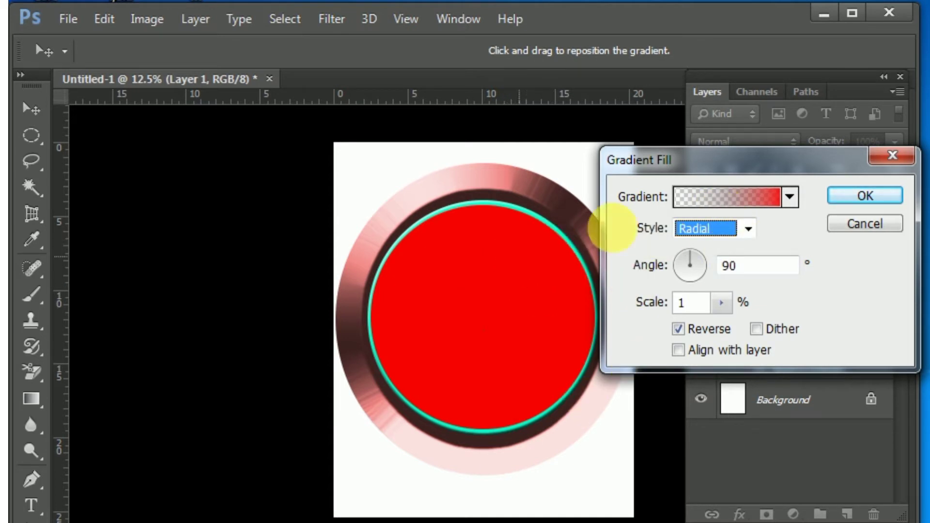
Replace the red gradient with the Copper preset and accept it
click(780, 195)
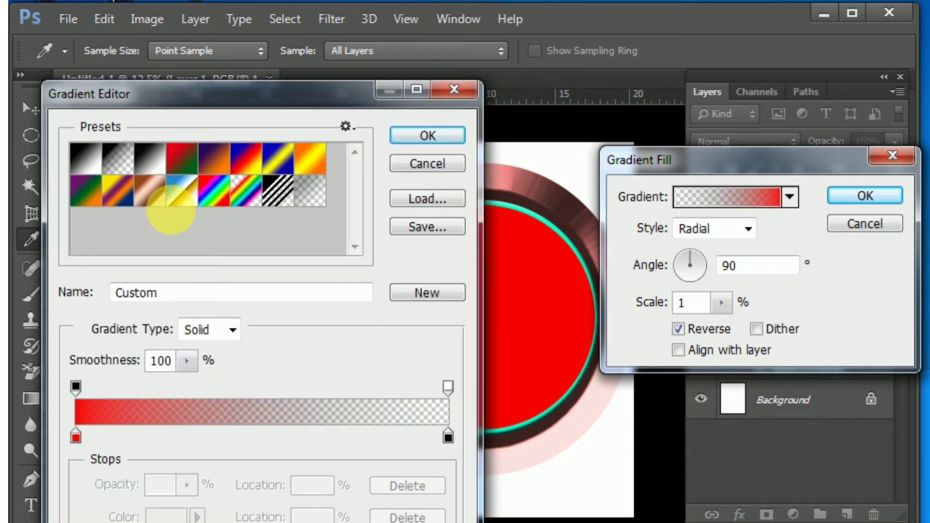
double_click(148, 200)
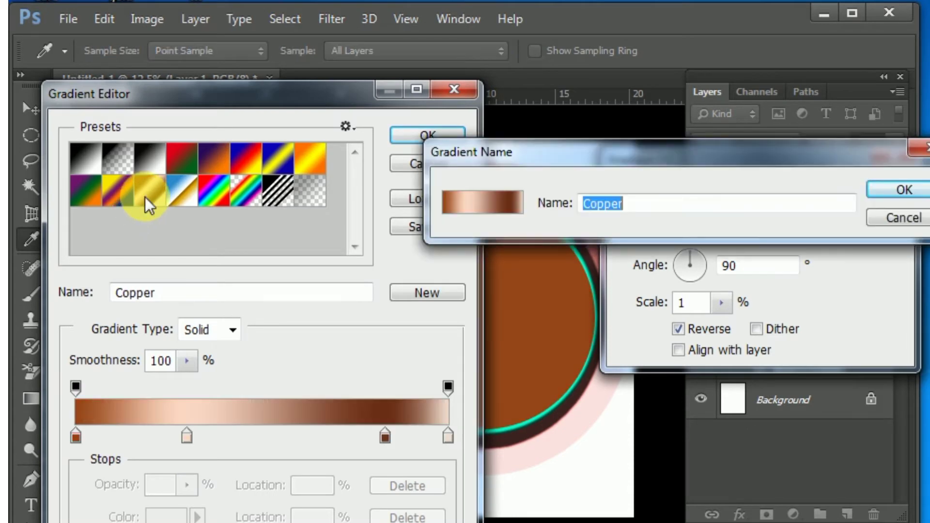
click(890, 191)
click(426, 134)
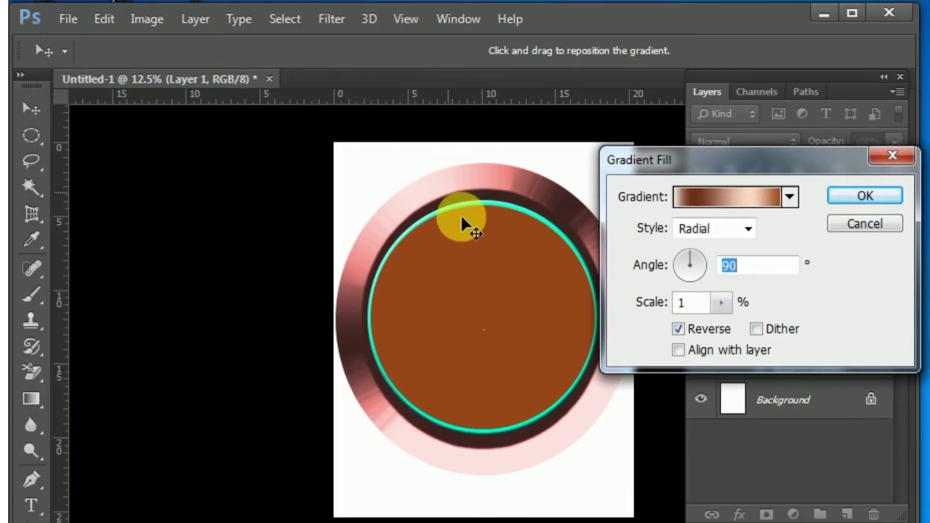
Set the copper gradient's scale to 743% and apply the gradient fill
click(721, 303)
drag(720, 327, 786, 329)
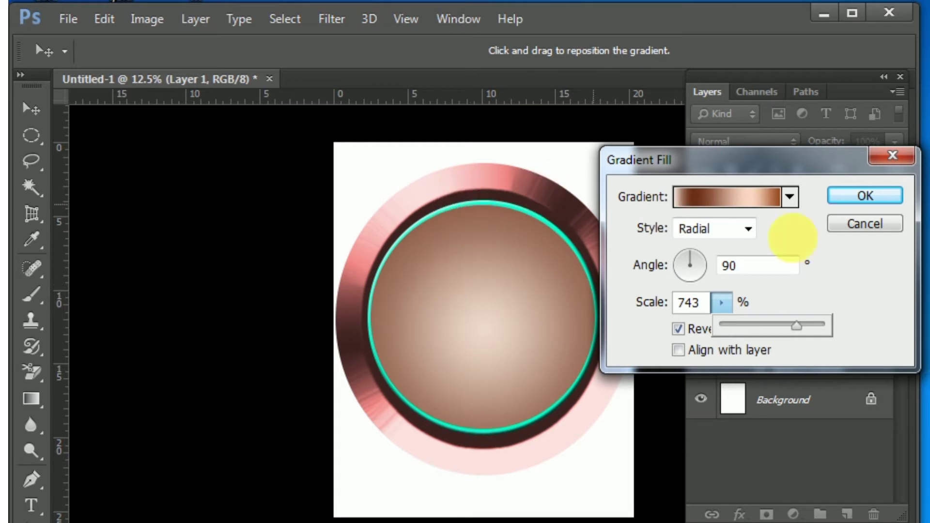
click(862, 195)
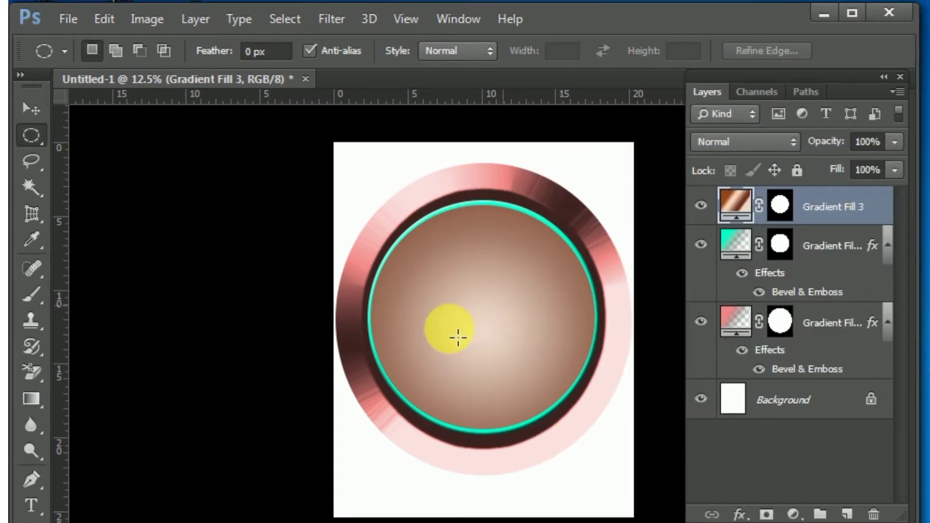
Add a vertical guide at 50% of the canvas width
click(404, 18)
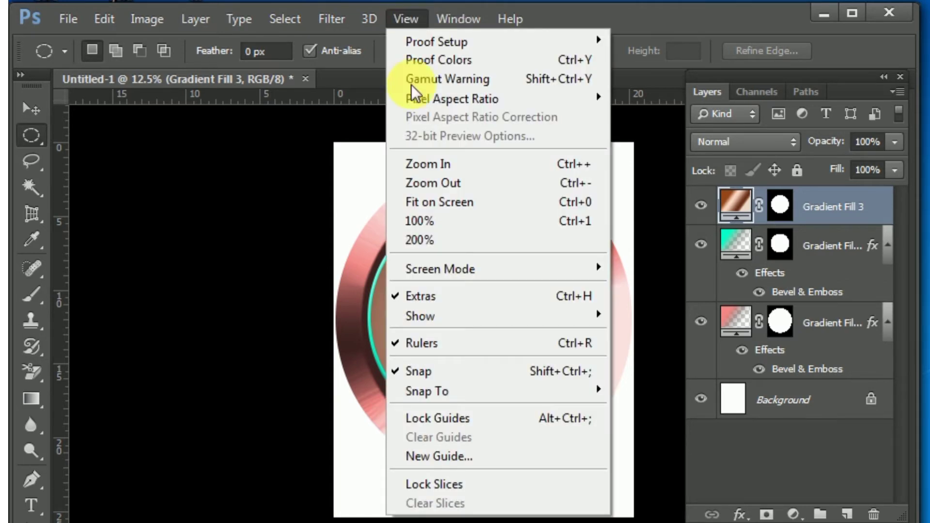
click(461, 456)
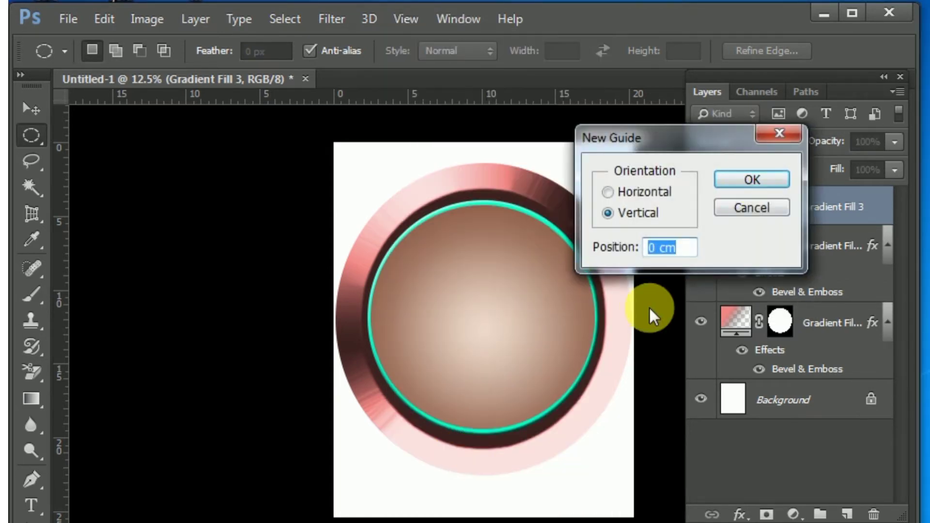
text(50)
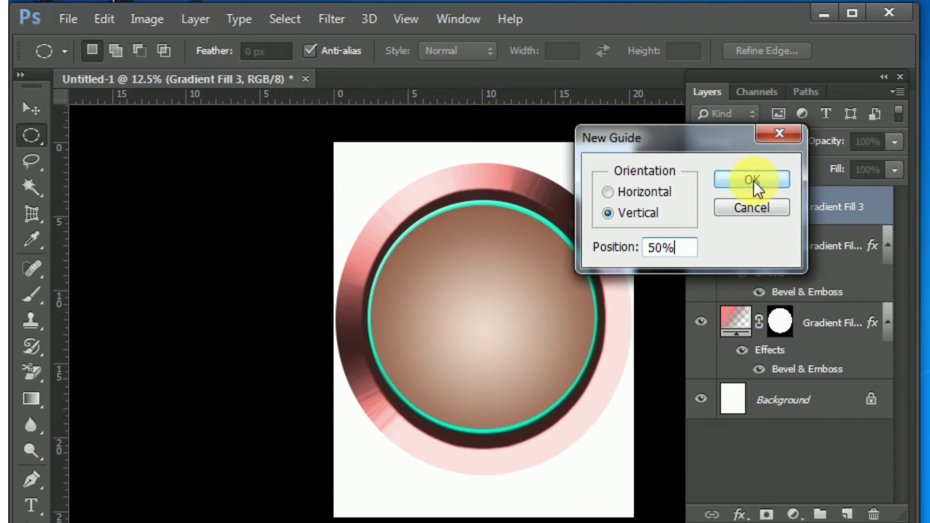
click(752, 180)
Add a horizontal guide at 50% of the canvas height
click(403, 19)
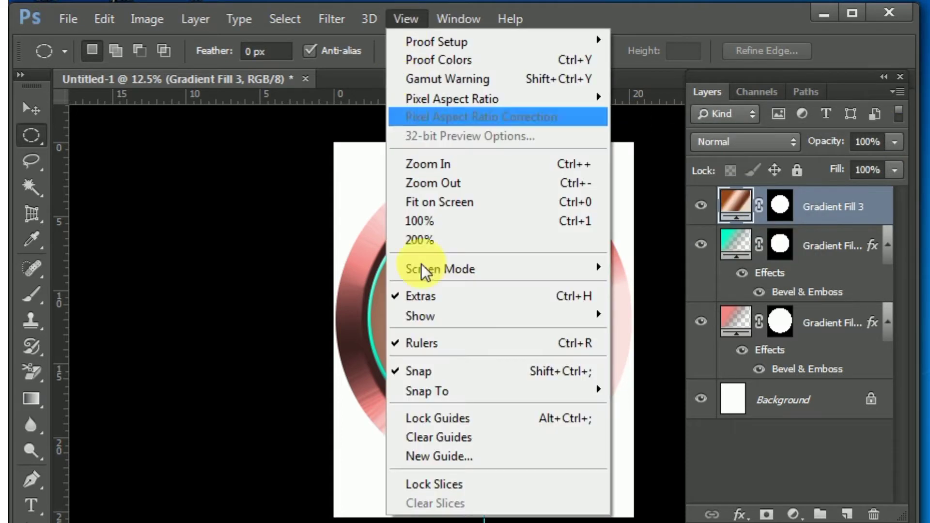
click(454, 454)
text(50)
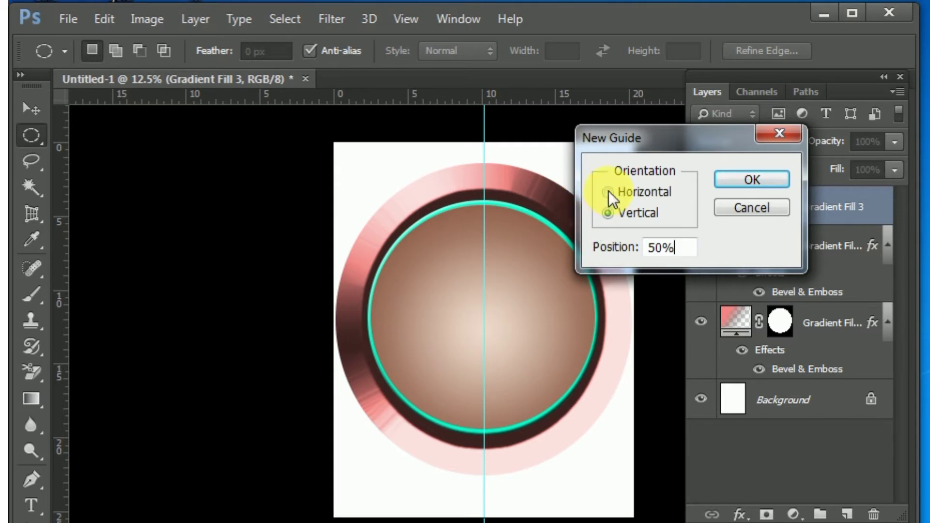
click(608, 192)
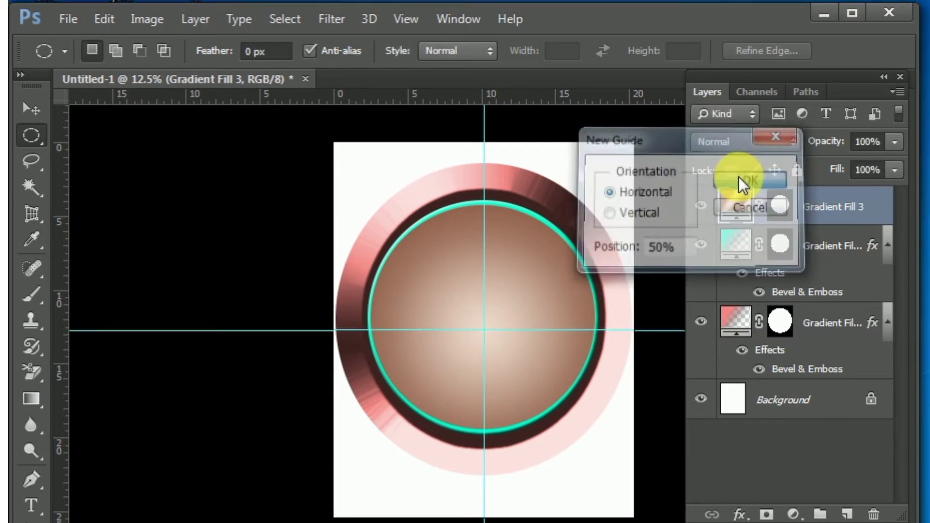
click(738, 179)
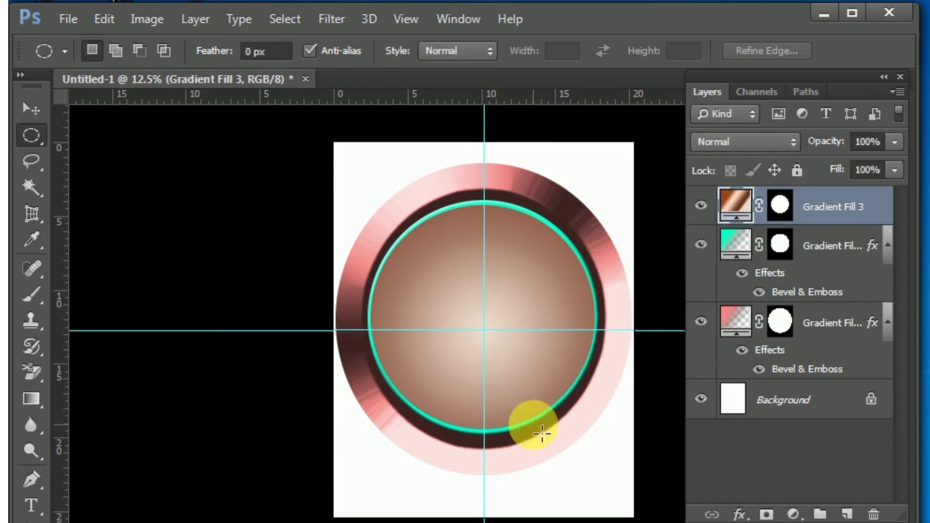
Move the horizontal guide up to the centre of the discs and fine-tune the vertical guide to cross it there
click(35, 104)
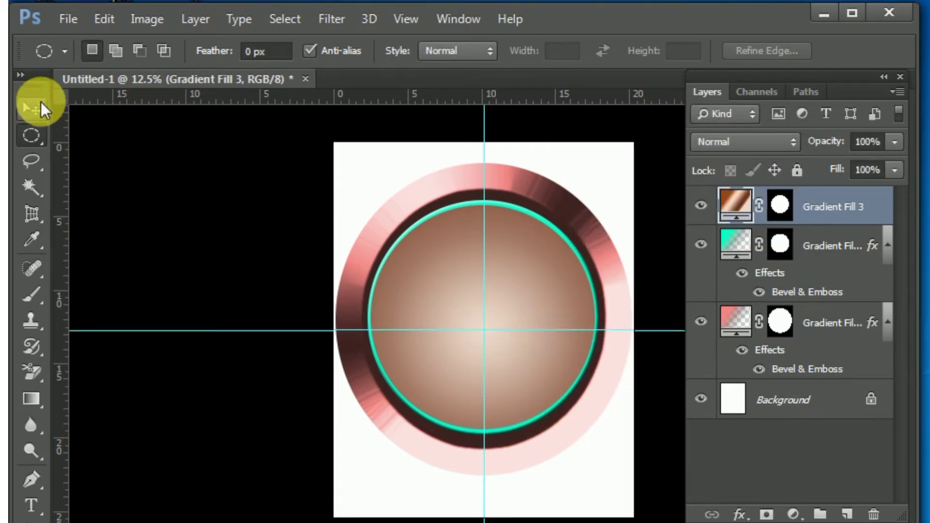
drag(525, 330, 526, 318)
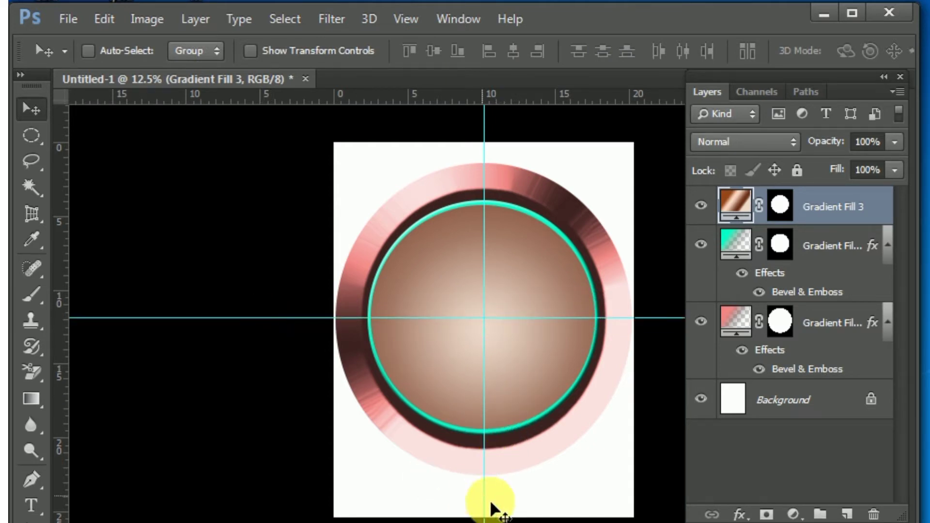
drag(484, 497, 483, 503)
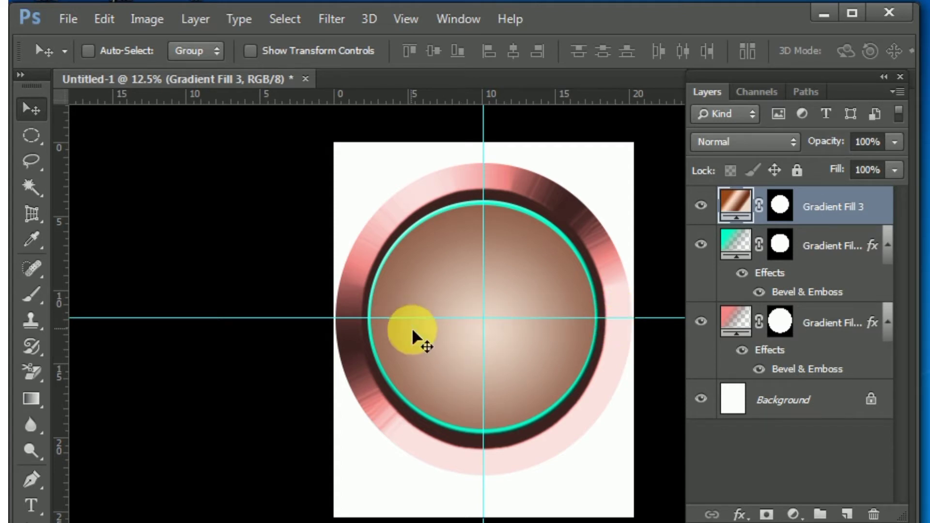
Add the numeral 12 as 60 pt Tahoma text and position it on the vertical guide at the top of the copper face
click(38, 507)
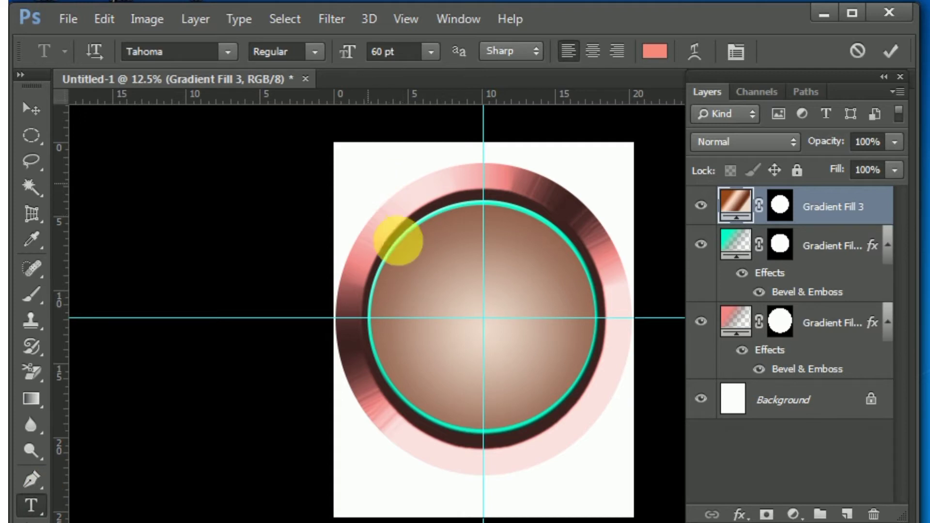
click(368, 183)
text(12)
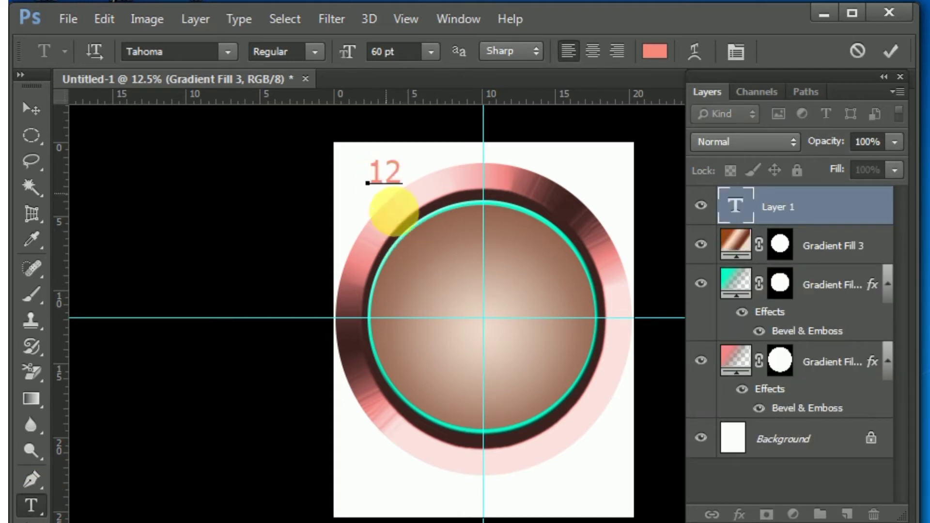
click(889, 51)
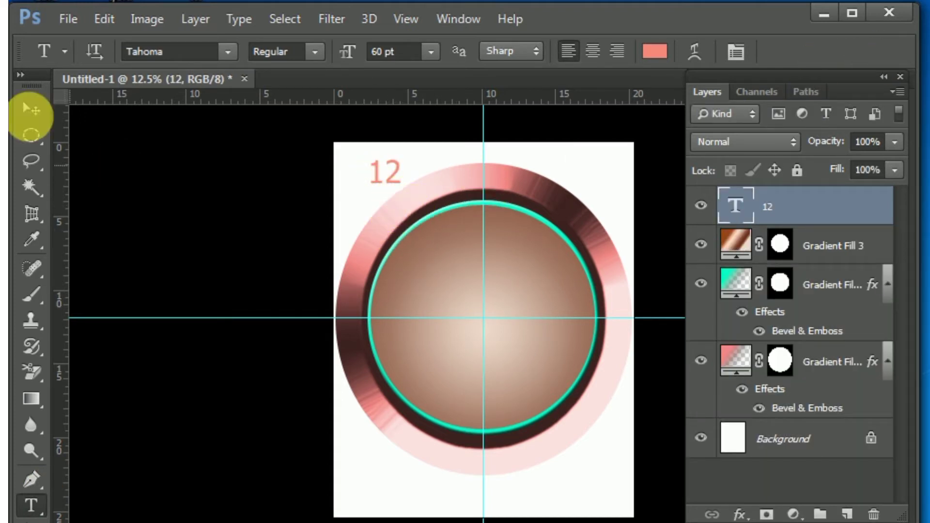
click(30, 108)
drag(385, 203, 485, 255)
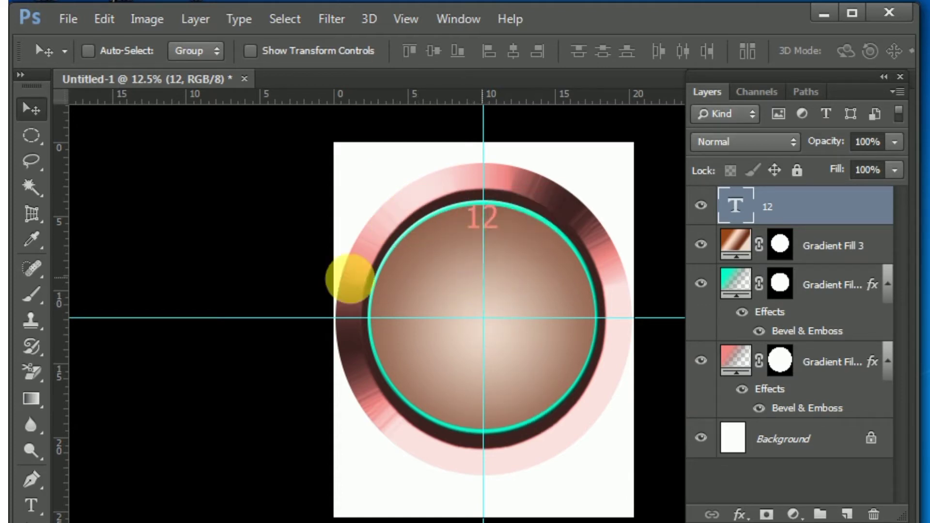
Add the numeral 9 as text and position it on the horizontal guide at the left edge of the copper face
click(31, 505)
click(364, 193)
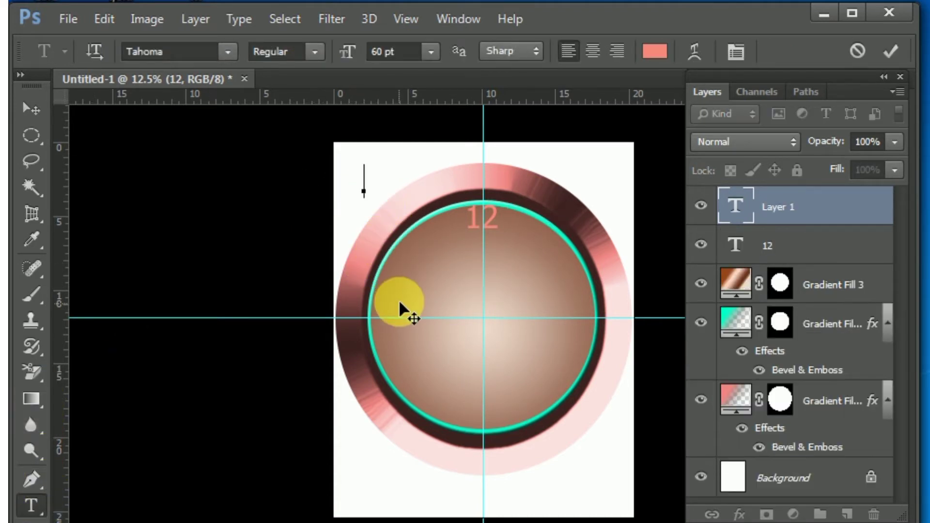
text(9)
click(890, 51)
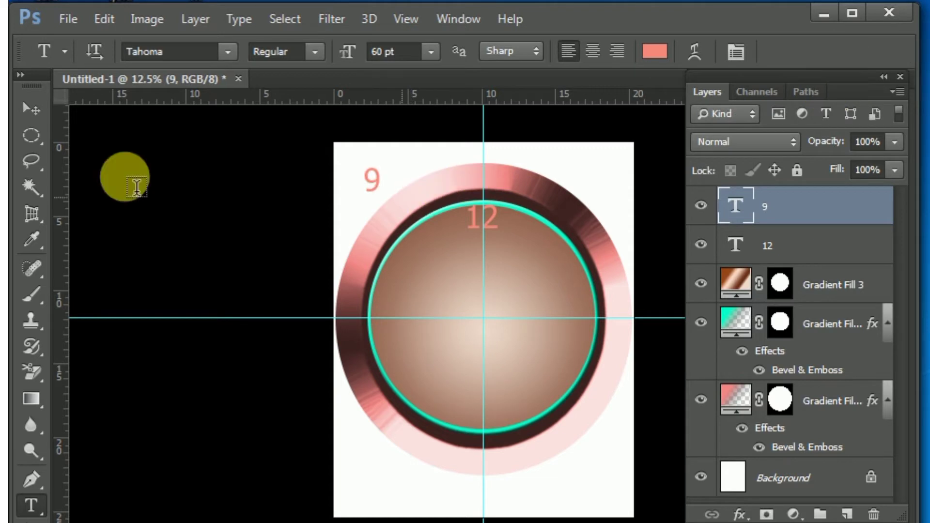
click(31, 109)
drag(370, 213, 379, 332)
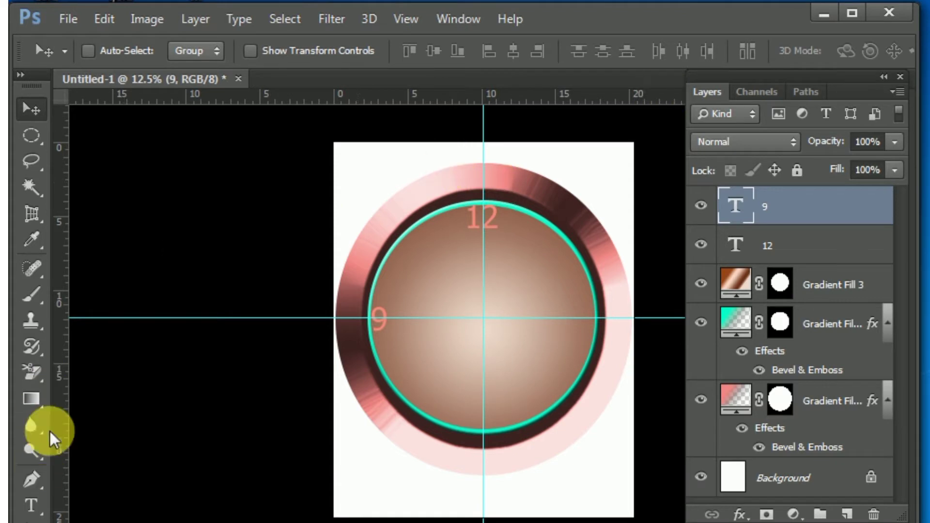
Add the numeral 6 as text and position it on the vertical guide at the bottom of the copper face
click(31, 505)
click(355, 208)
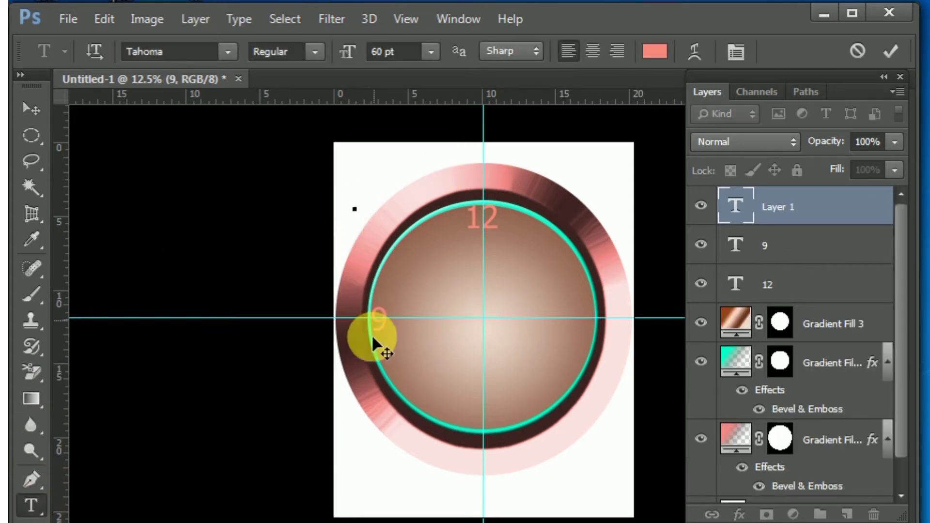
text(6)
click(890, 50)
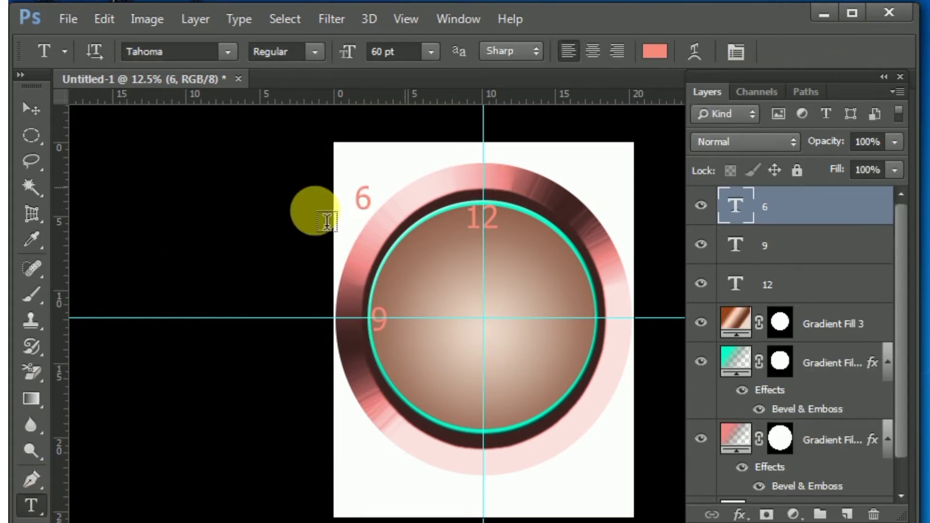
click(31, 109)
drag(364, 217, 482, 431)
Add the numeral 3 as text and position it on the horizontal guide at the right edge of the copper face
click(31, 505)
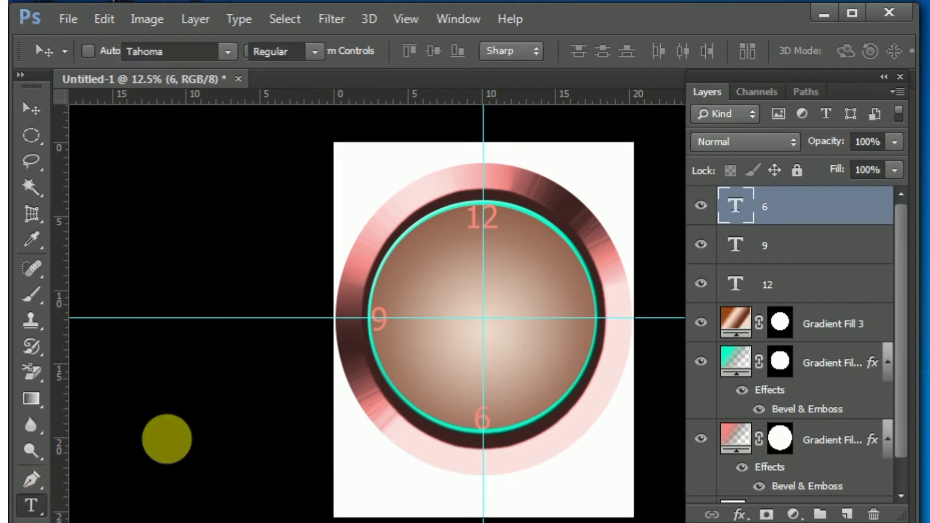
click(357, 176)
text(3)
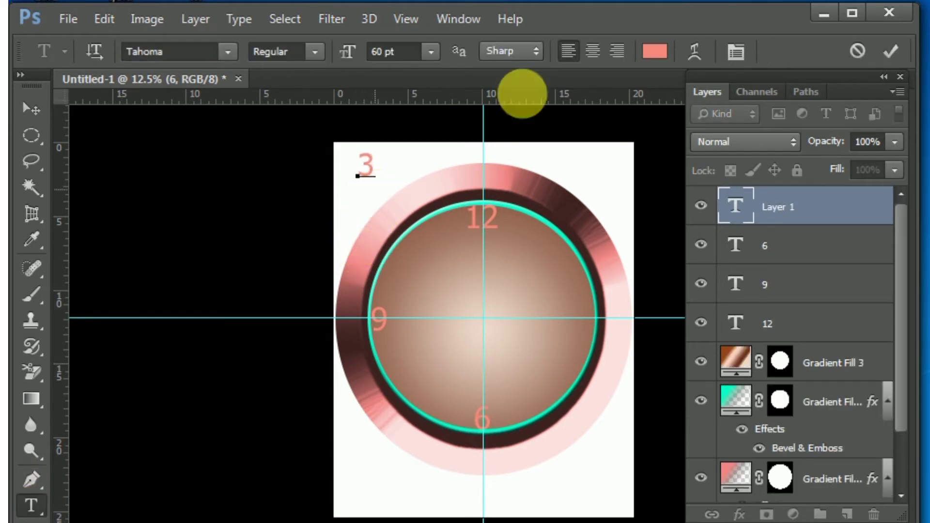
click(891, 51)
click(31, 108)
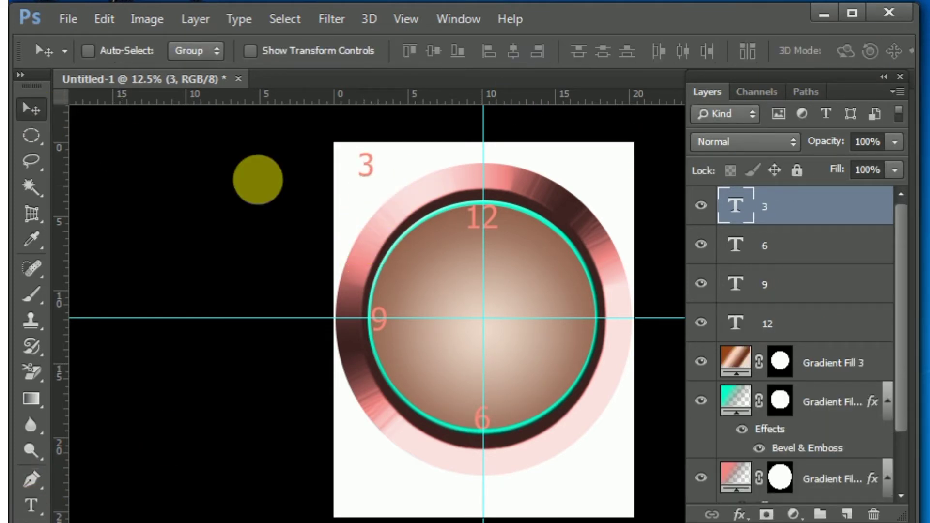
drag(368, 187, 596, 342)
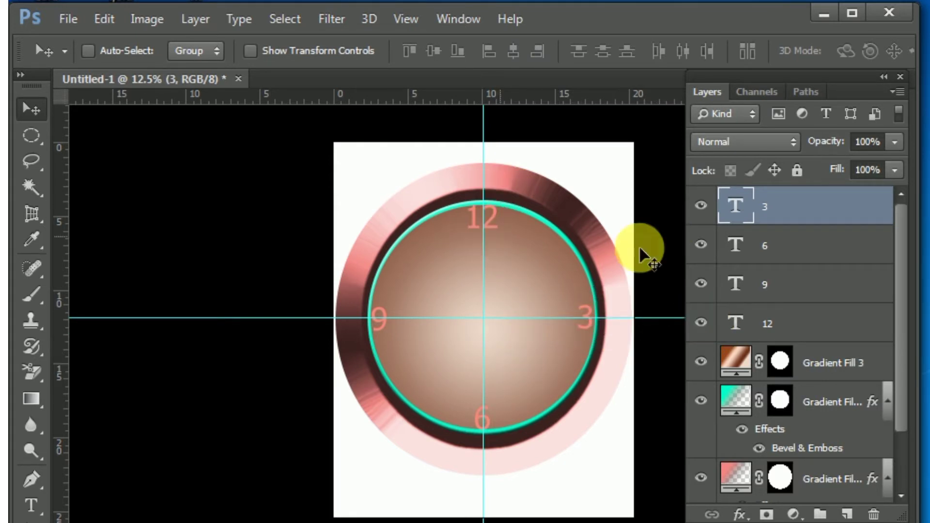
Nudge the numerals 12, 9 and 6 slightly inward from the edge of the copper face
click(755, 329)
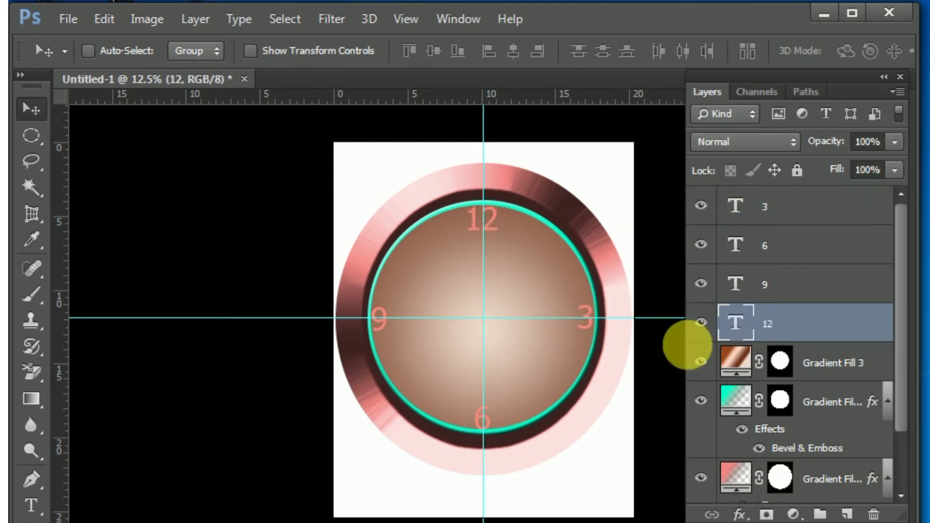
click(769, 286)
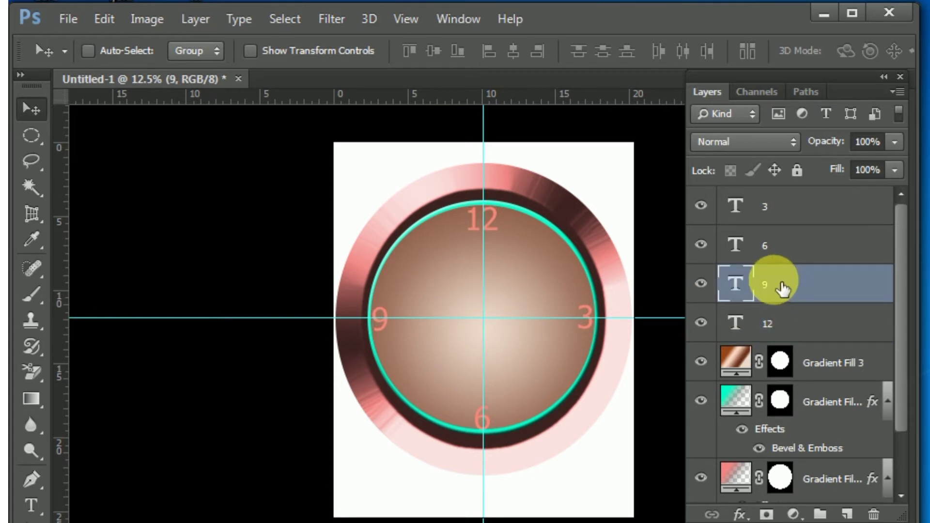
click(788, 250)
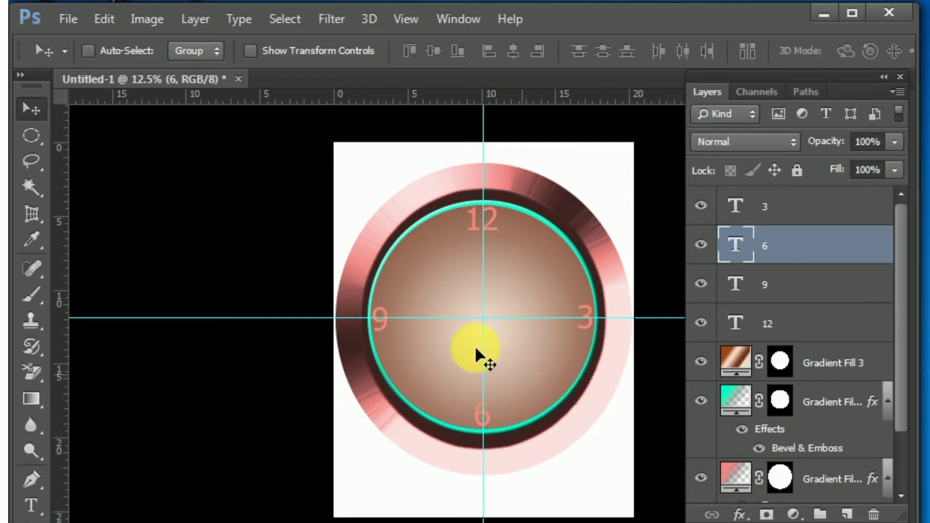
Group the four numeral text layers 3, 6, 9 and 12
click(829, 207)
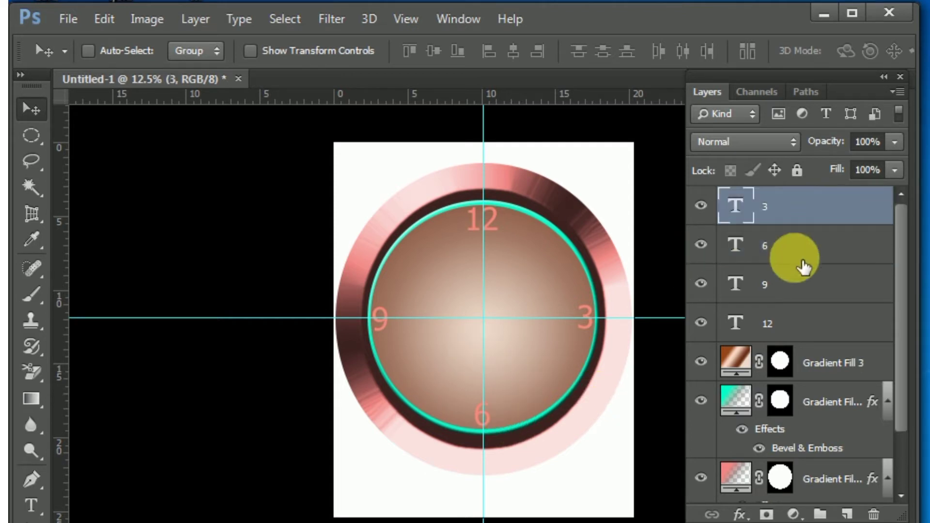
shift+click(784, 324)
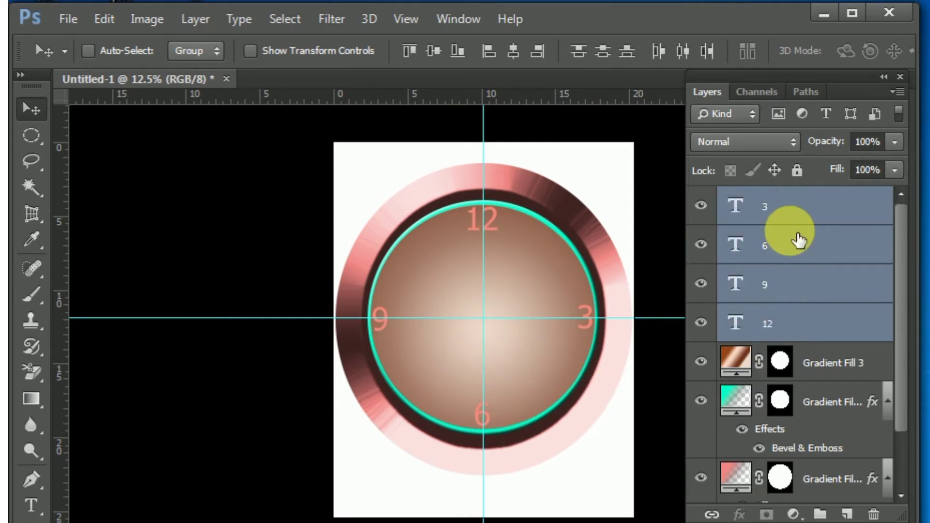
key(ctrl+g)
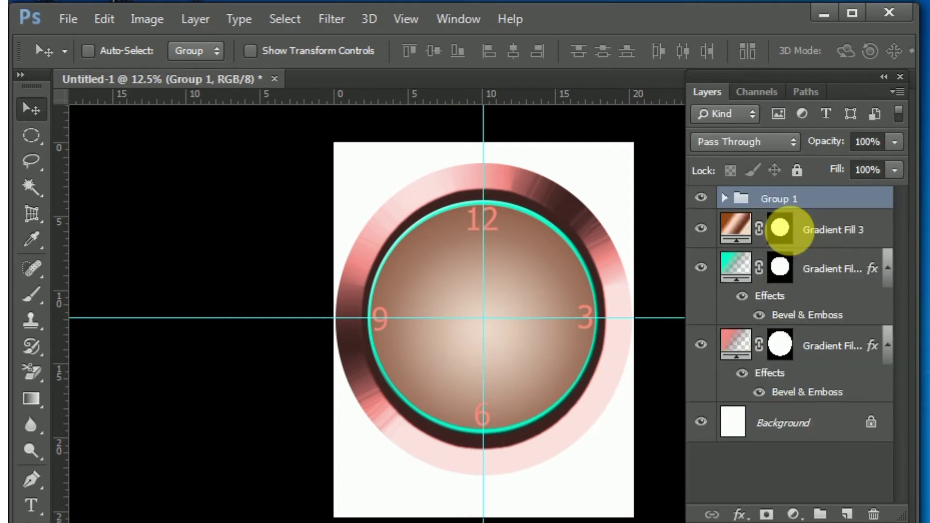
Apply a Bevel & Emboss effect to the numeral group with its depth set to 684%
double_click(826, 208)
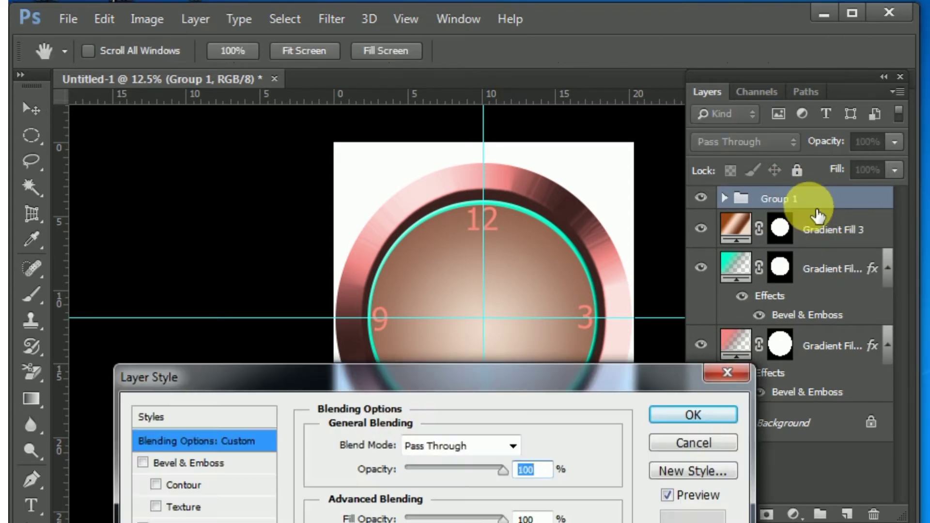
click(159, 455)
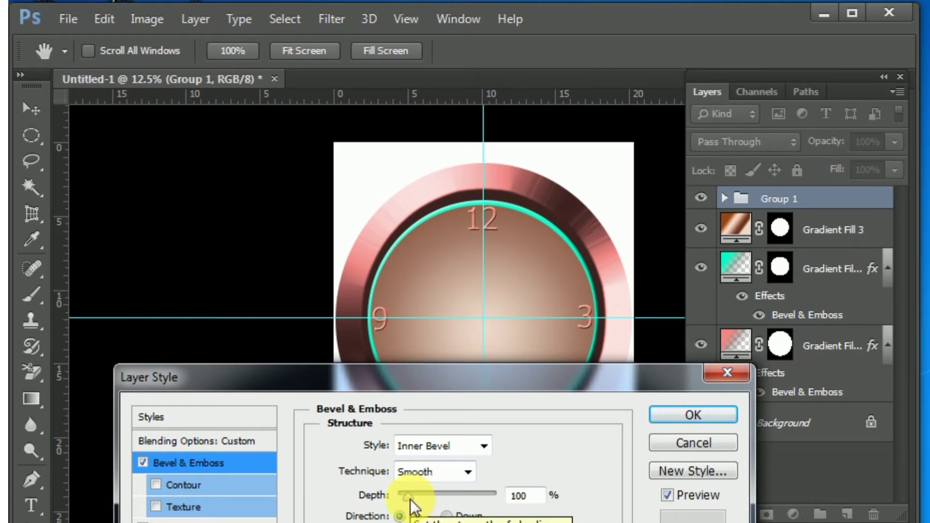
drag(409, 495, 451, 495)
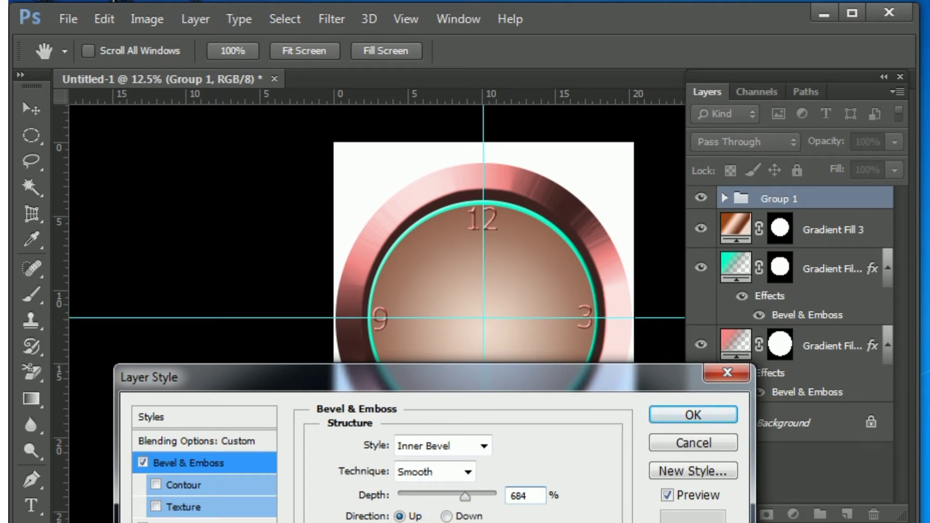
click(716, 416)
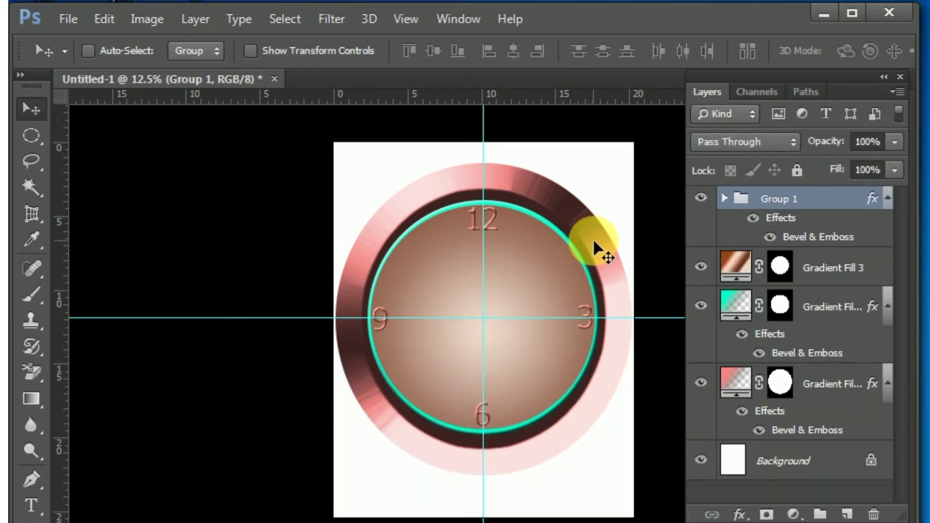
Change the outer pink ring's Bevel & Emboss technique to Smooth and set its depth to 745%
double_click(737, 380)
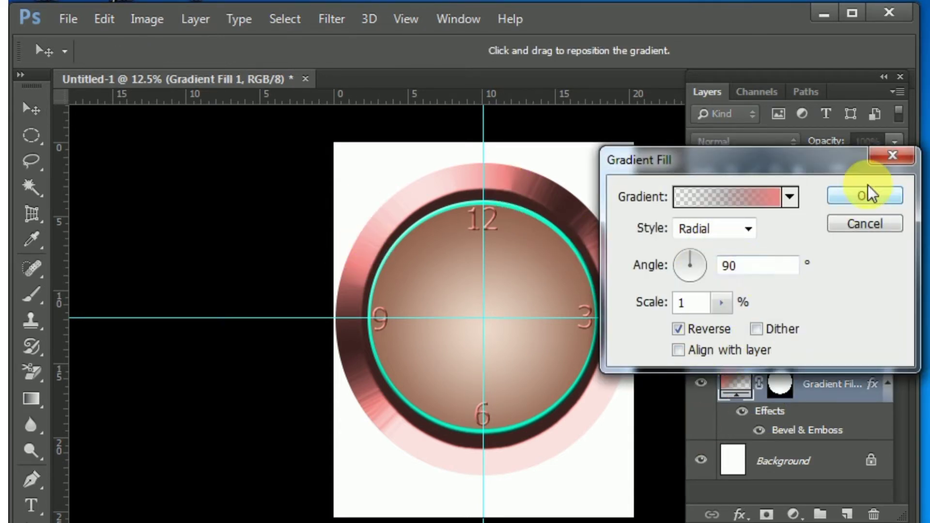
click(890, 158)
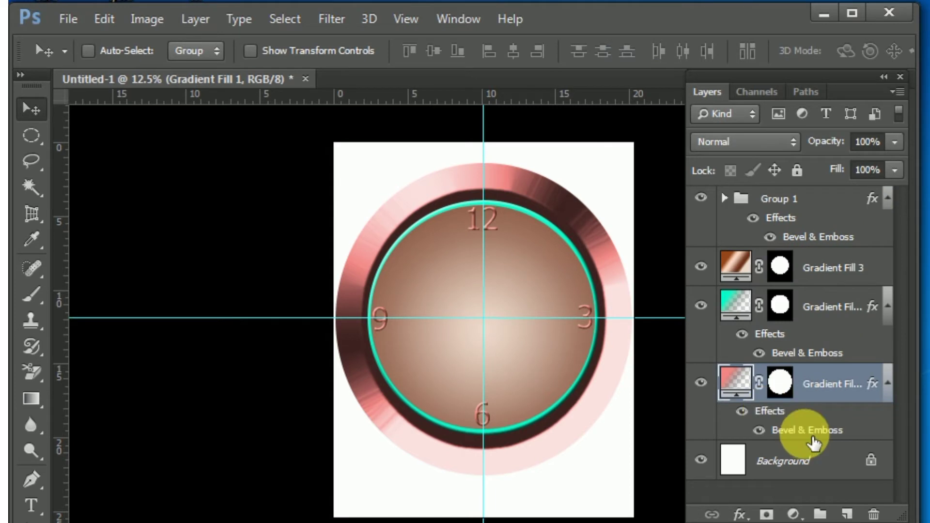
double_click(813, 435)
click(468, 471)
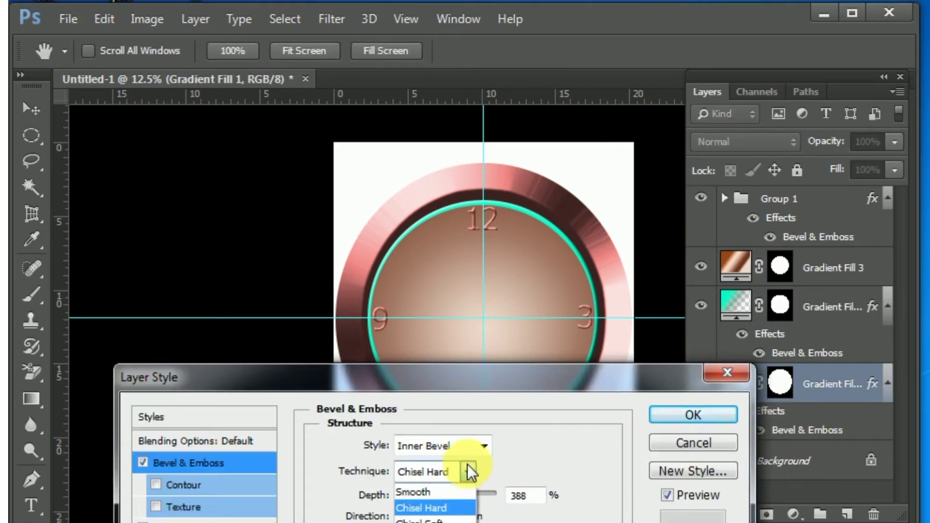
click(427, 492)
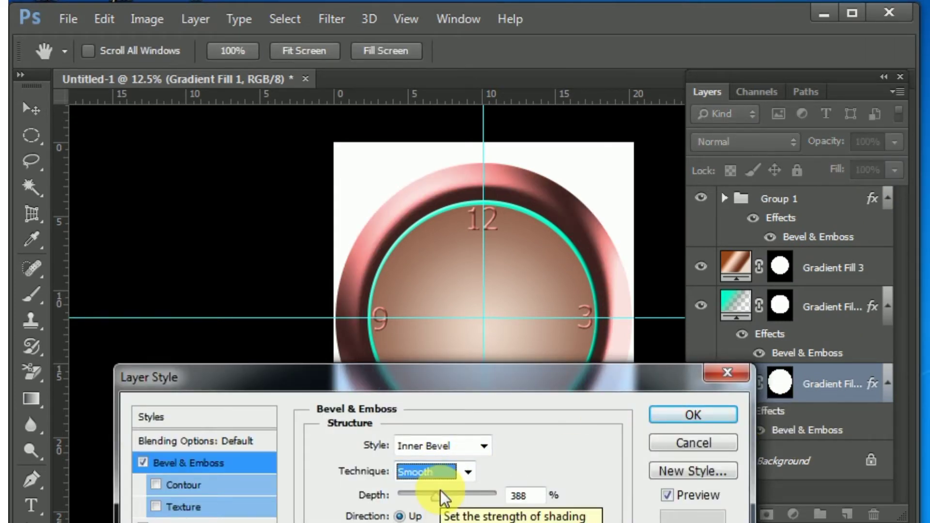
mouse_move(436, 497)
mouse_down()
mouse_move(412, 499)
mouse_move(425, 495)
mouse_up()
mouse_move(506, 370)
mouse_down()
mouse_move(506, 480)
mouse_move(520, 379)
mouse_up()
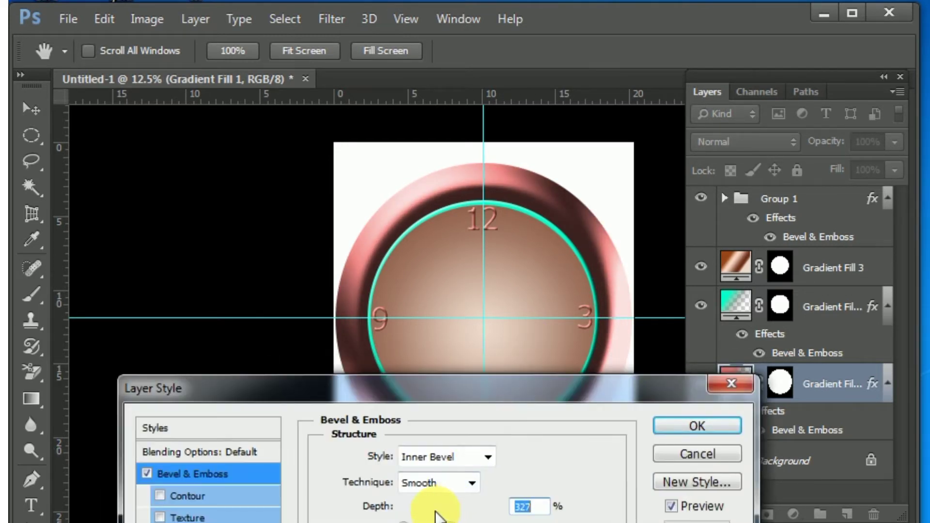
drag(436, 513, 490, 522)
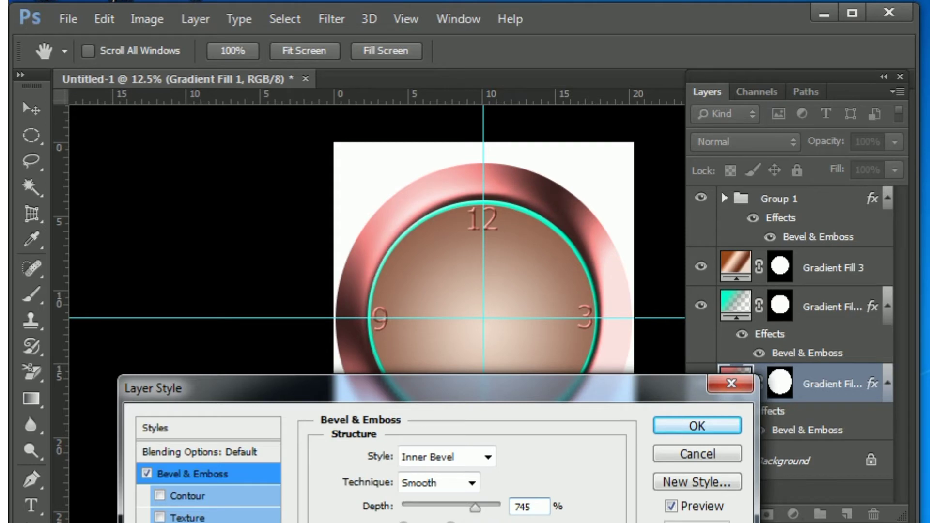
drag(559, 387, 550, 342)
click(687, 388)
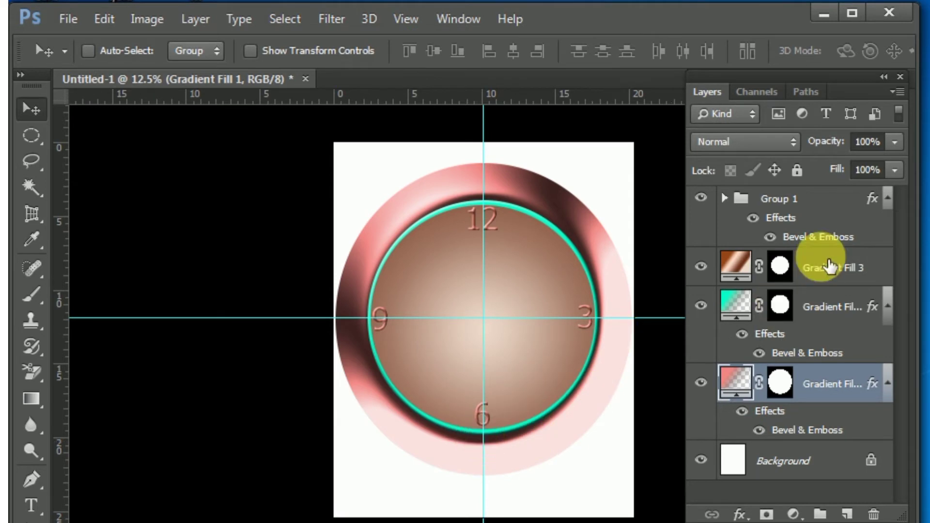
Create a new layer above the numeral group and draw a wide, very thin elliptical selection across the upper part of the pink ring
click(829, 266)
click(818, 199)
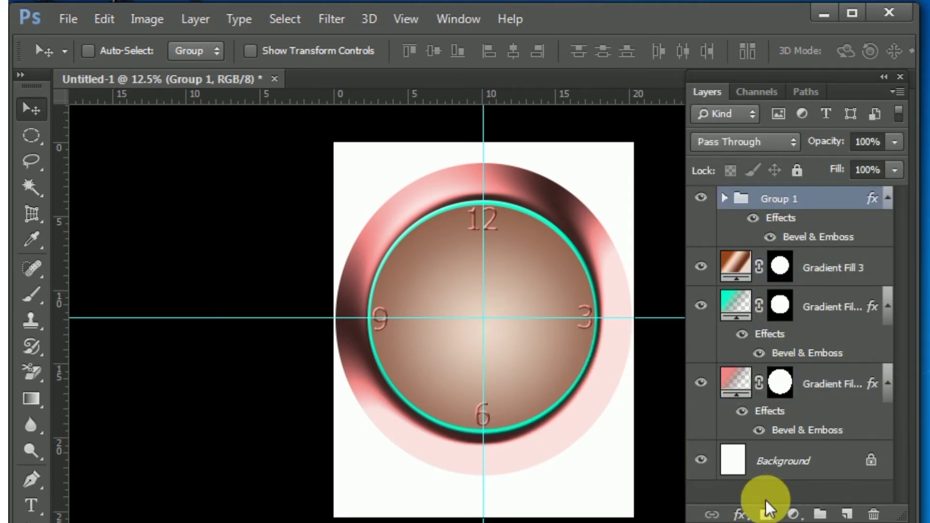
click(846, 513)
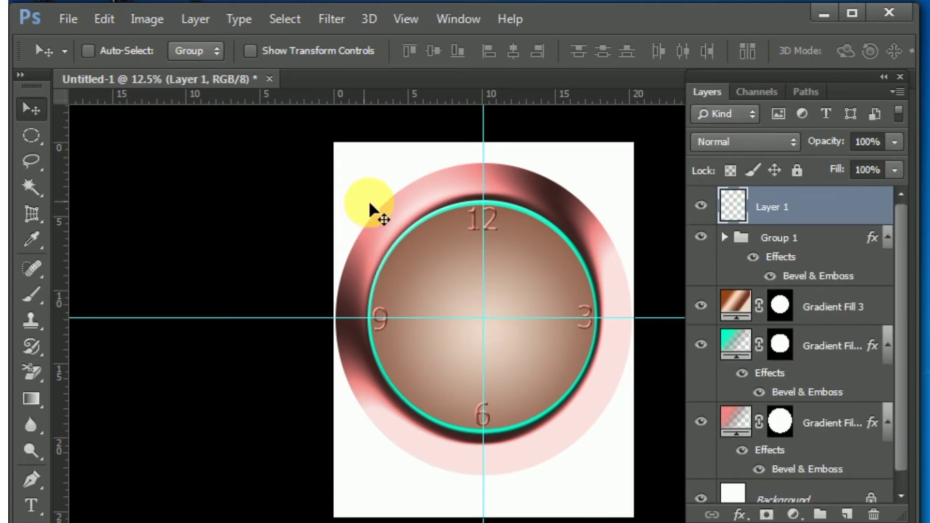
click(31, 136)
drag(390, 182, 635, 185)
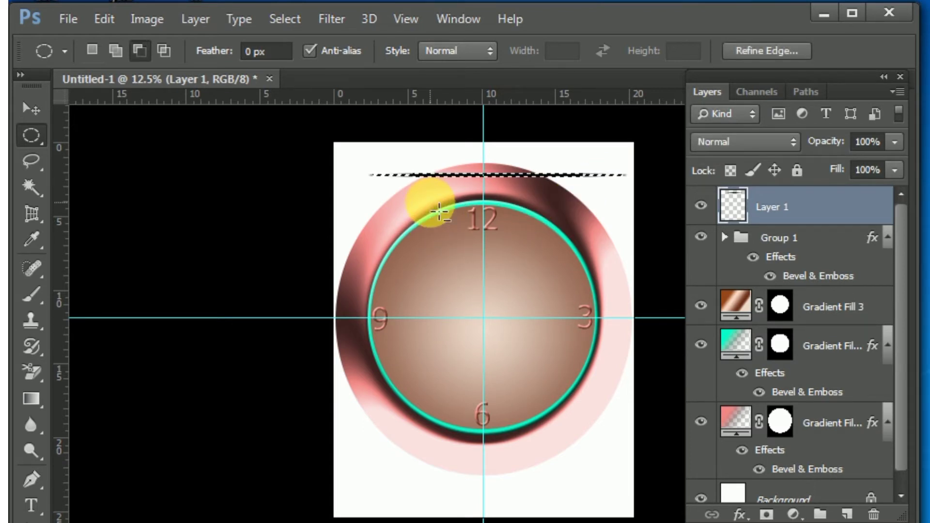
Try to move the thin ellipse down onto the horizontal guide and undo the move
click(30, 108)
drag(517, 194, 524, 339)
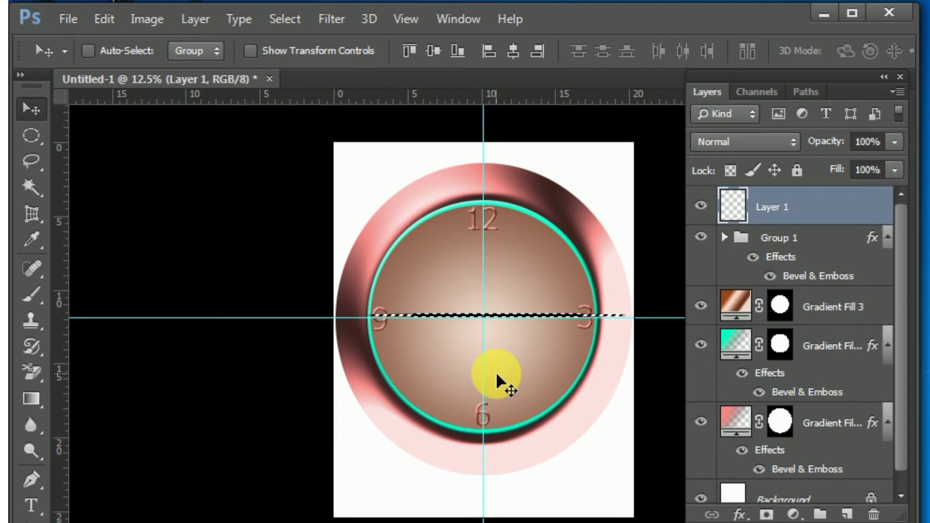
key(ctrl+z)
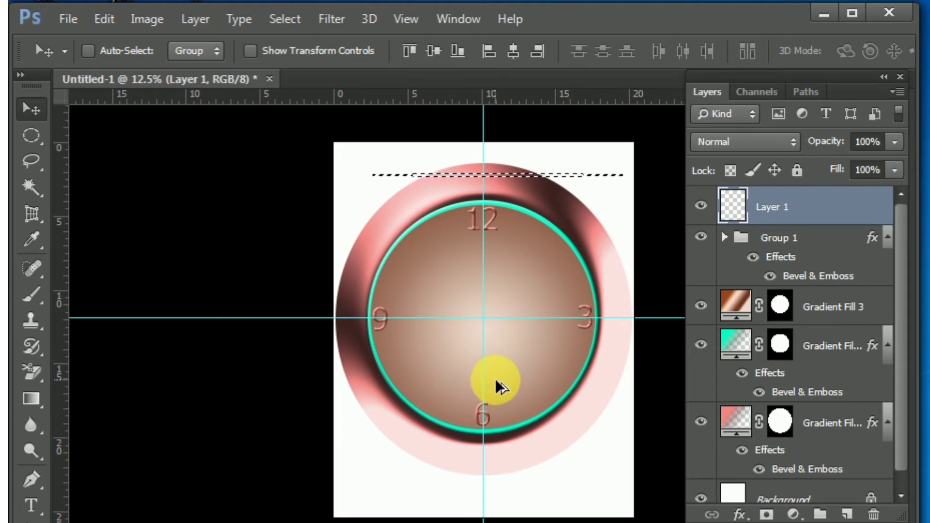
Replace the elliptical selection with a wide, thin rectangular one across the upper ring and fill it with black on Layer 1
drag(30, 136, 93, 131)
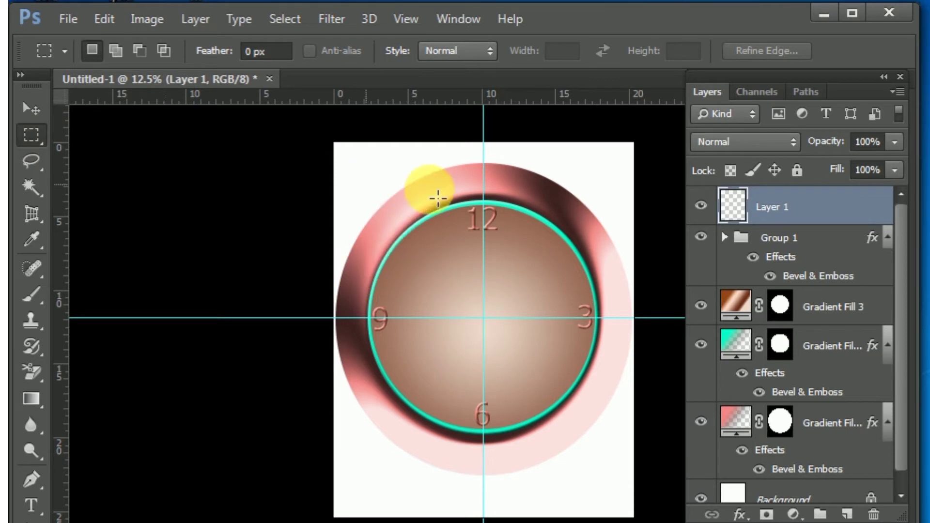
drag(365, 184, 581, 190)
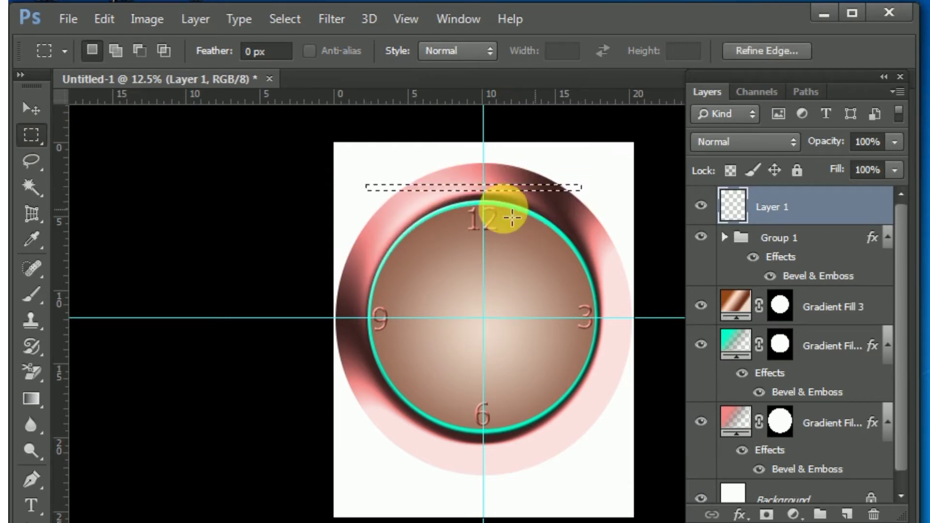
key(alt+BackSpace)
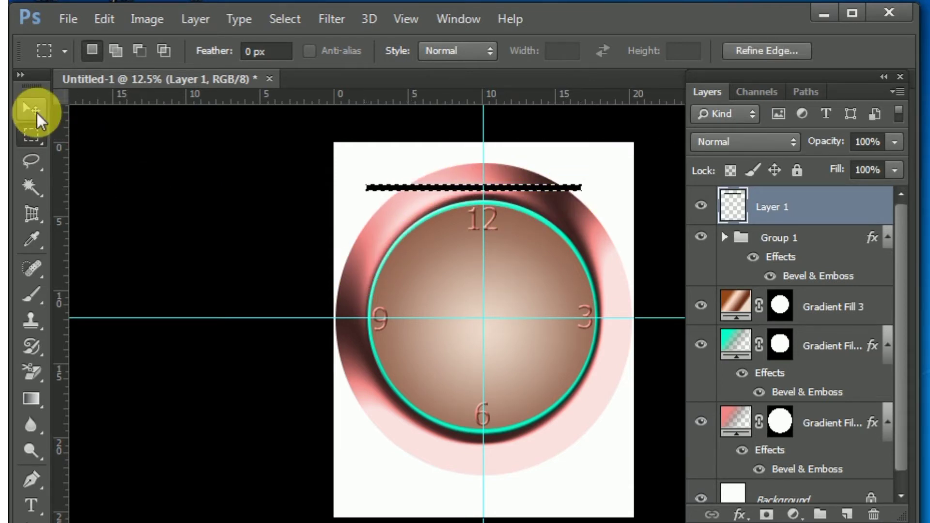
Move the black bar down onto the horizontal guide, nudge it left until centred on the dial, and deselect
click(40, 119)
drag(482, 211, 490, 337)
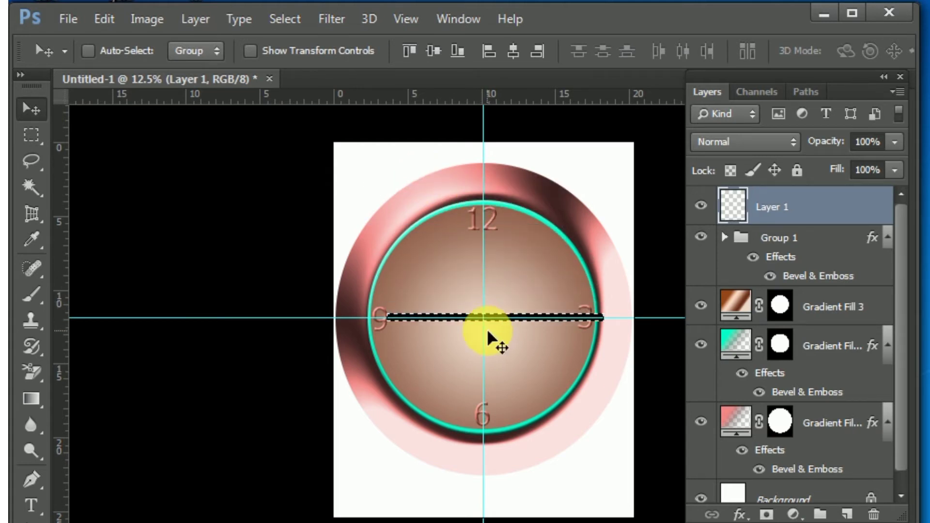
key(Left)
key(Left)
key(Left)
key(Left)
key(Left)
key(Left)
key(Left)
key(Left)
key(Left)
key(Left)
key(Left)
key(Left)
key(Left)
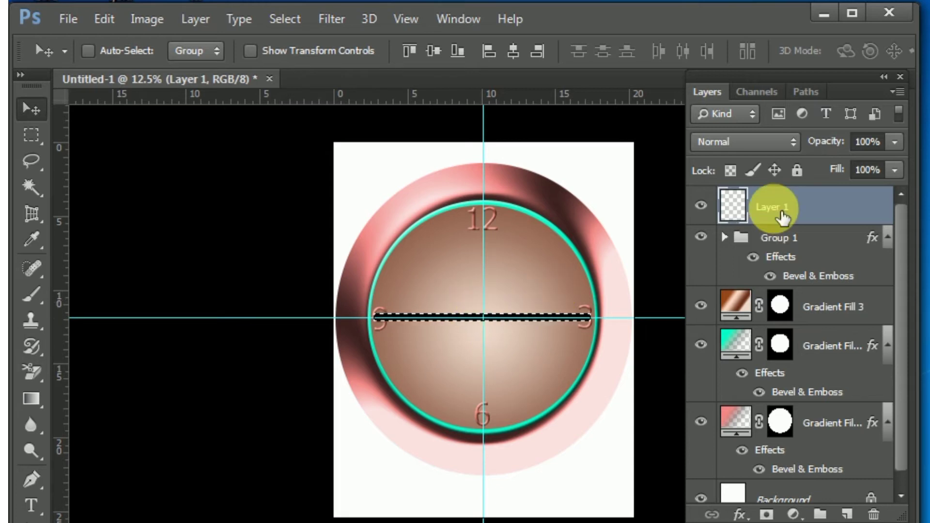
key(ctrl+d)
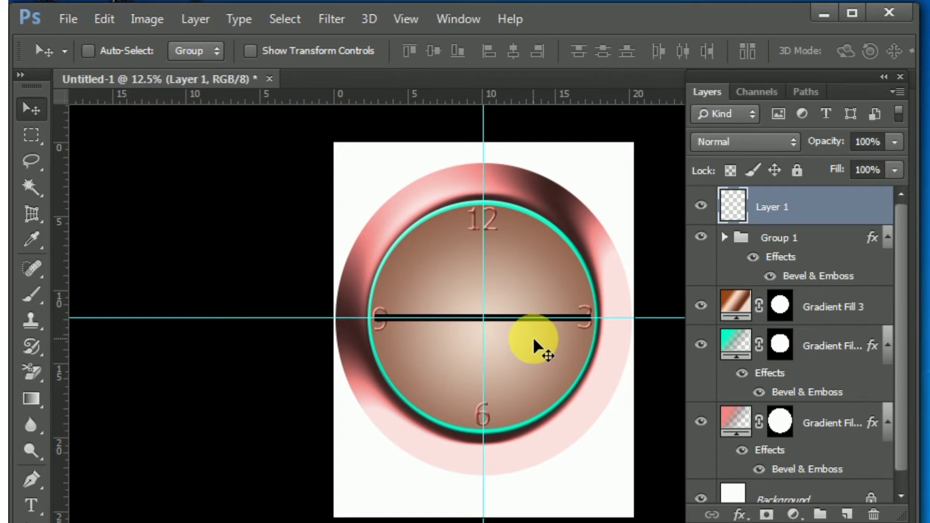
Duplicate the horizontal bar's layer and rotate the copy 90° to form a vertical bar
key(ctrl+j)
key(ctrl+t)
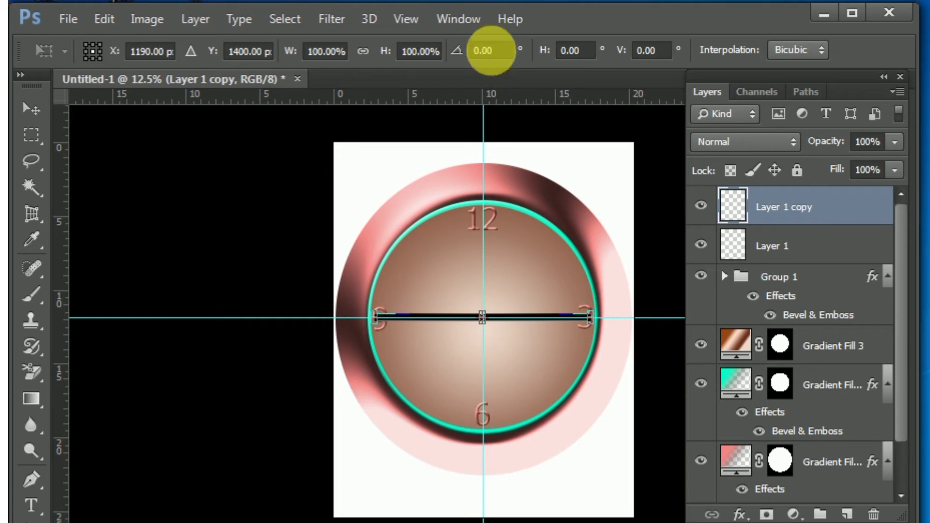
double_click(492, 53)
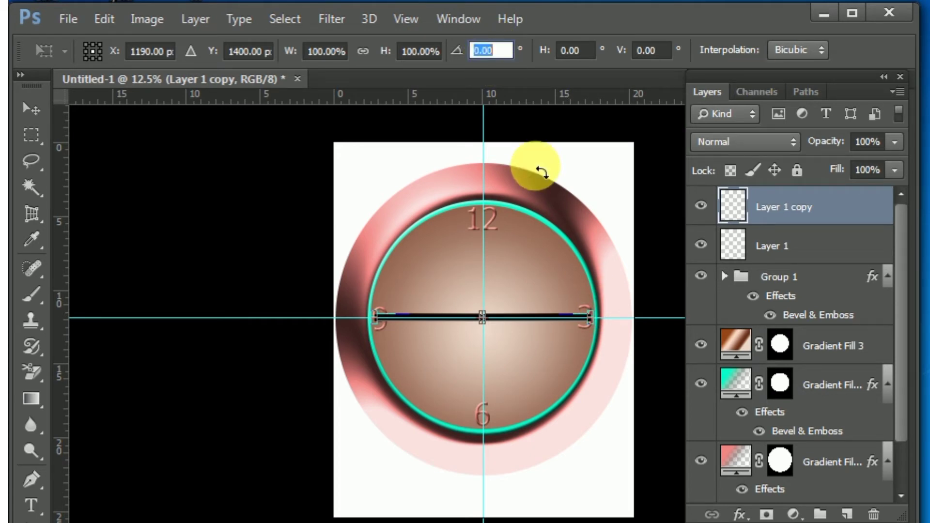
text(90)
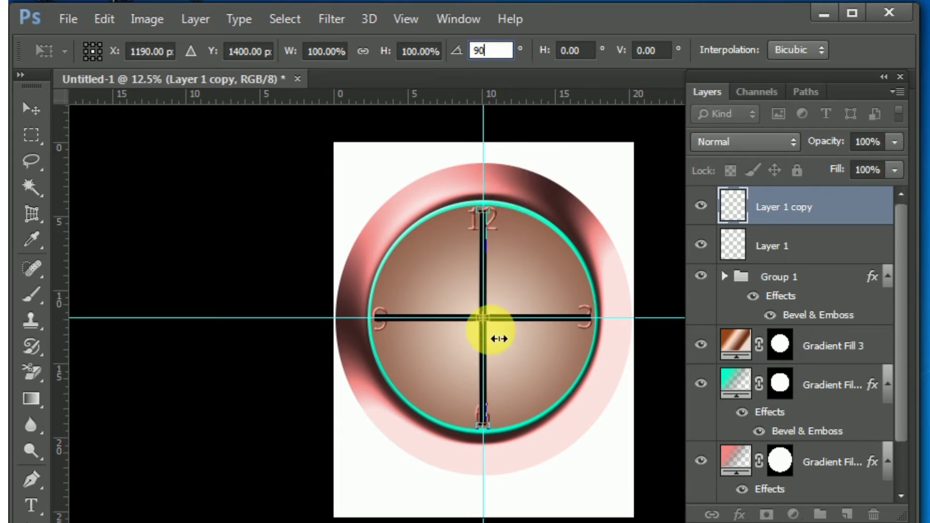
key(Return)
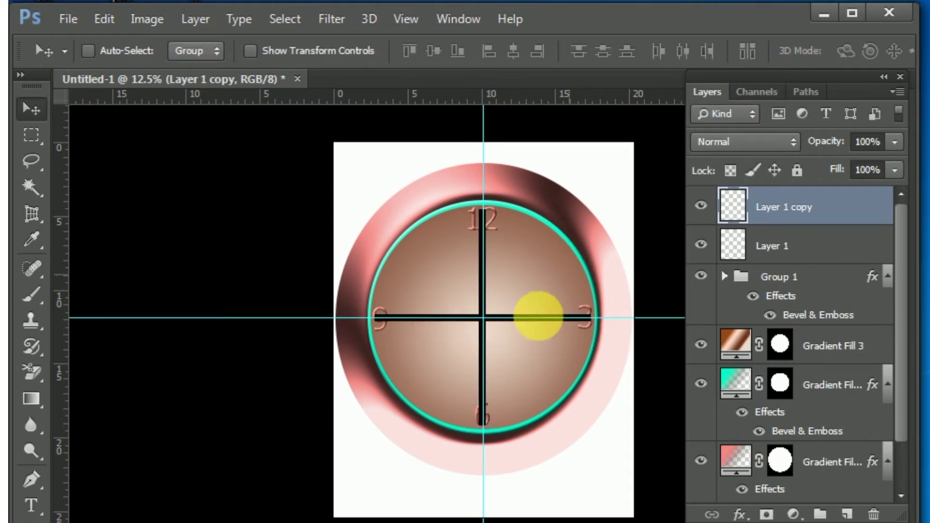
Duplicate the vertical bar's layer and start a free transform on the copy
key(ctrl+j)
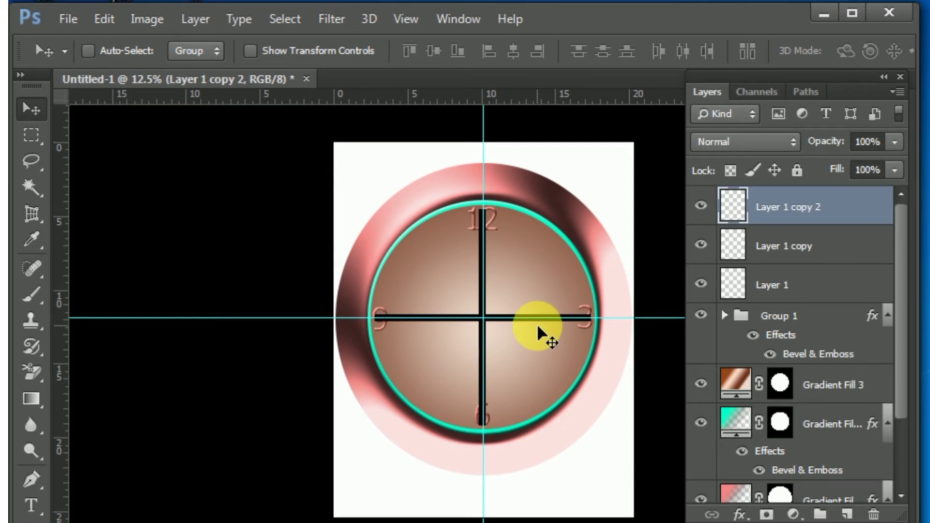
key(ctrl+t)
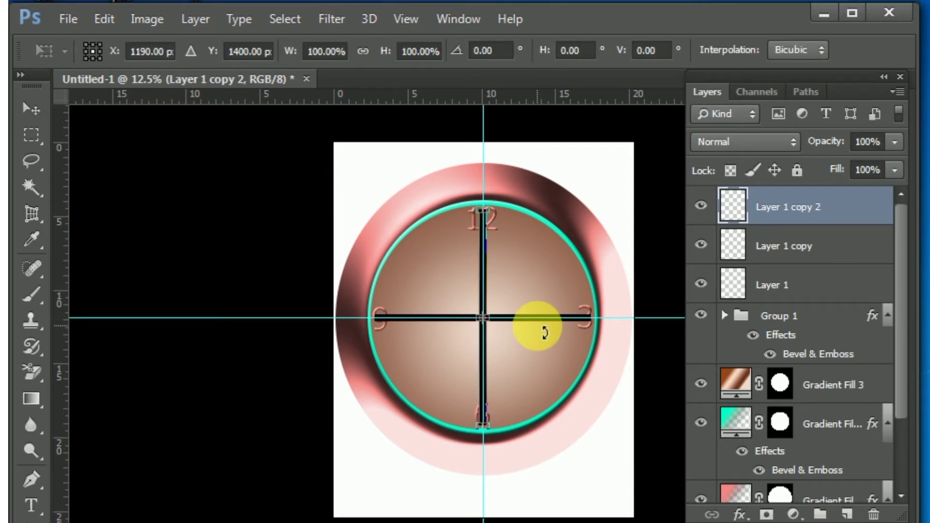
click(477, 54)
text(3)
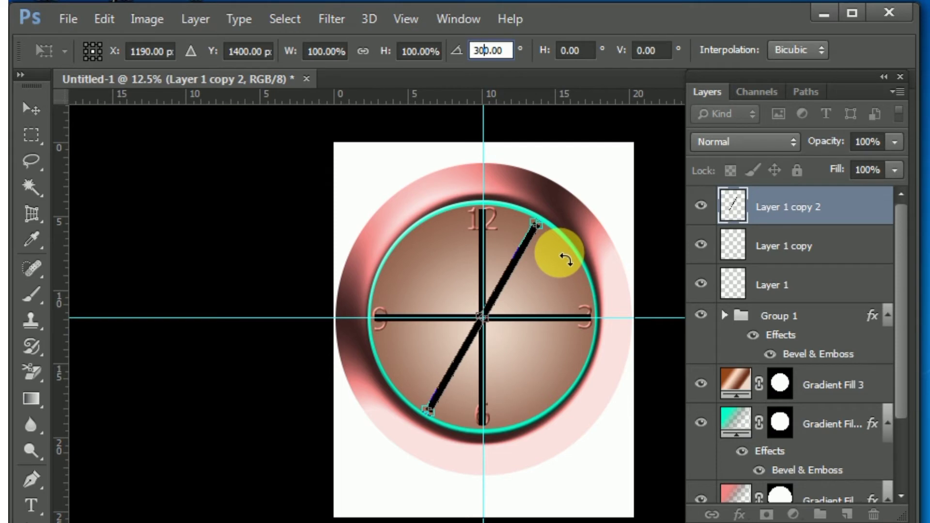
text(0)
key(Return)
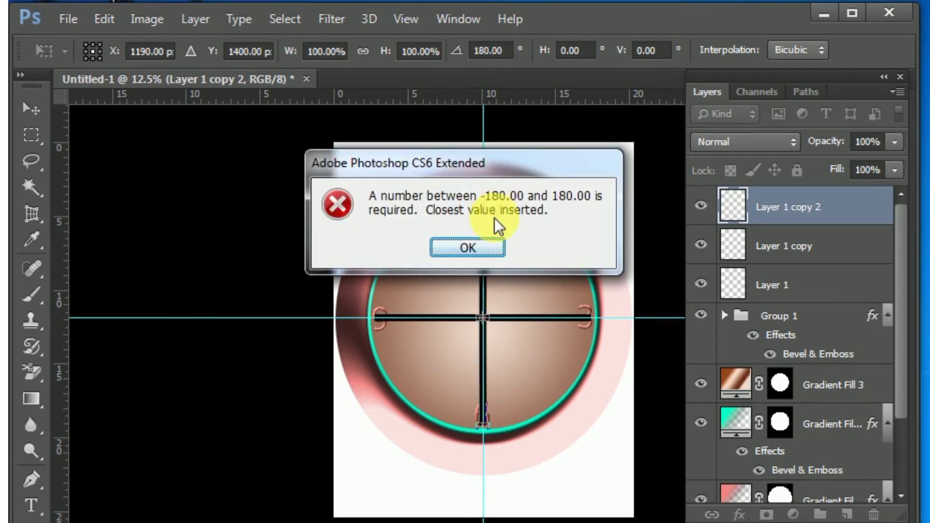
click(470, 247)
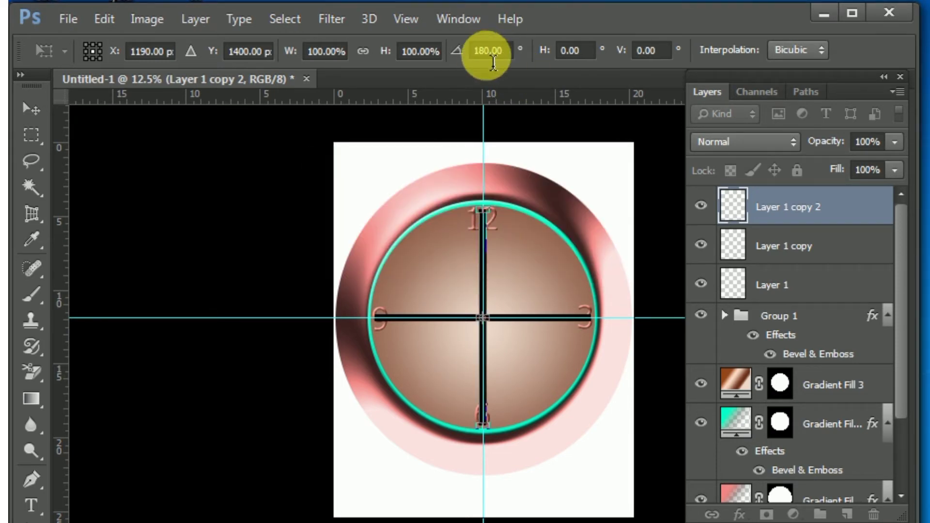
Rotate the copied vertical bar 30° and apply the transform
click(487, 51)
text(30)
key(Return)
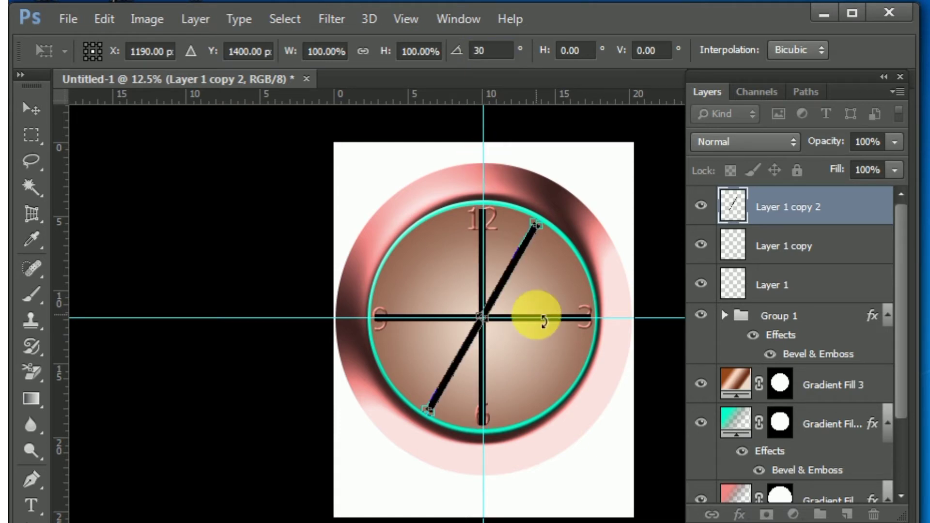
key(Return)
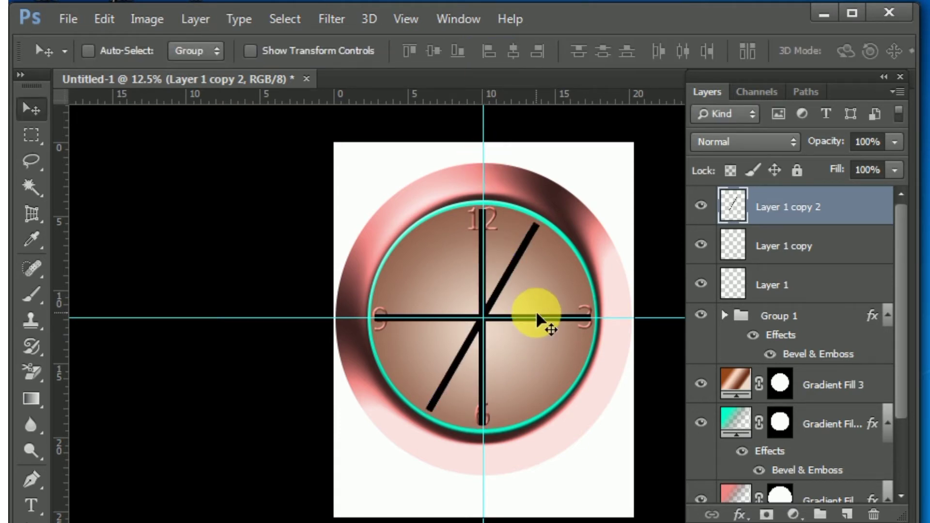
Duplicate the tilted bar's layer and rotate the new copy a further 30°
key(ctrl+j)
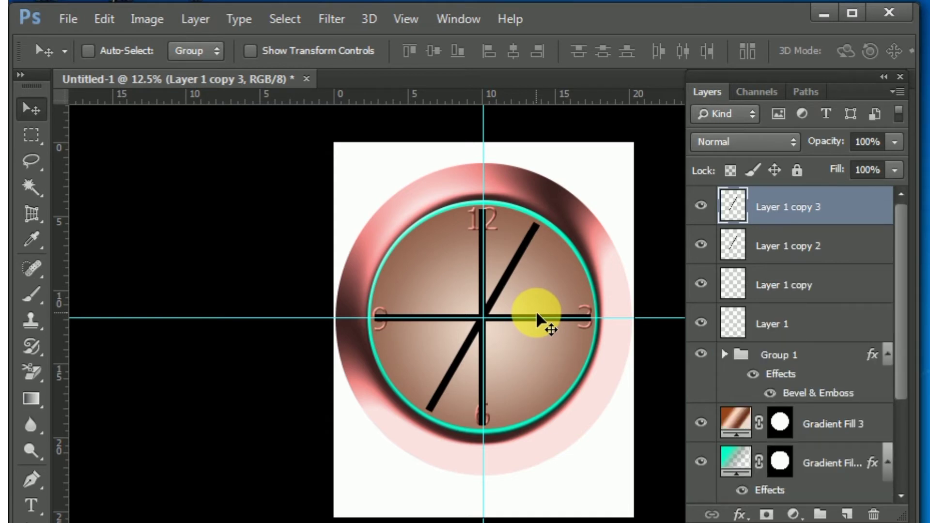
key(ctrl+t)
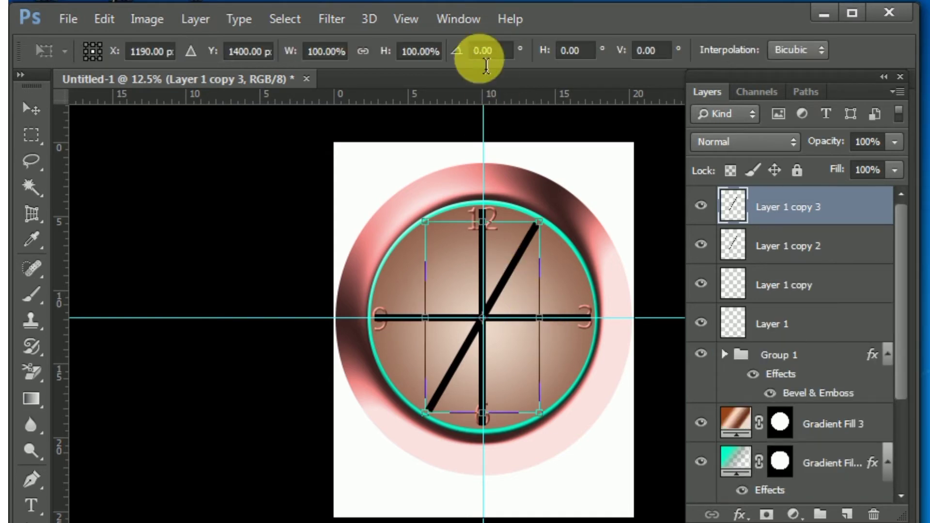
click(486, 62)
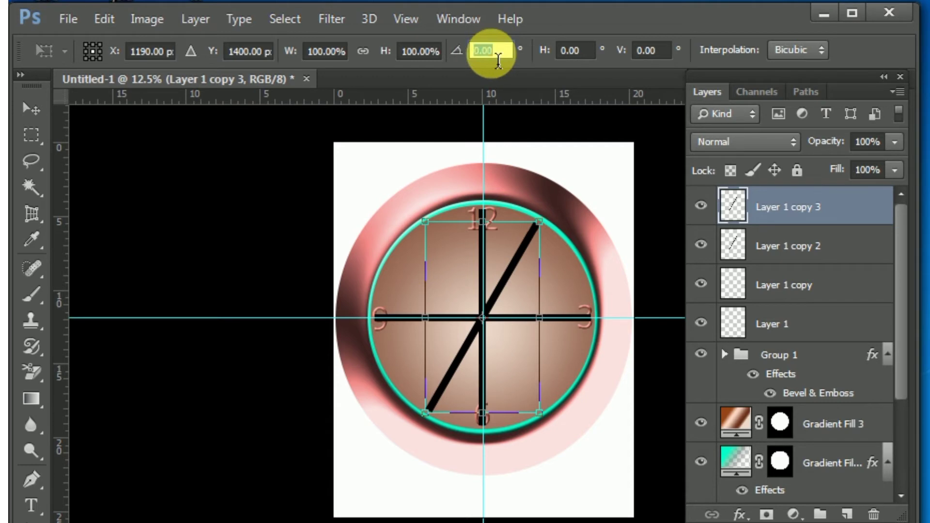
text(3)
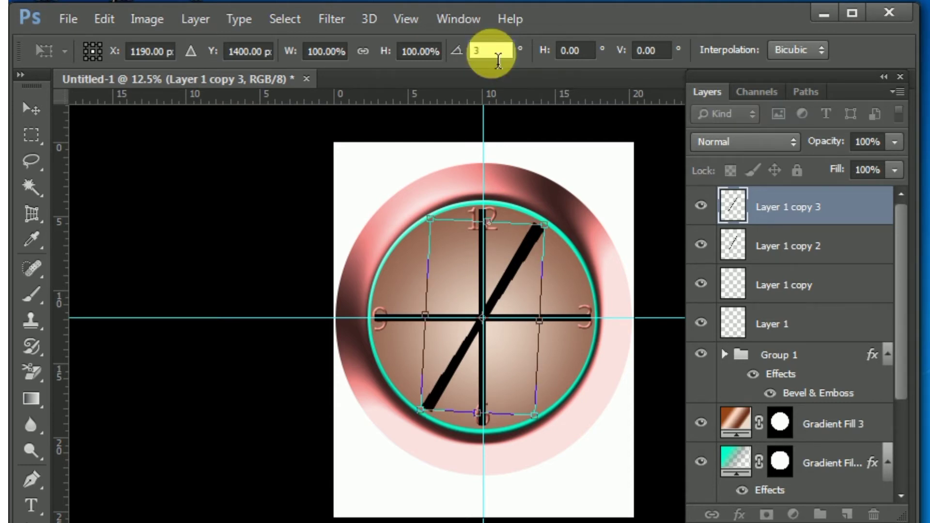
text(0)
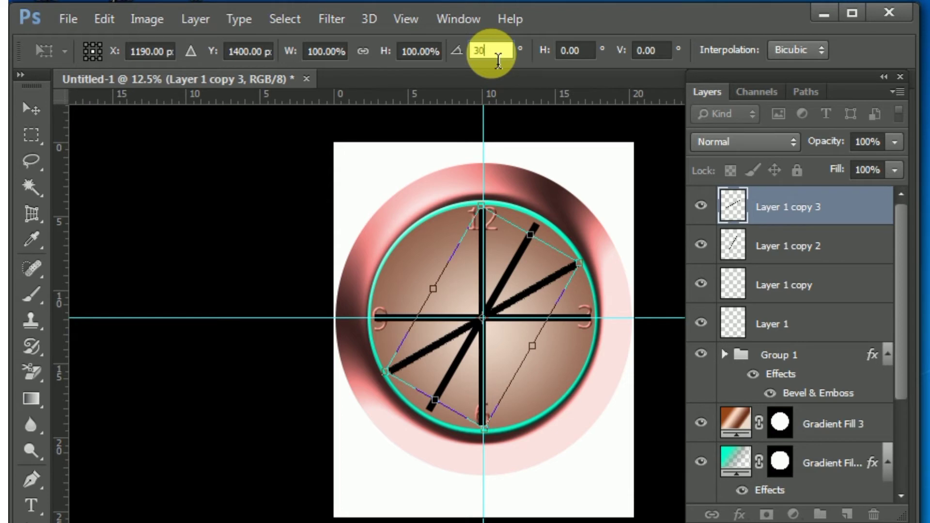
key(Return)
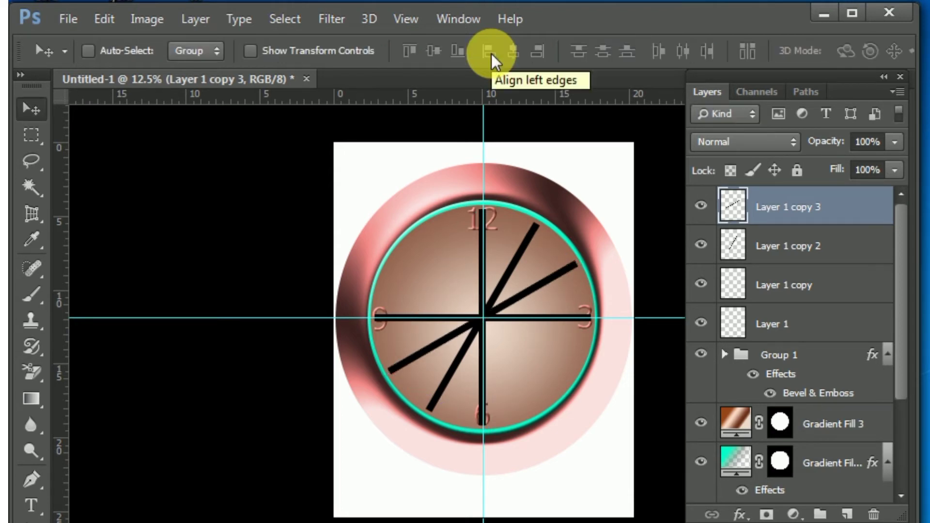
Rotate the original horizontal bar on Layer 1 by 30°
click(743, 323)
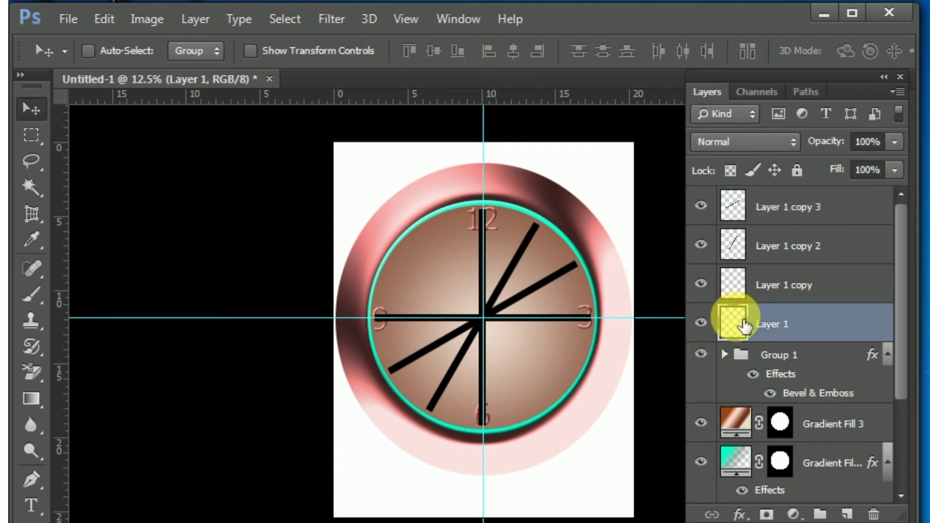
key(ctrl+t)
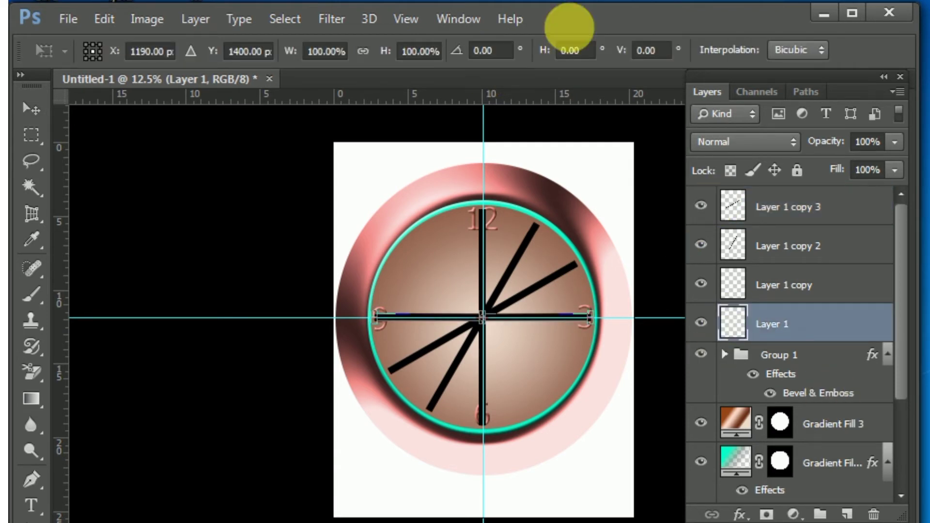
click(484, 50)
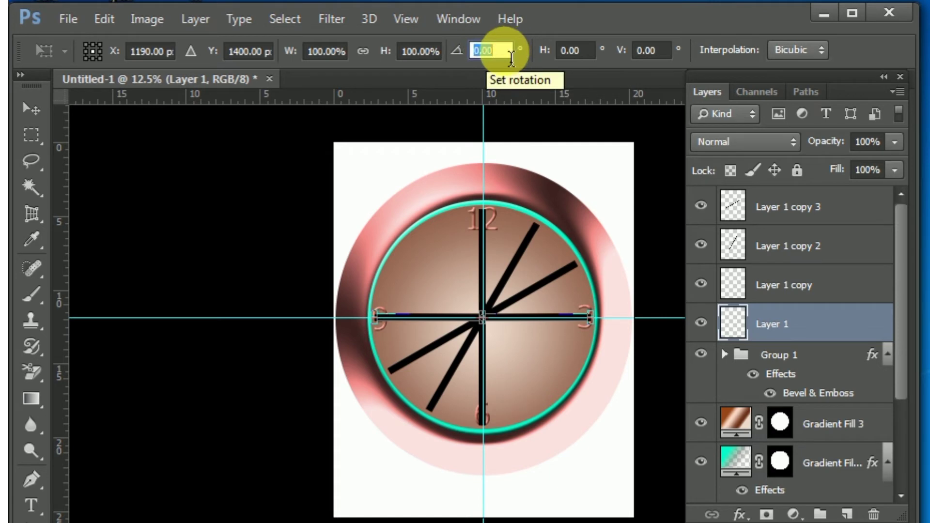
text(30)
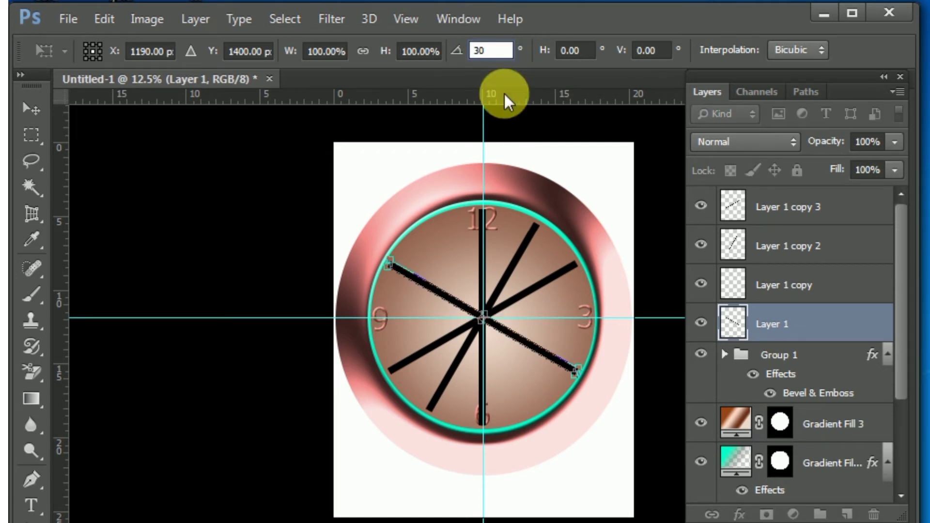
key(Return)
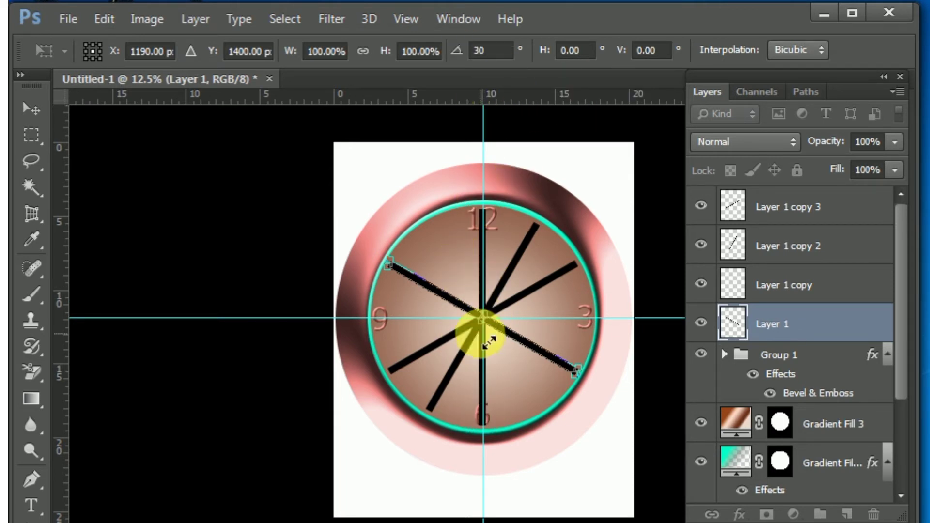
key(Return)
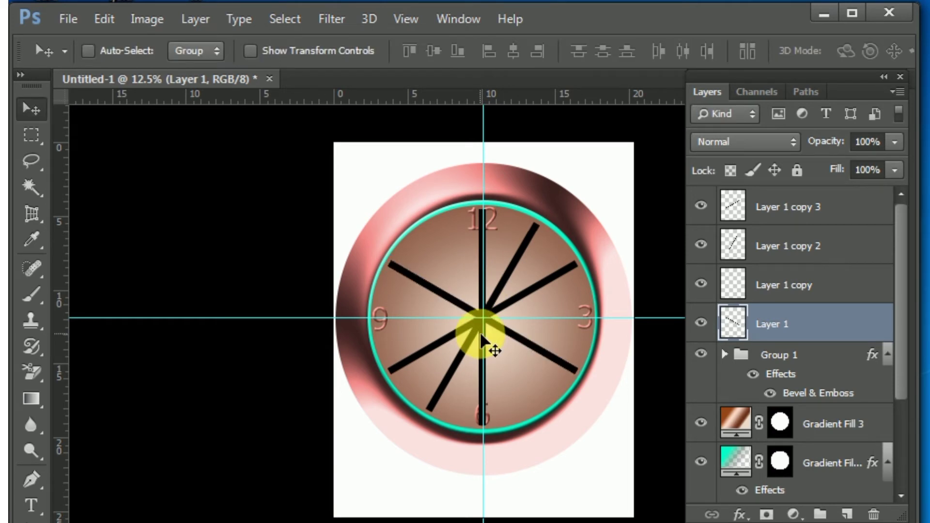
Duplicate Layer 1's rotated bar and rotate the copy 30° to fill the remaining gap between the bars
key(ctrl+j)
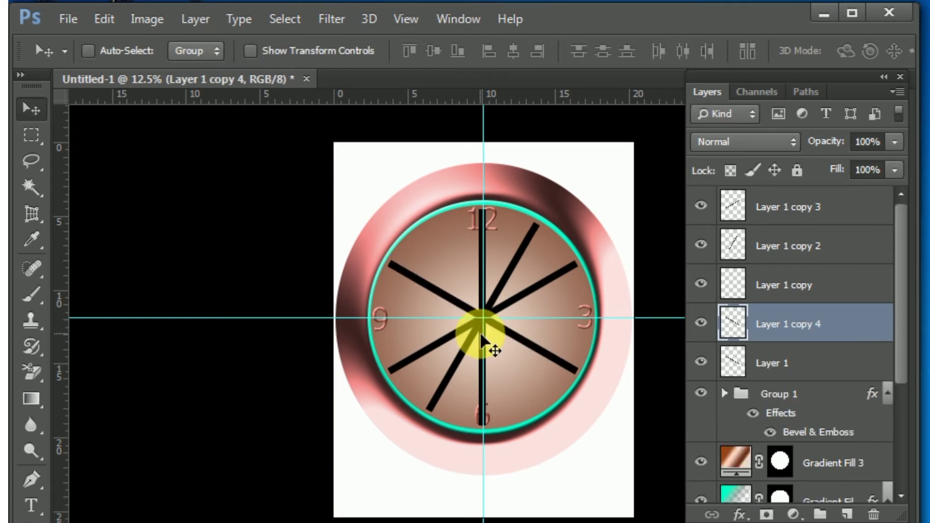
key(ctrl+t)
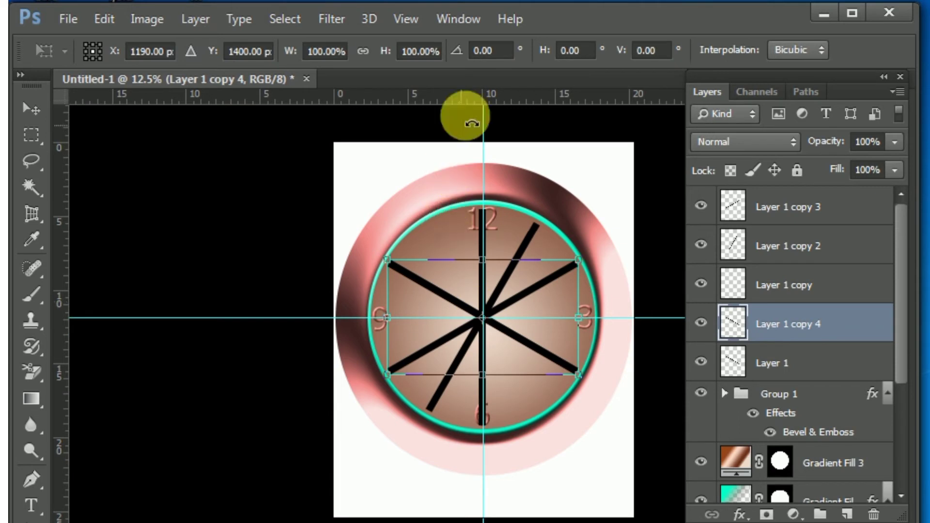
click(493, 52)
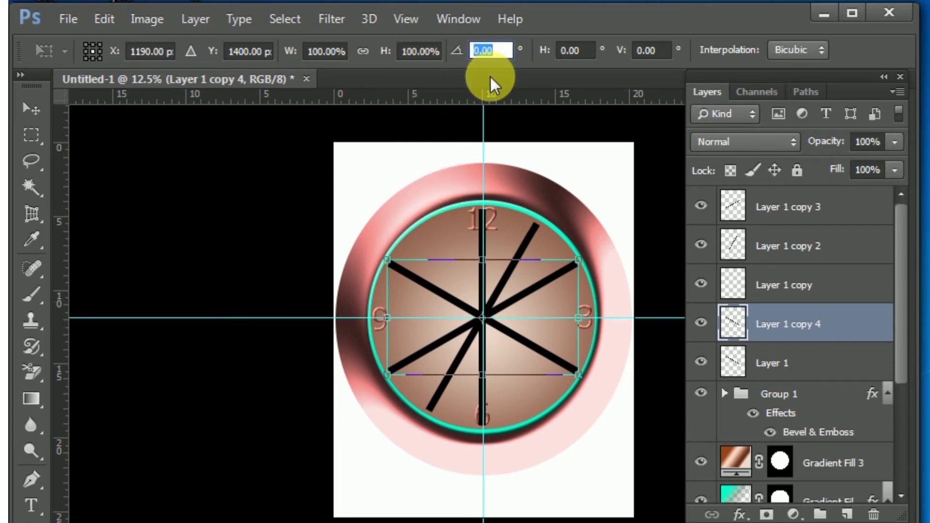
text(30)
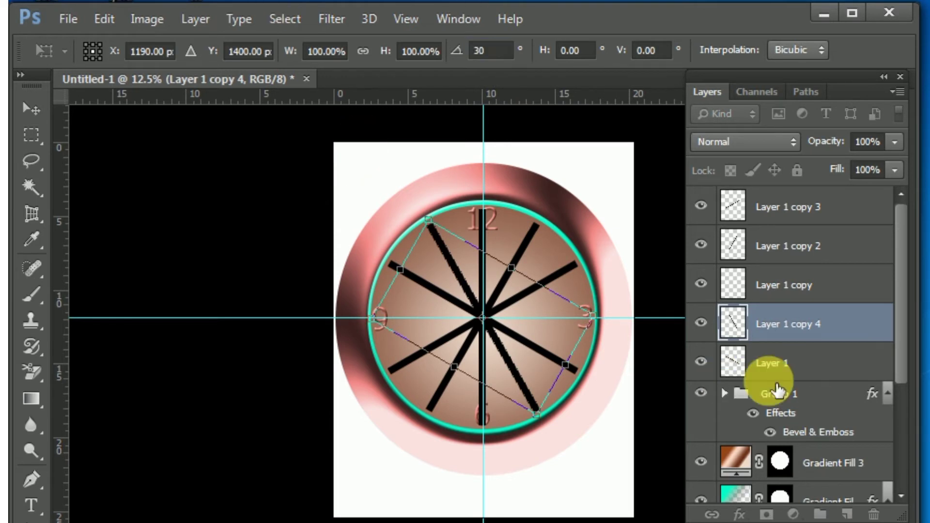
key(Return)
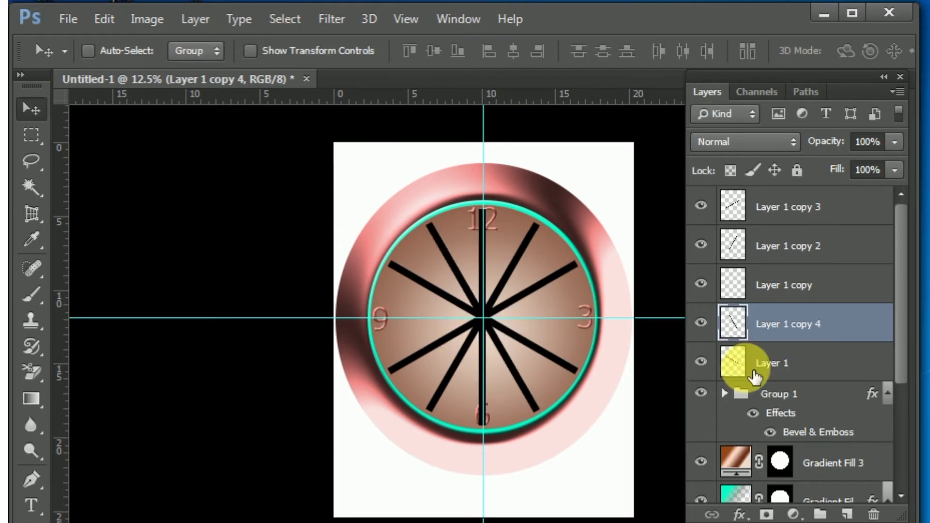
Select Layer 1 and toggle its visibility off and back on to identify its bar
click(726, 365)
click(700, 360)
click(700, 361)
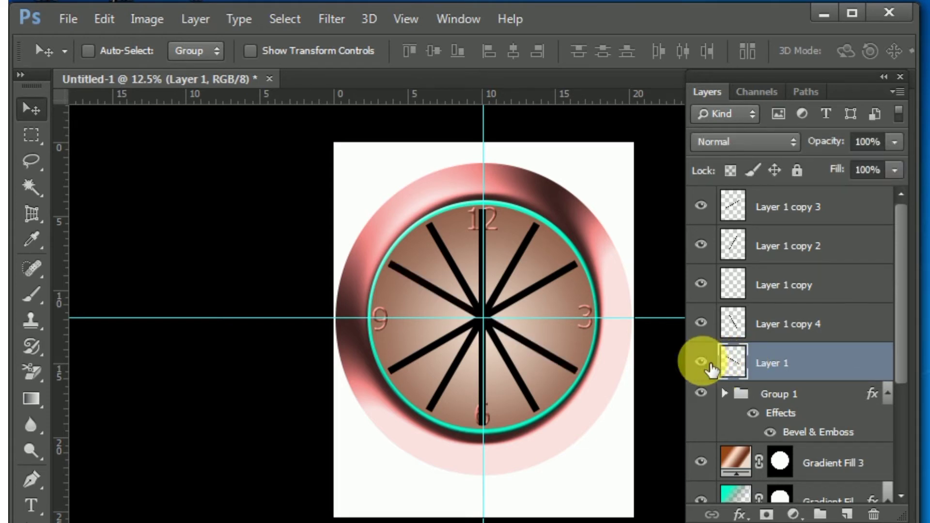
Identify the vertical bar's layer, Layer 1 copy, by toggling its visibility, and delete it to clear the 12 and 6 numerals
click(710, 285)
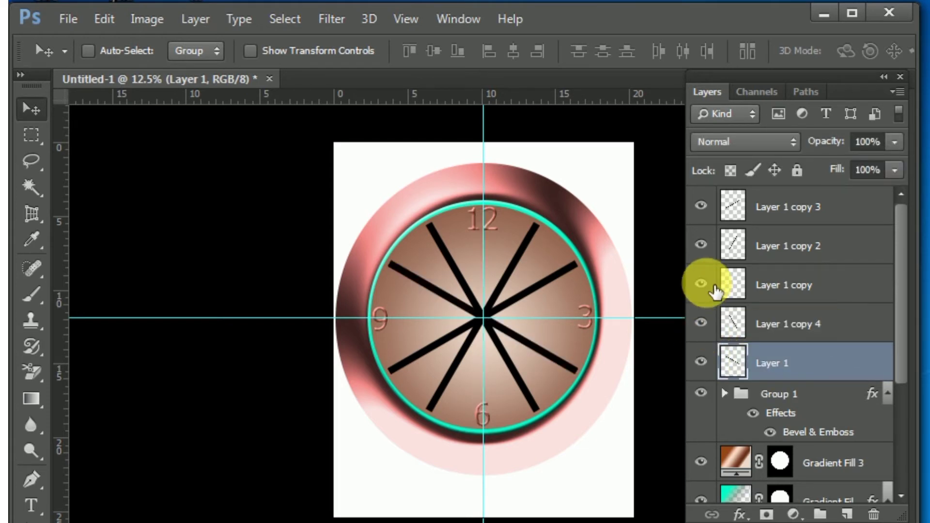
click(709, 284)
right_click(736, 285)
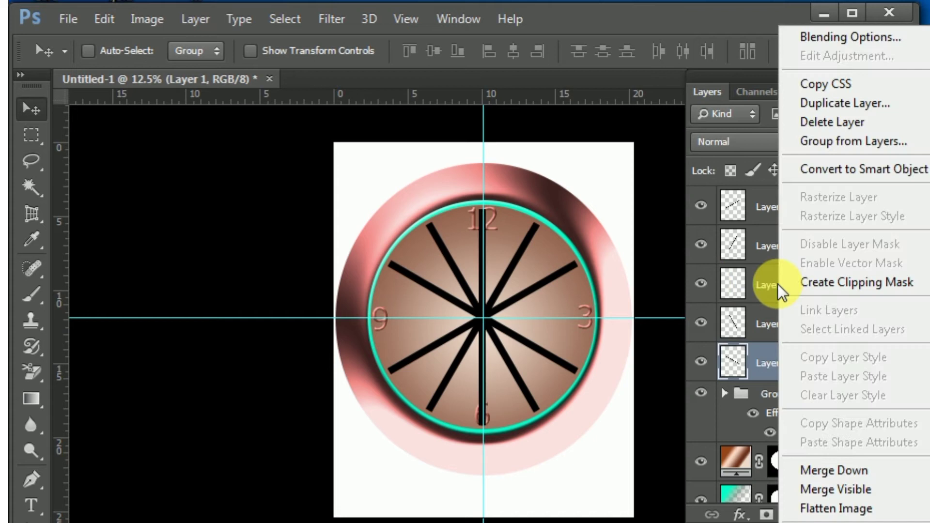
click(828, 127)
click(407, 250)
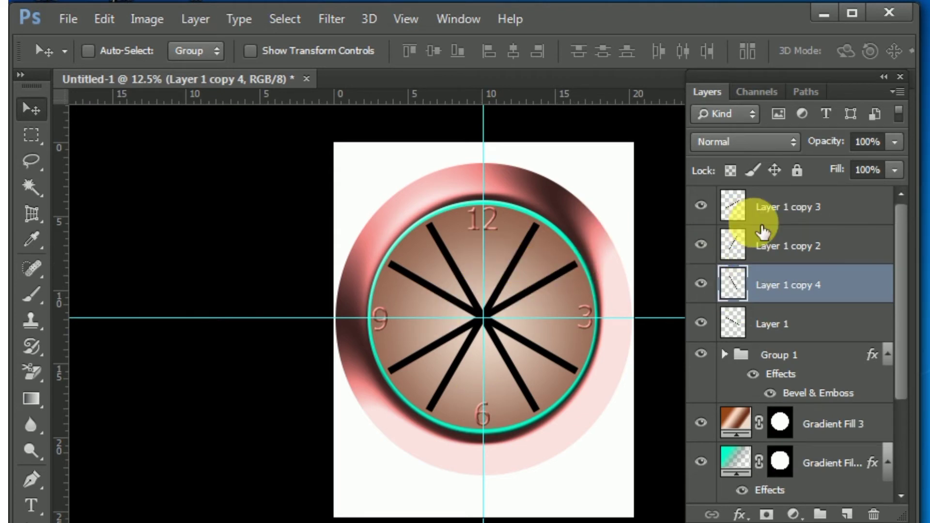
Group the four remaining bar layers, from Layer 1 copy 3 down to Layer 1
click(788, 210)
shift+click(785, 332)
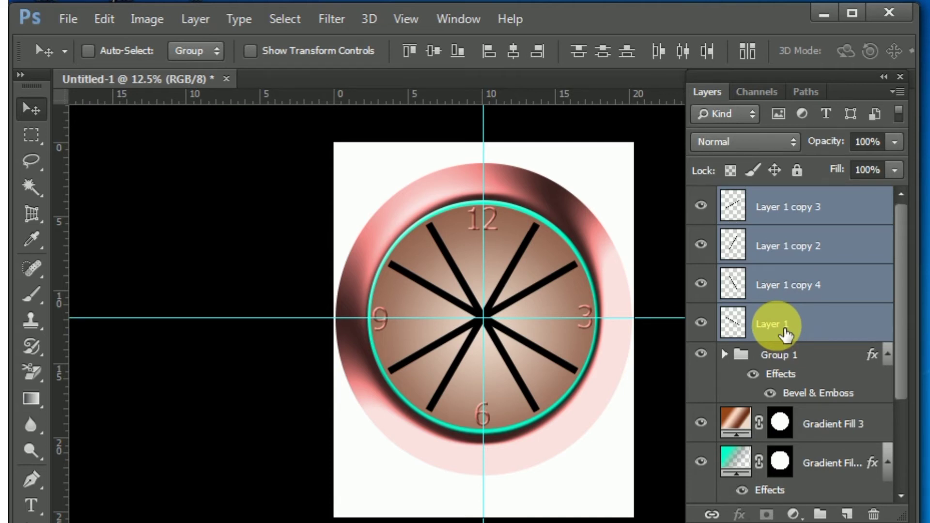
key(ctrl+g)
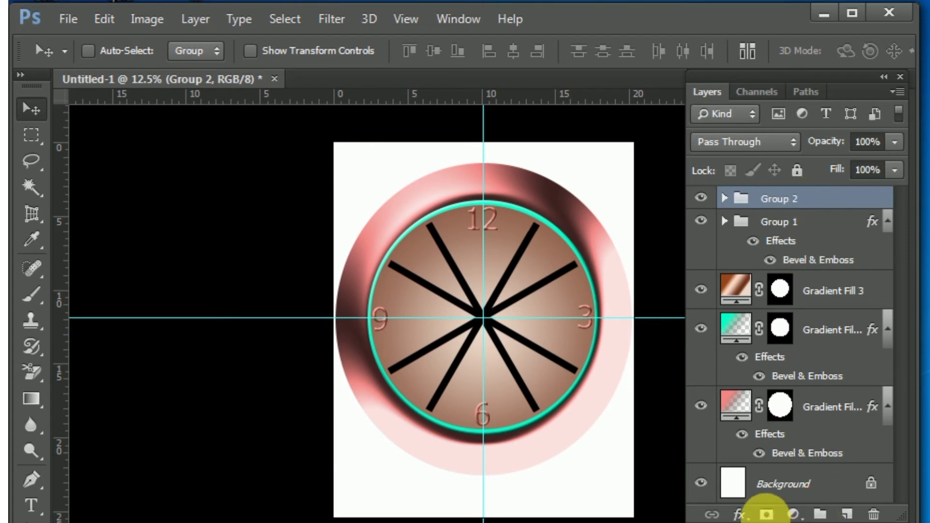
Apply a Bevel & Emboss style to the bars' group with depth 1000%, size 92 px and soften 9 px
right_click(824, 198)
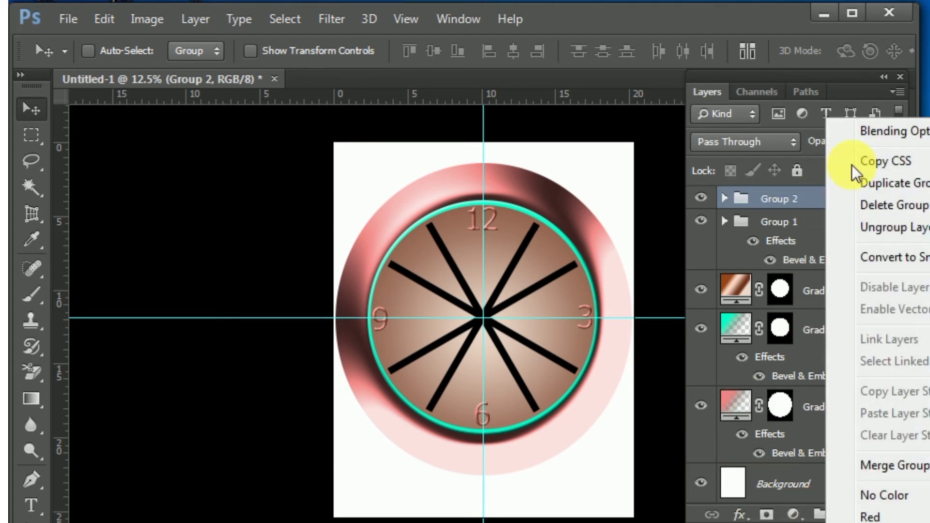
click(887, 132)
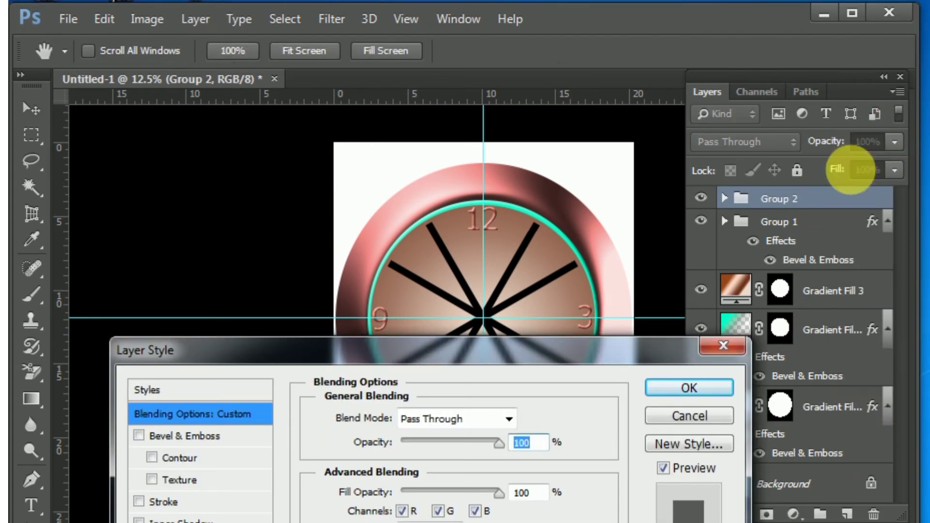
click(170, 439)
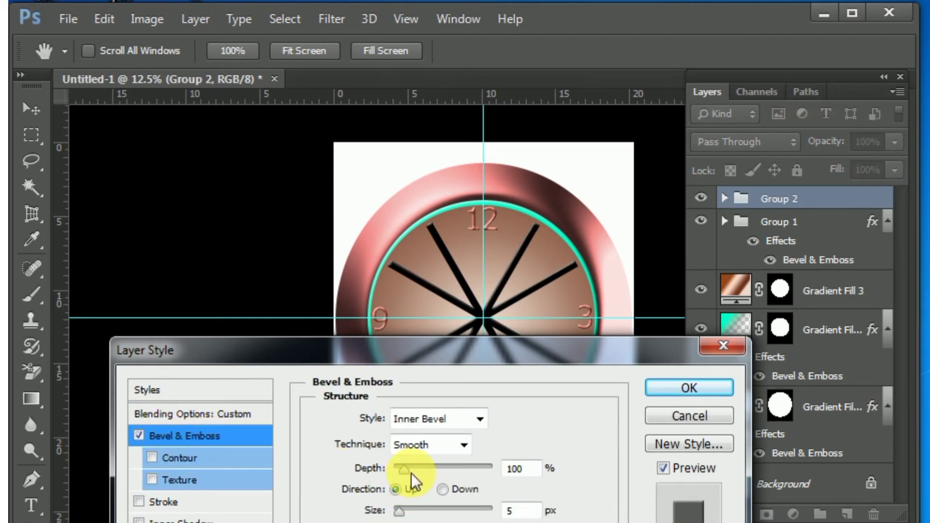
drag(406, 467, 492, 475)
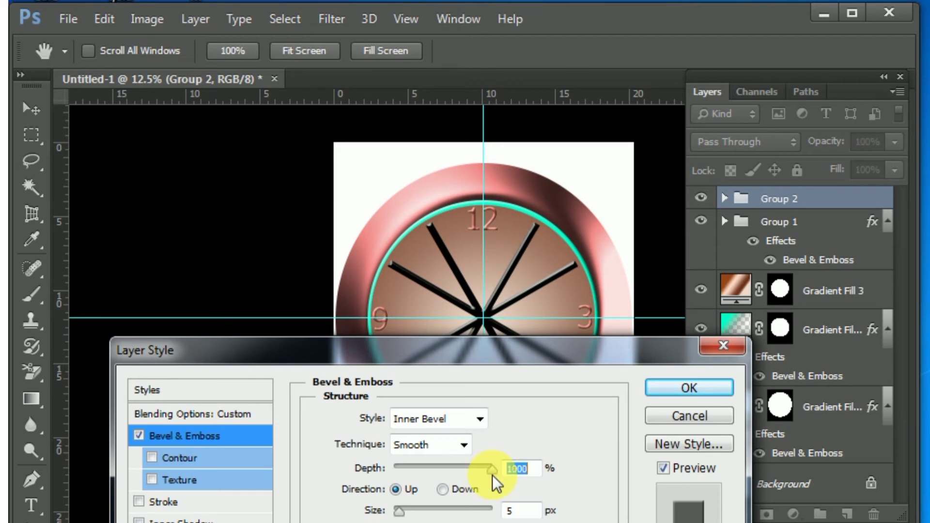
drag(398, 511, 438, 514)
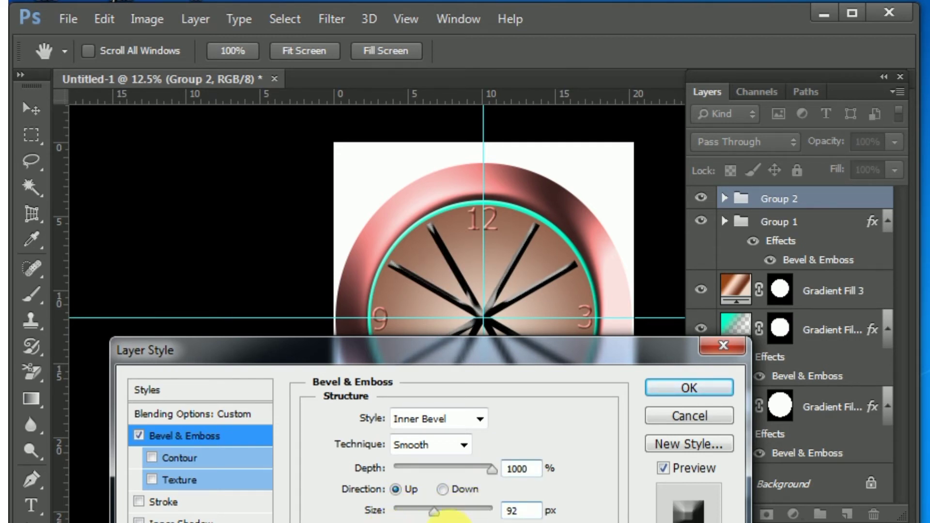
drag(501, 347, 483, 331)
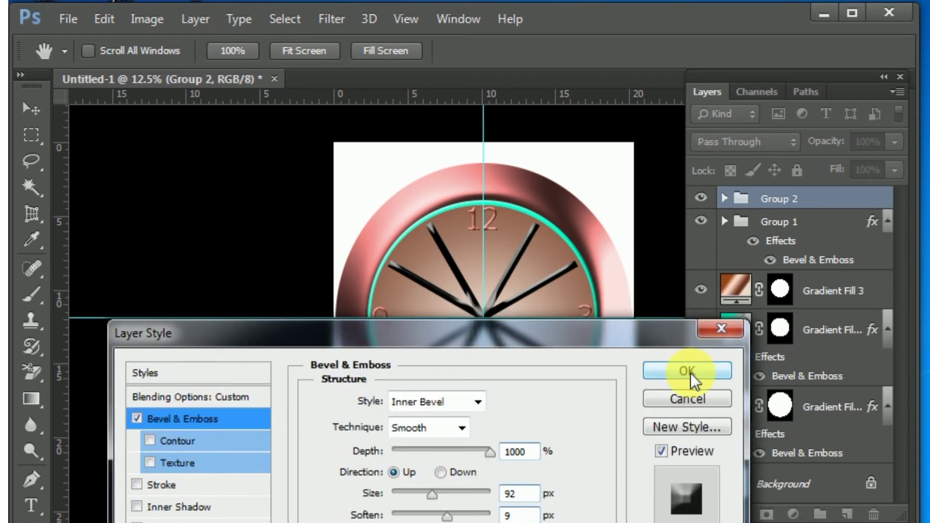
click(688, 371)
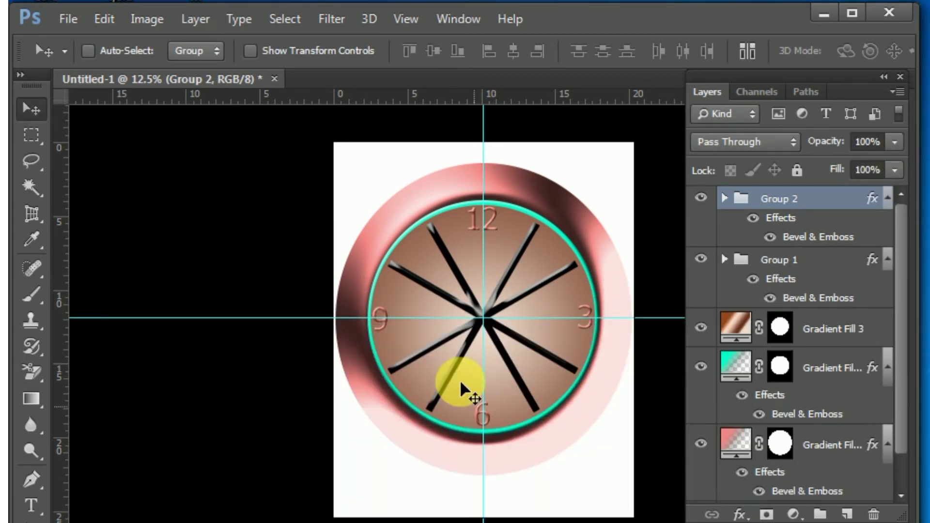
Add a layer mask to the bars' group and fill a large circular selection at the dial's centre with black, leaving only short outer hour marks
click(775, 516)
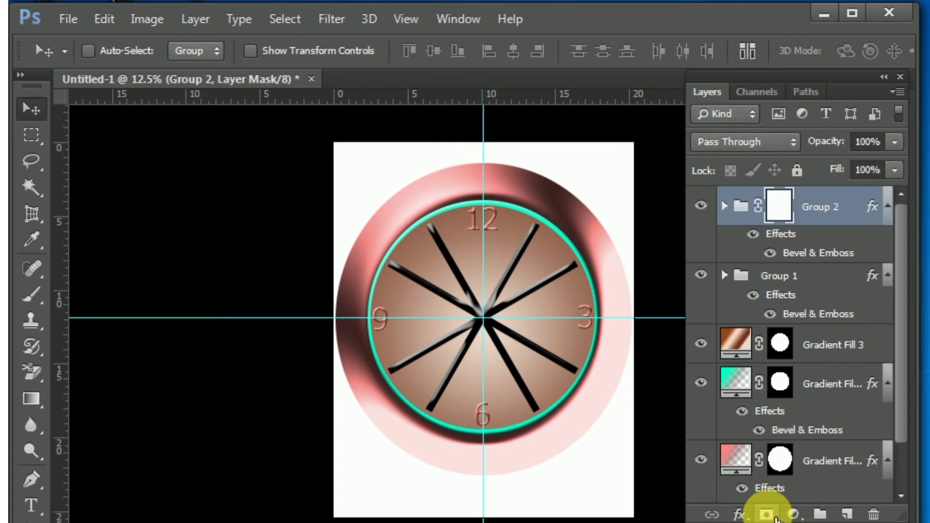
click(32, 139)
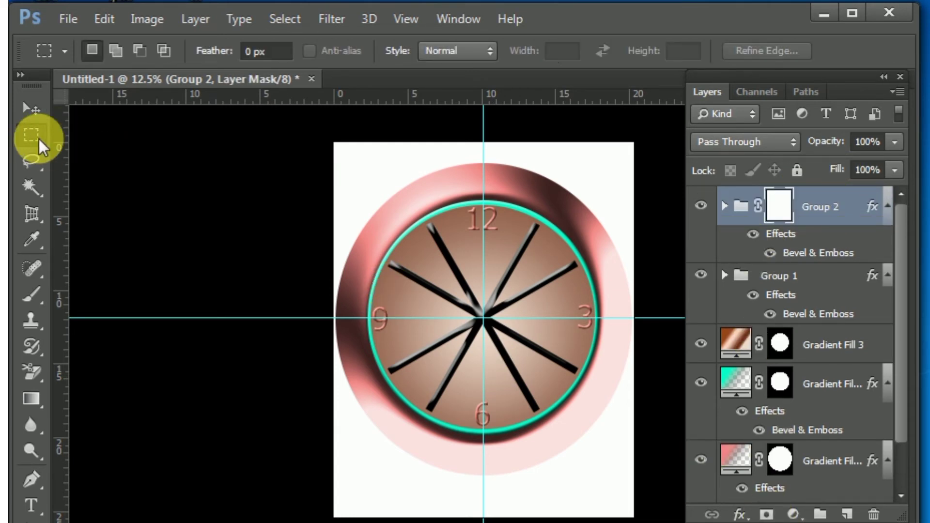
click(34, 140)
click(116, 152)
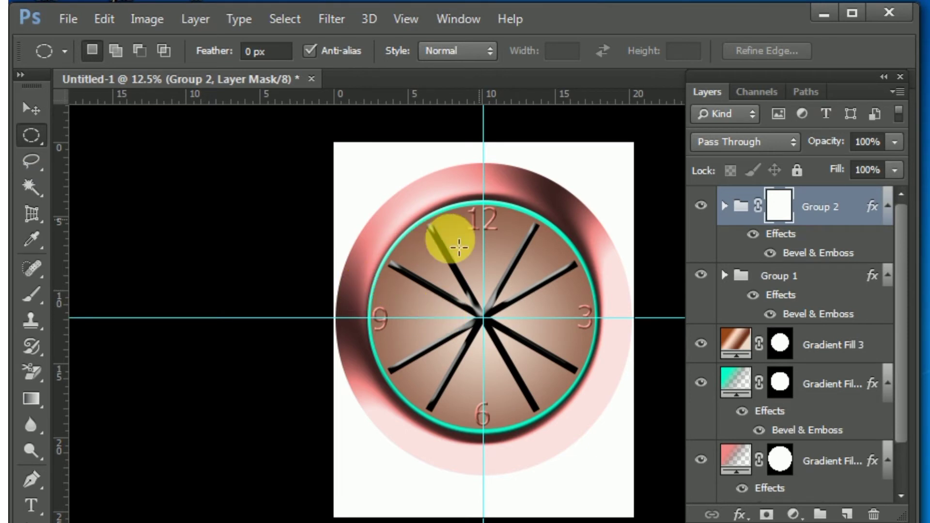
drag(395, 238, 578, 404)
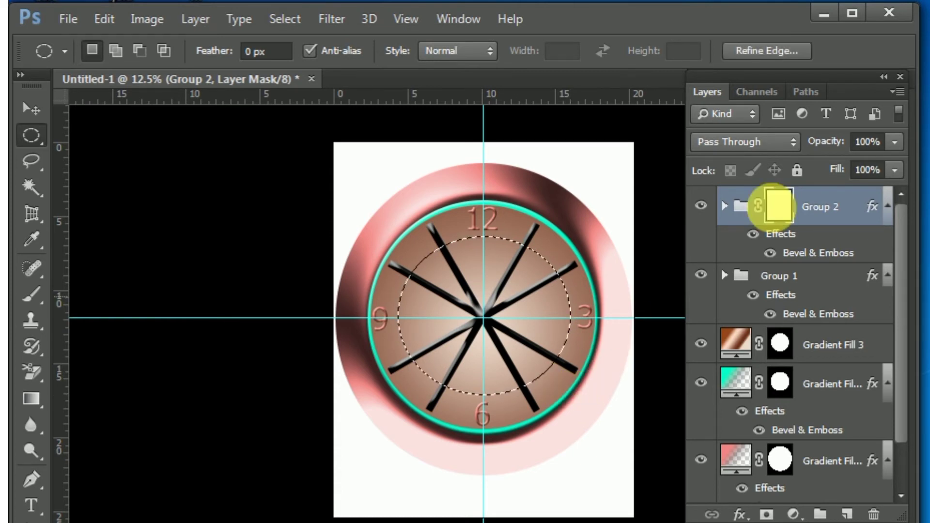
key(alt+BackSpace)
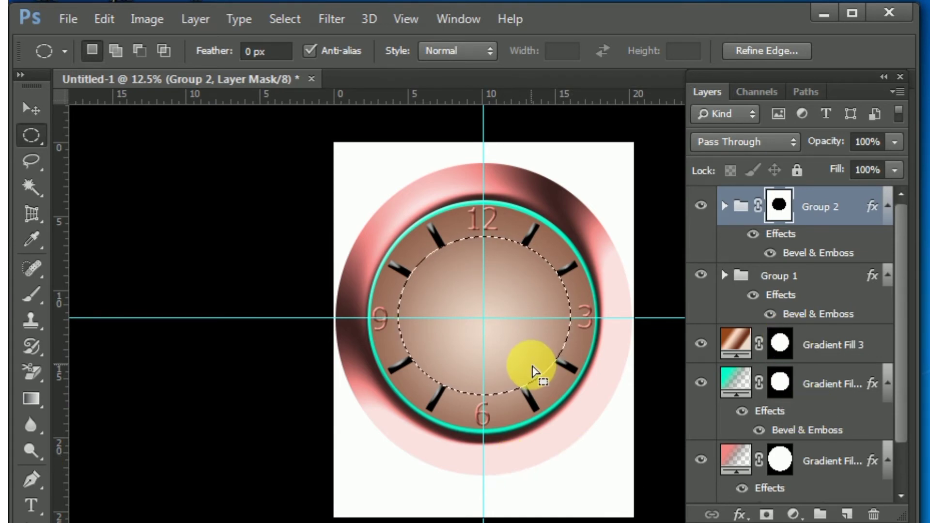
key(Return)
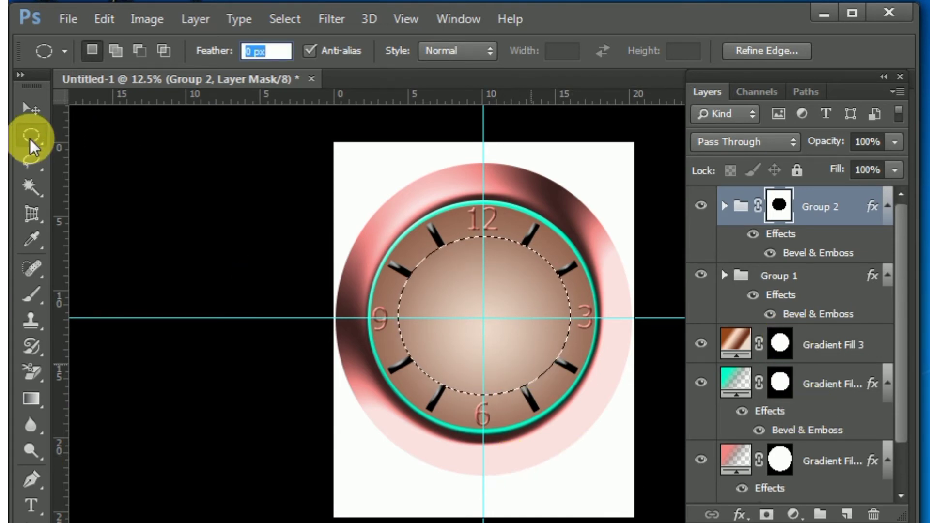
click(31, 109)
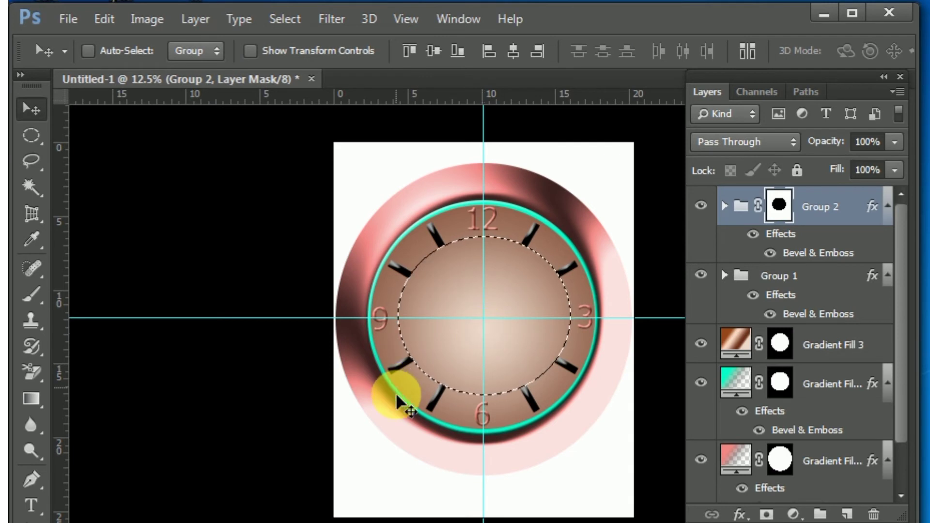
key(ctrl+d)
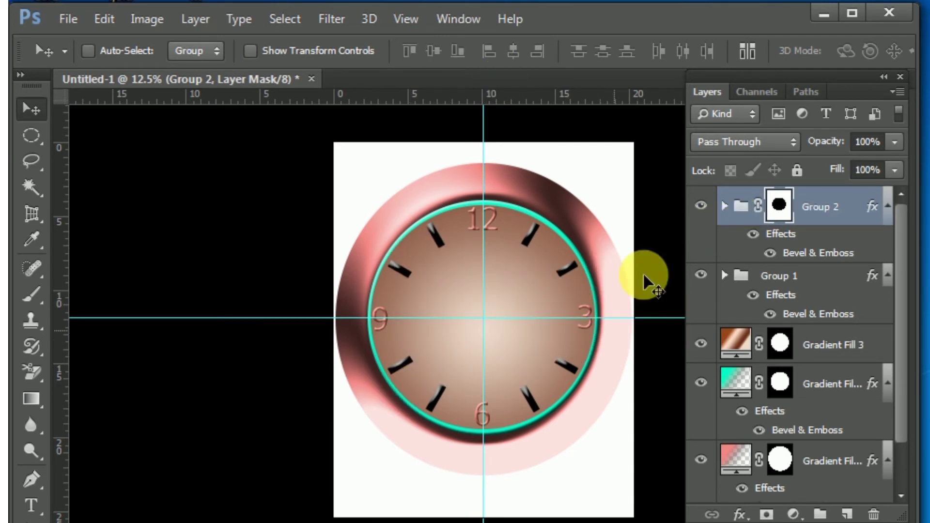
Open Group 2's blending options and slightly raise the black Blend If slider for the underlying layer
double_click(819, 206)
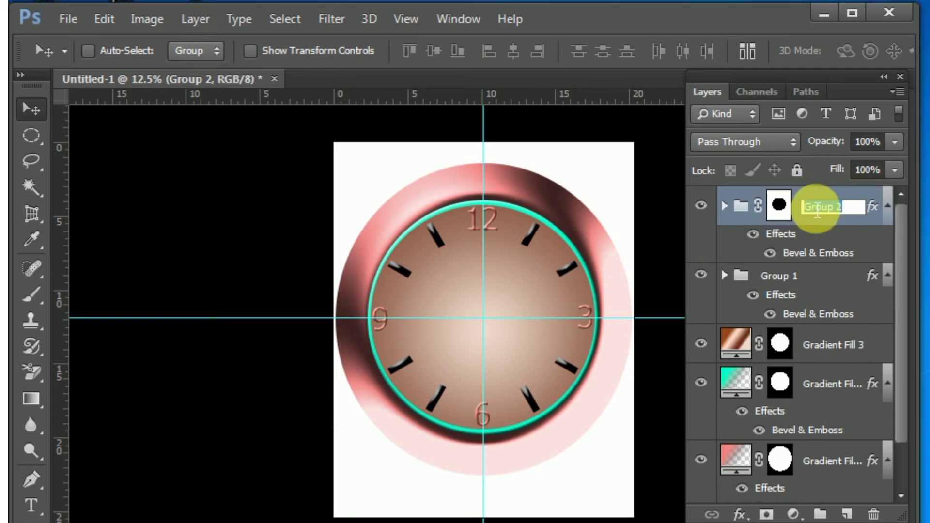
double_click(804, 198)
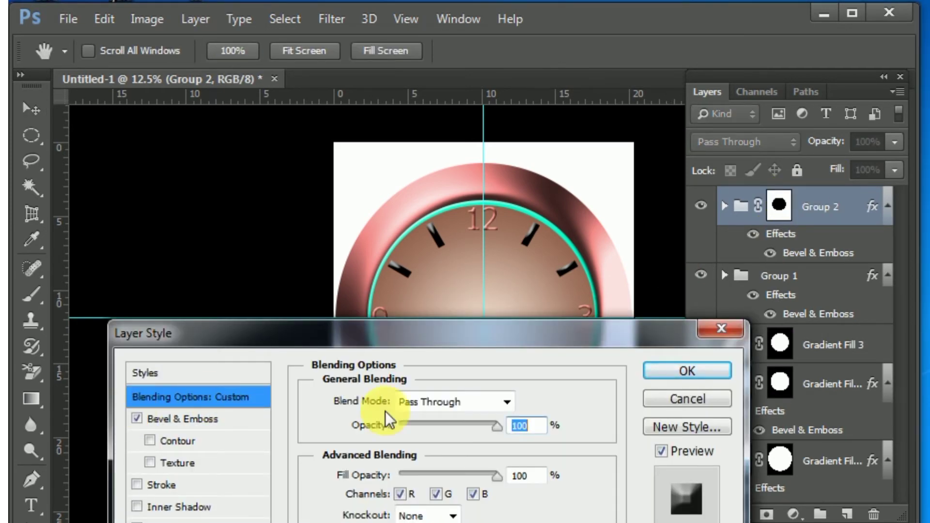
drag(535, 326, 863, 2)
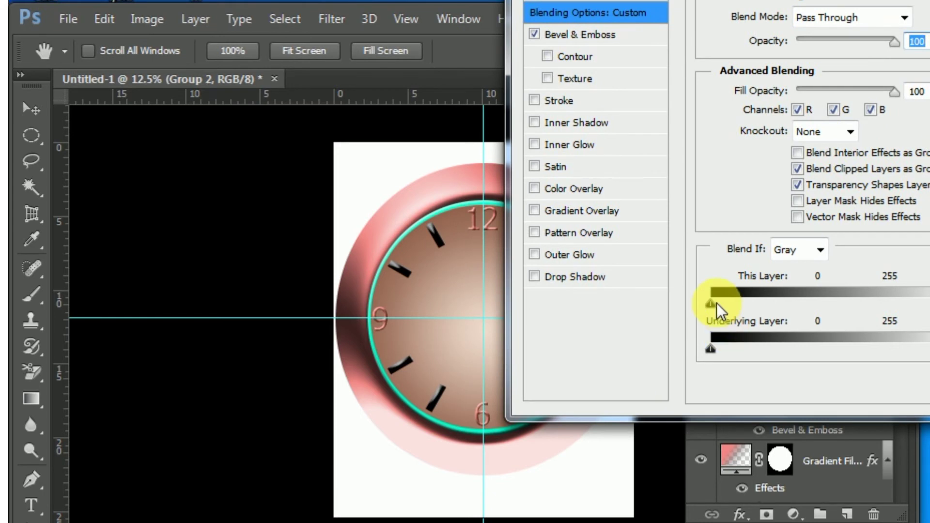
mouse_move(711, 348)
mouse_down()
mouse_move(847, 337)
mouse_move(745, 337)
mouse_move(719, 347)
mouse_up()
drag(788, 0, 499, 320)
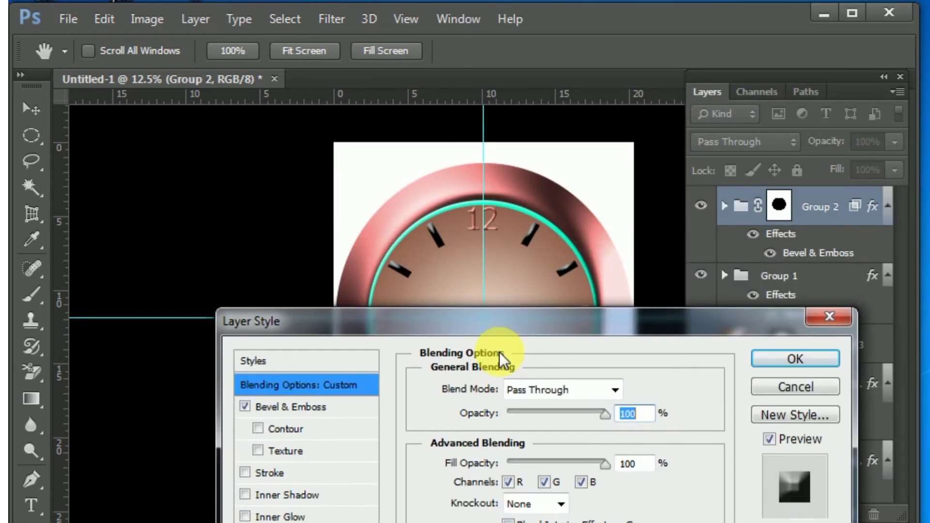
Try different blending channel combinations for Group 2 and keep only the green channel to colour the hour marks magenta
click(580, 482)
click(543, 482)
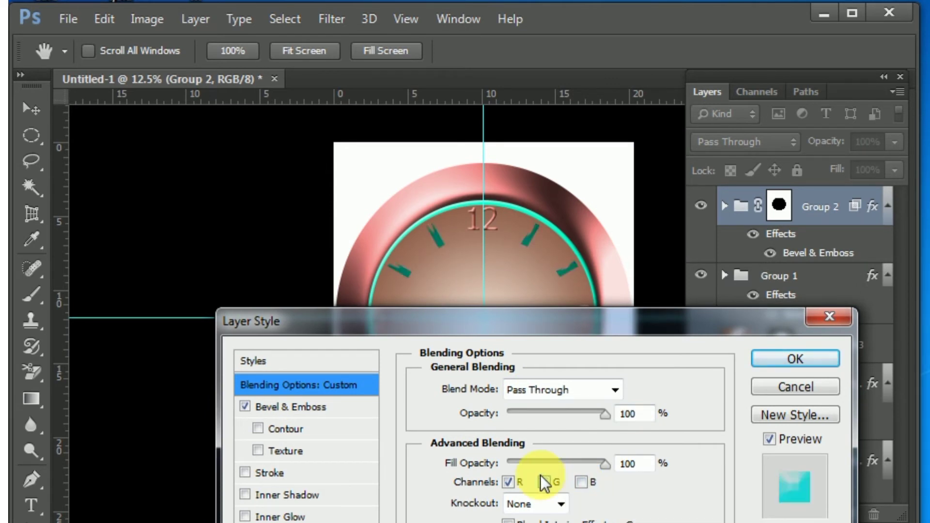
click(509, 481)
click(514, 481)
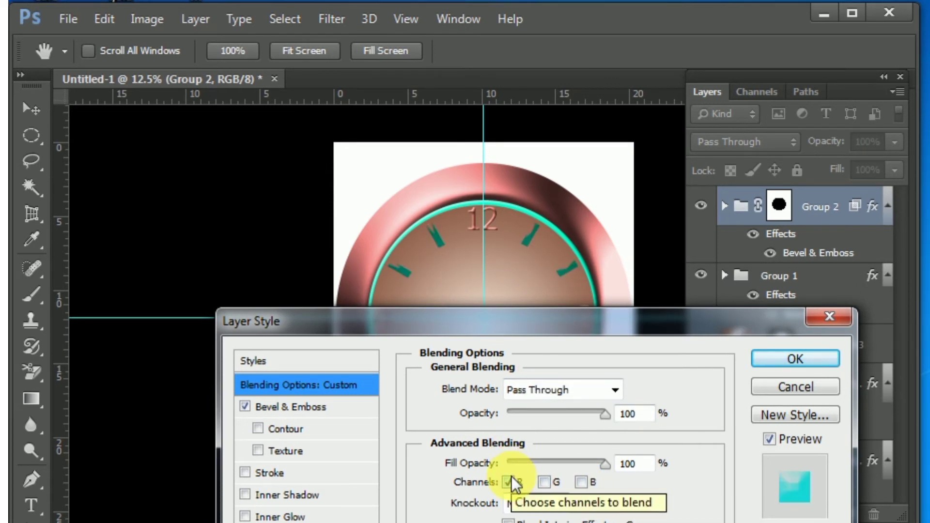
click(514, 482)
click(545, 481)
click(580, 481)
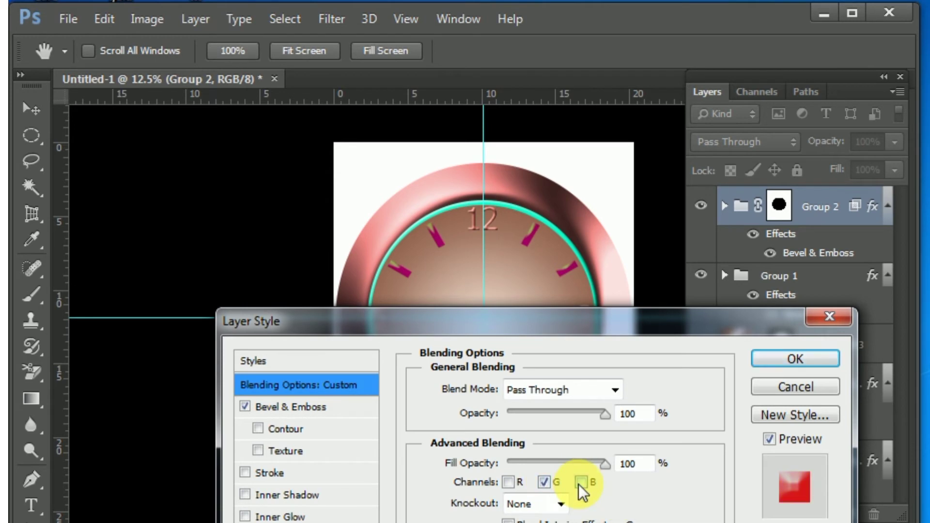
click(508, 481)
key(Return)
drag(495, 522, 511, 412)
click(562, 519)
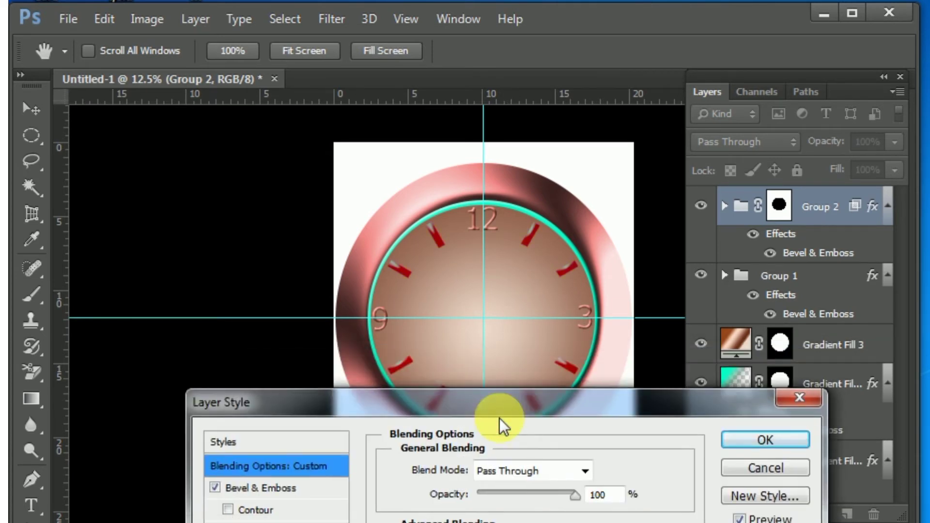
click(482, 522)
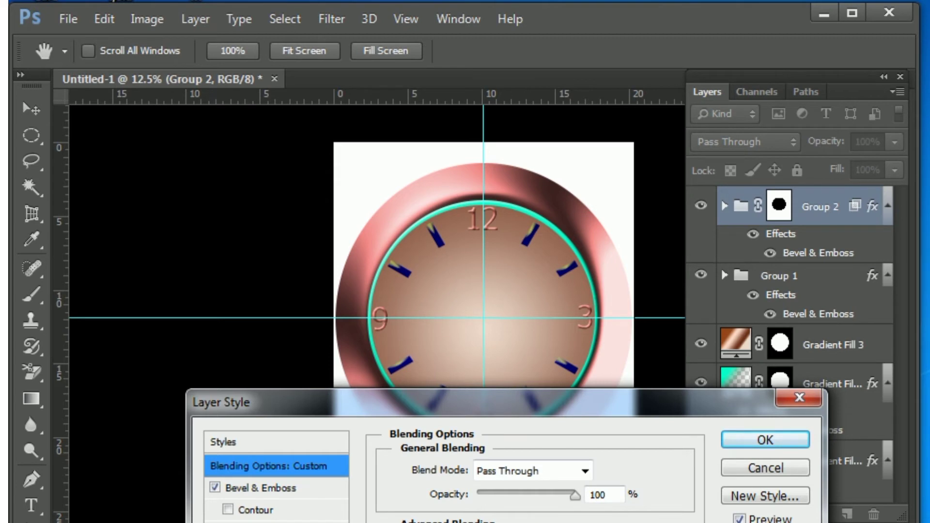
click(768, 441)
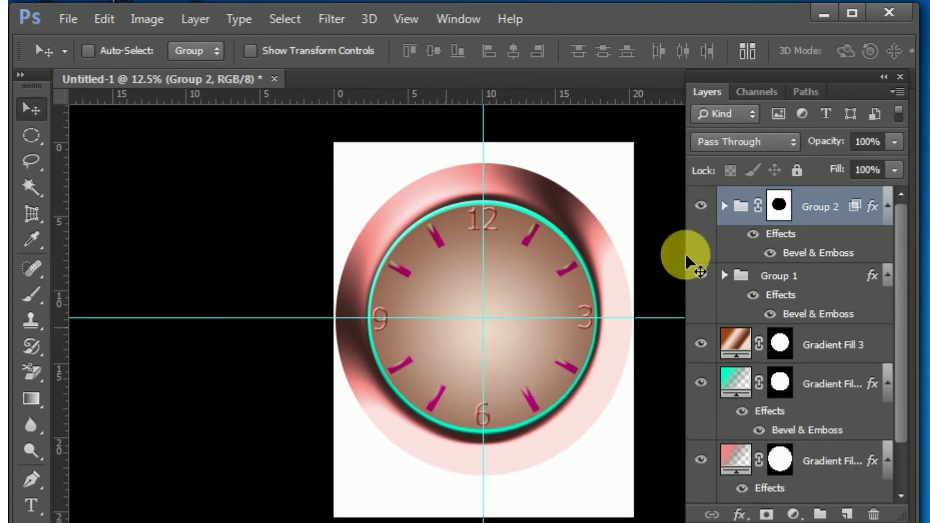
Create a new layer above Group 2 and fill a wide rectangular selection across the clock's upper part with black
click(854, 514)
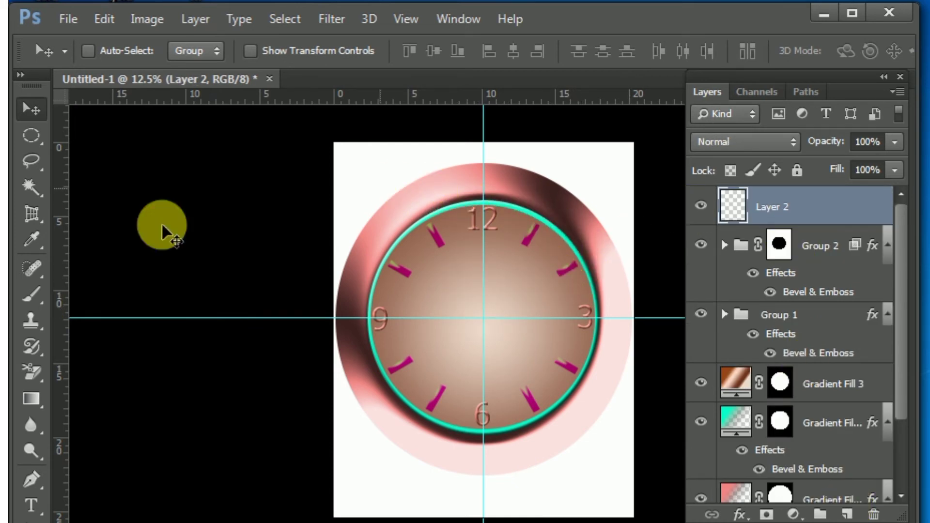
click(31, 135)
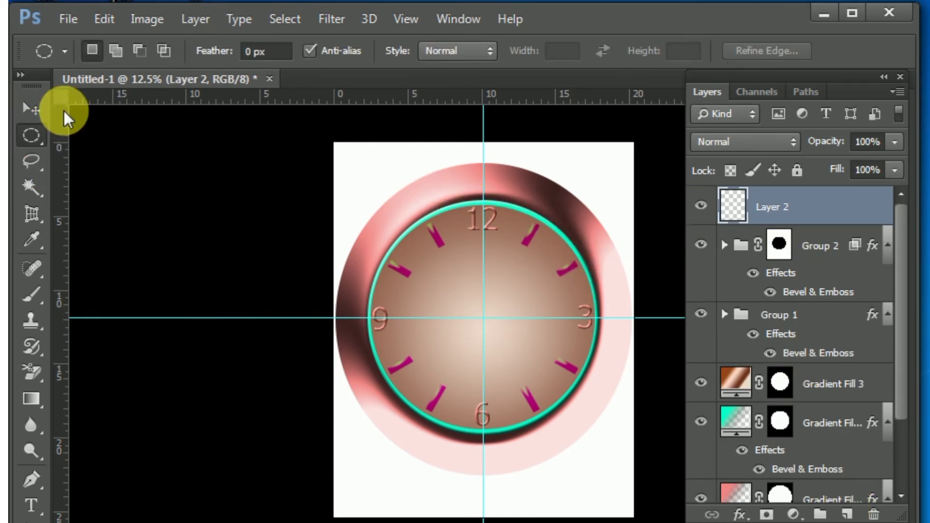
right_click(31, 138)
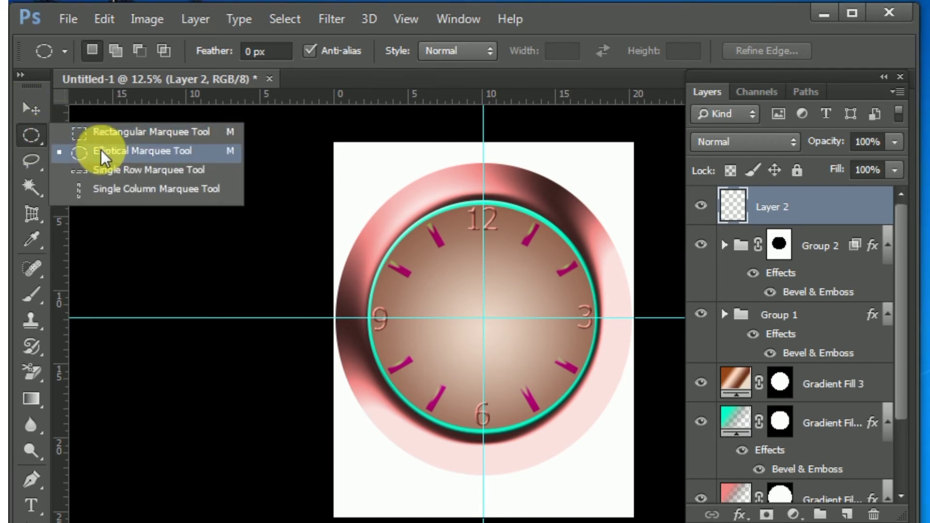
click(104, 132)
drag(342, 163, 626, 233)
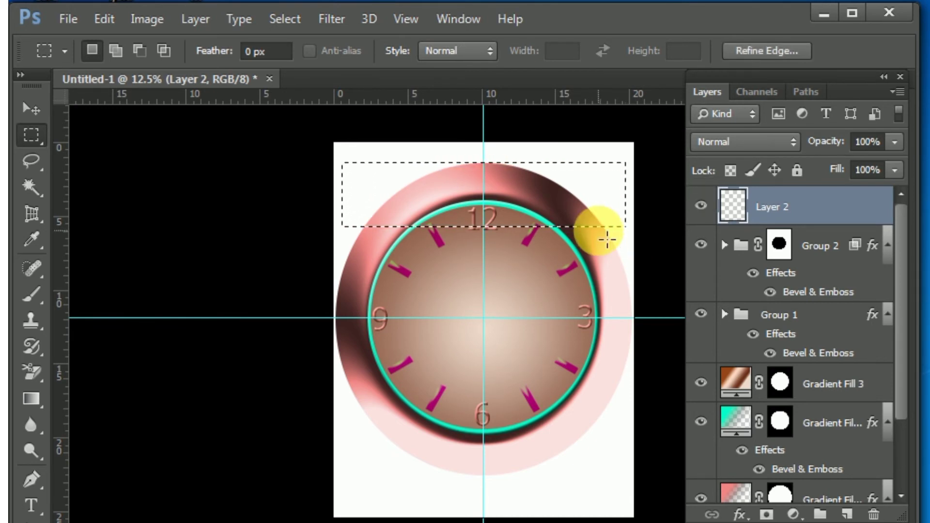
key(alt+BackSpace)
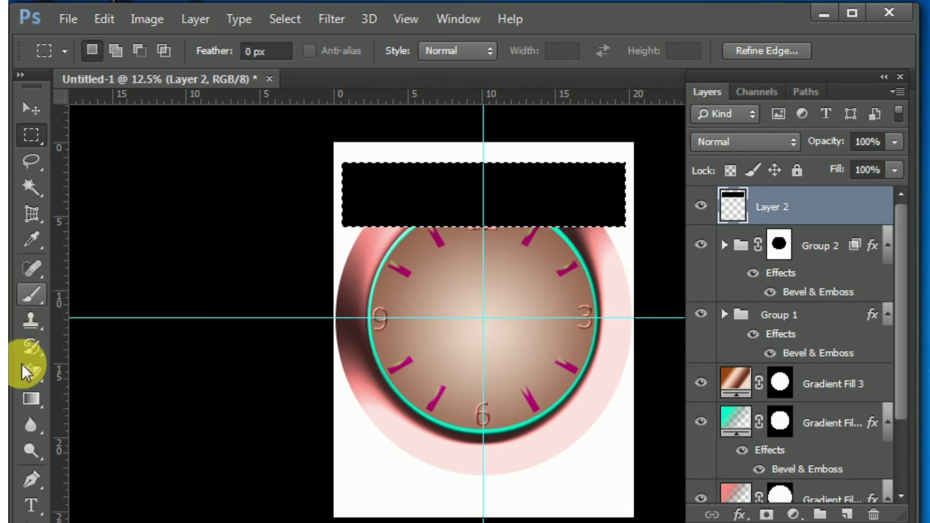
Draw a closed wavy half-hand path along the black rectangle's lower edge with the Pen tool, convert it to a selection and copy it to a new layer
click(32, 479)
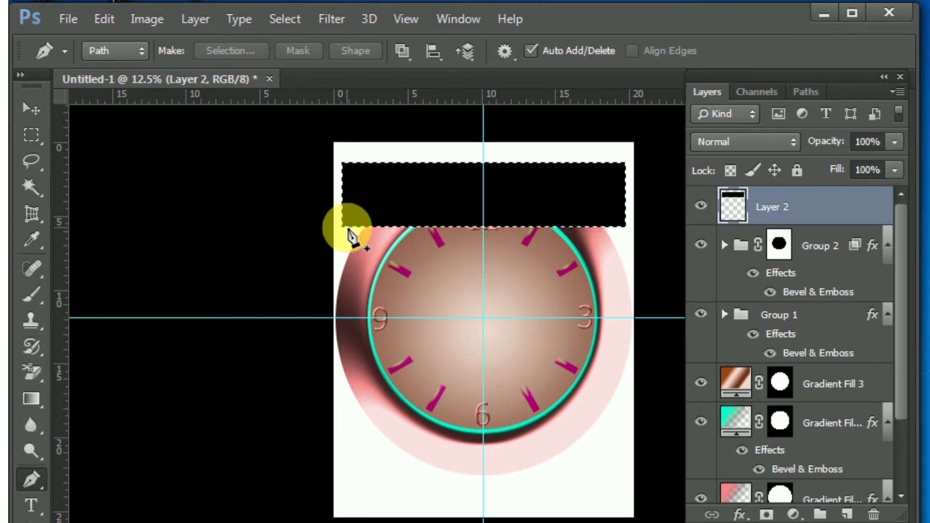
click(347, 228)
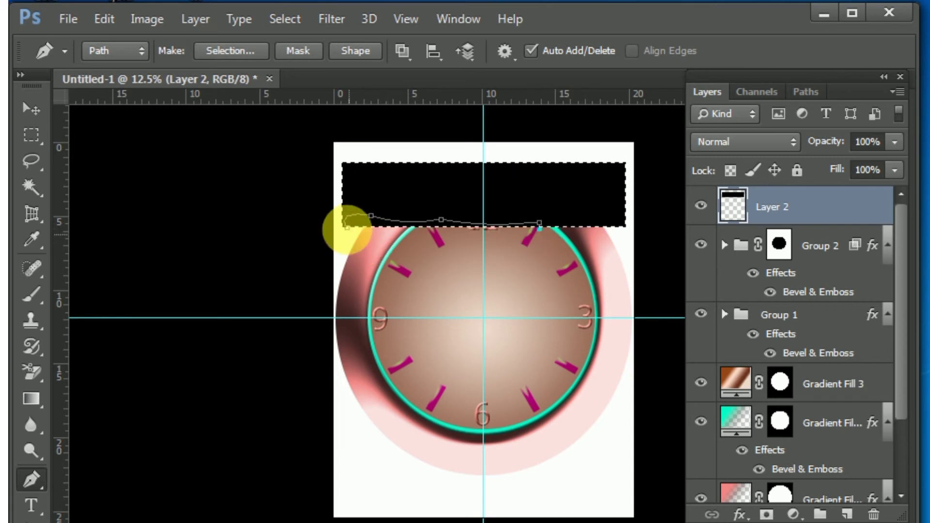
click(347, 230)
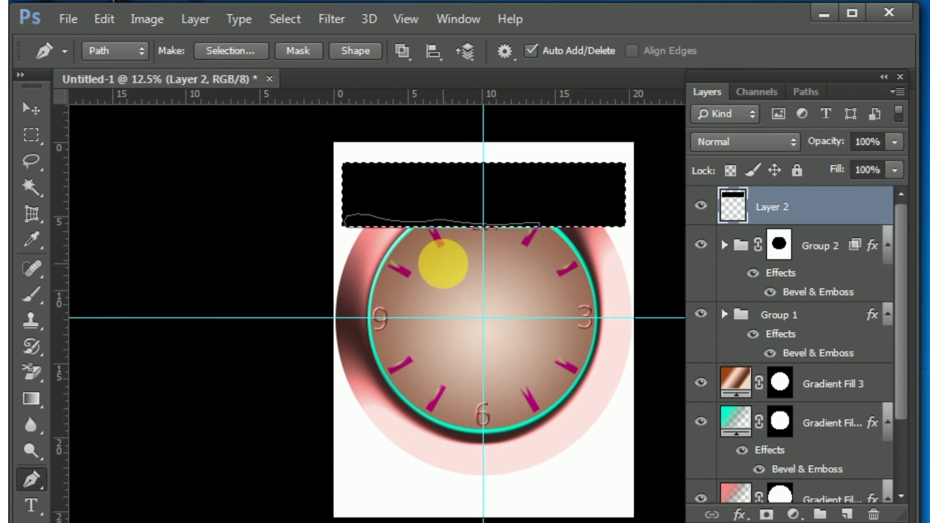
key(ctrl+Return)
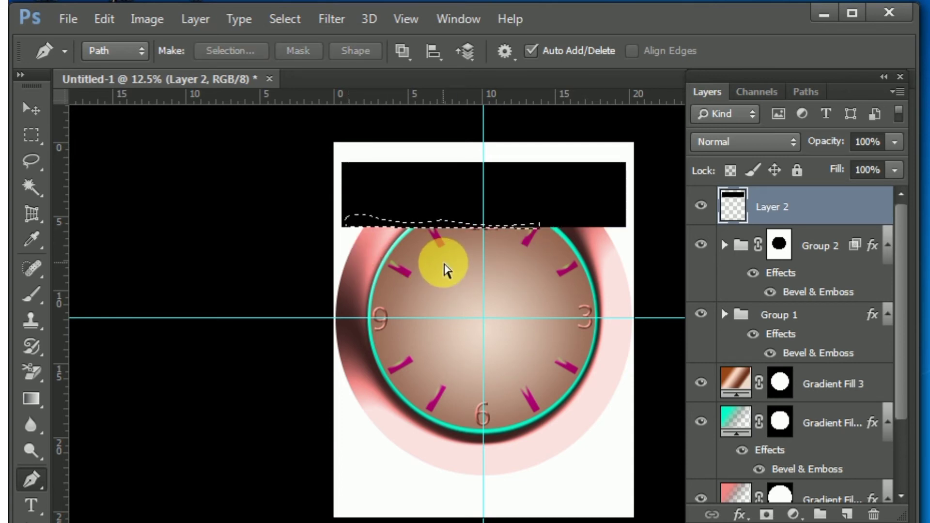
key(ctrl+j)
Delete Layer 2 with the black rectangle, leaving only the cut-out half-hand shape above the clock
right_click(749, 255)
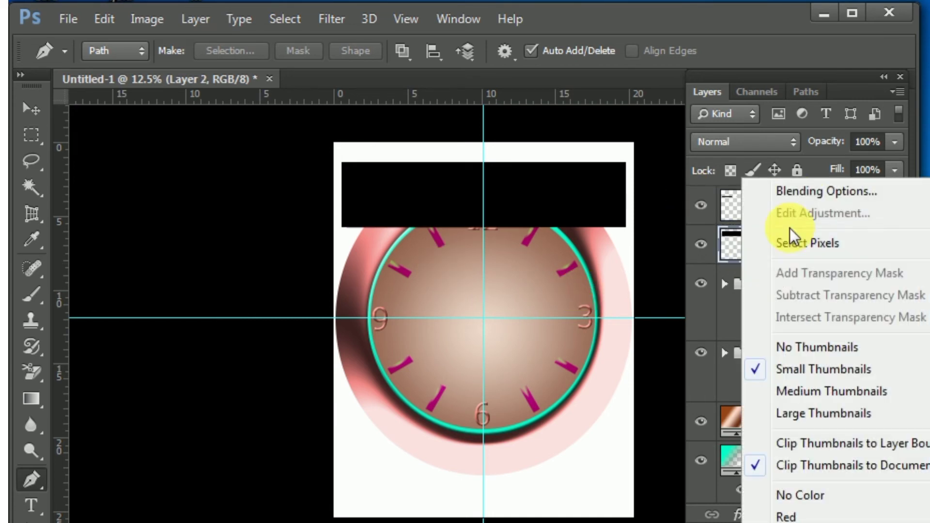
click(746, 250)
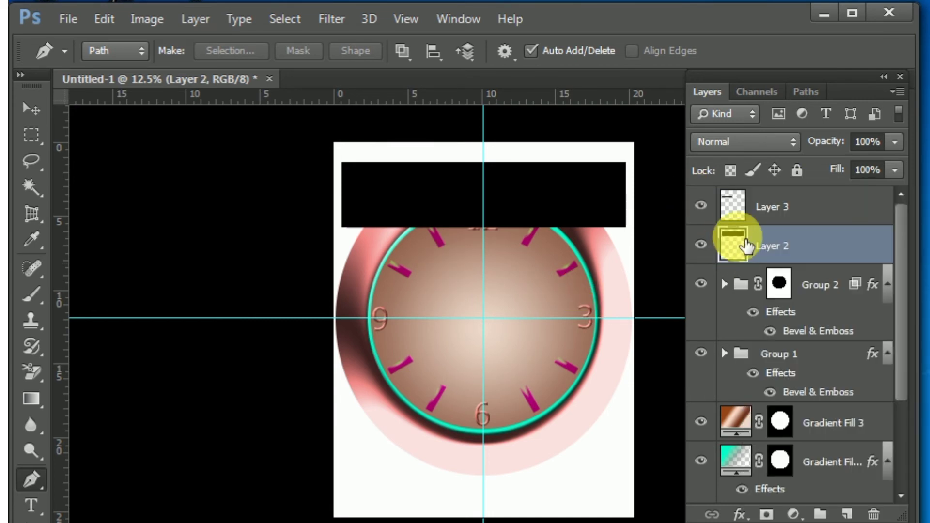
click(700, 245)
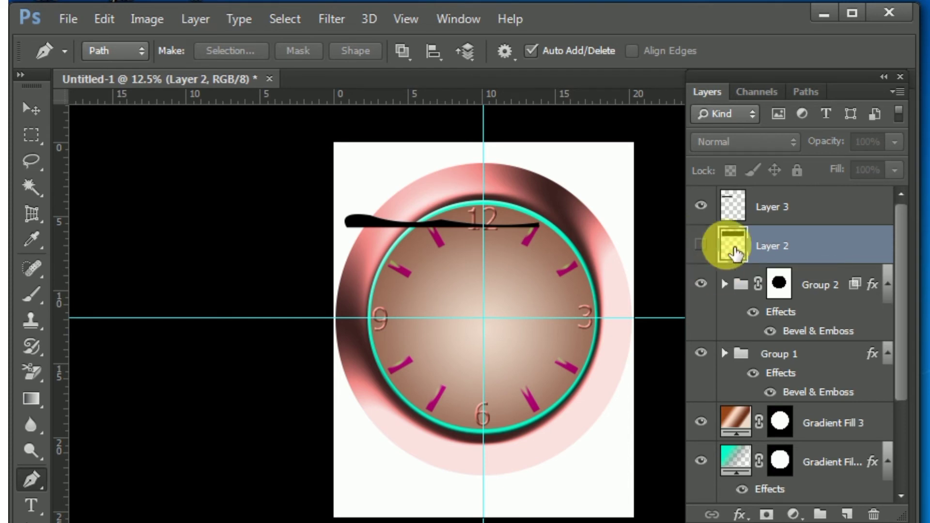
click(700, 245)
drag(756, 253, 874, 513)
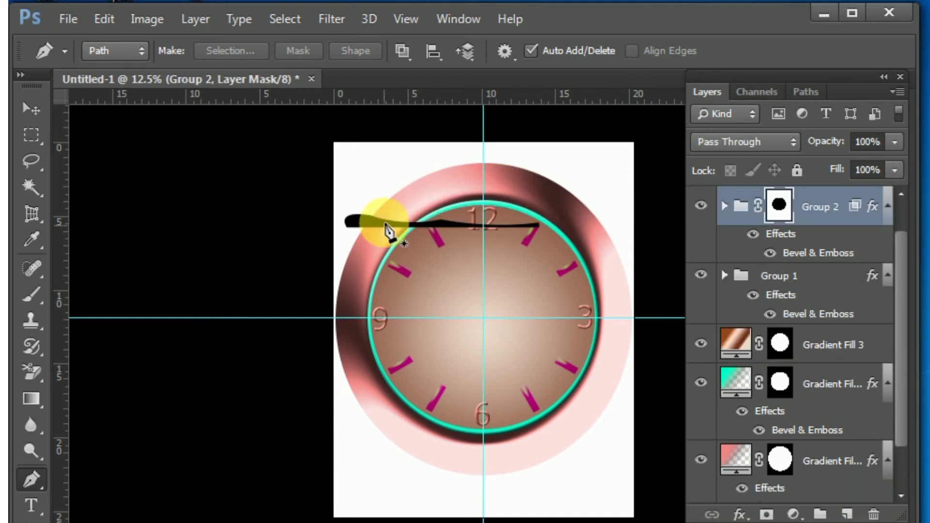
Flip the half-hand shape on Layer 3 vertically
key(ctrl+shift+alt+n)
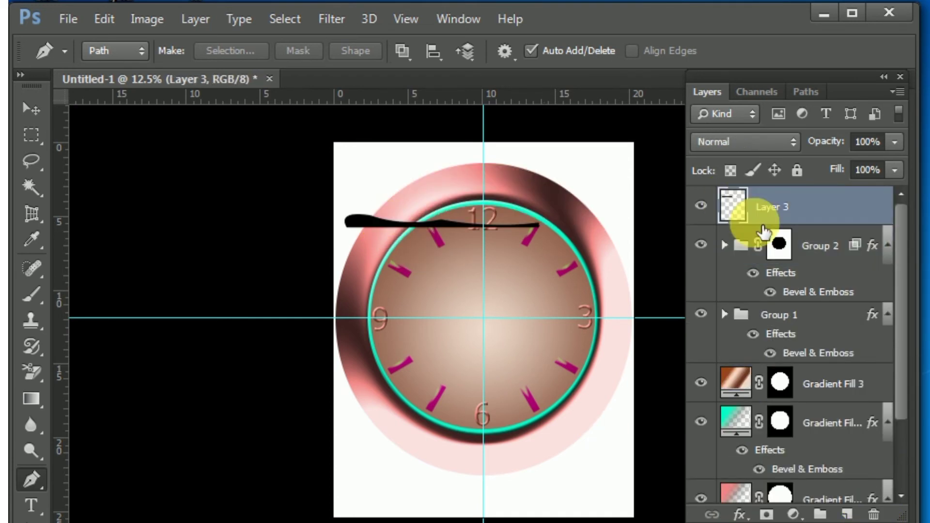
key(ctrl+t)
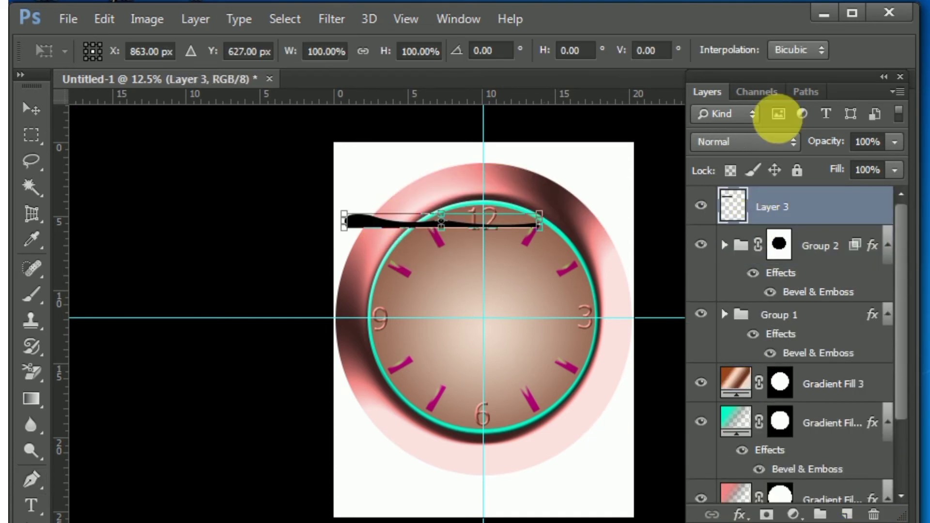
right_click(501, 225)
click(538, 520)
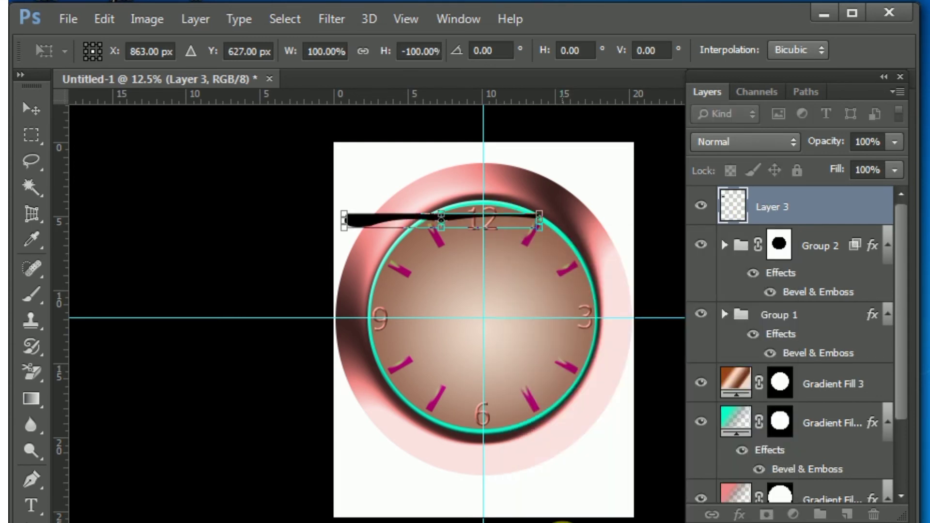
key(Return)
key(p)
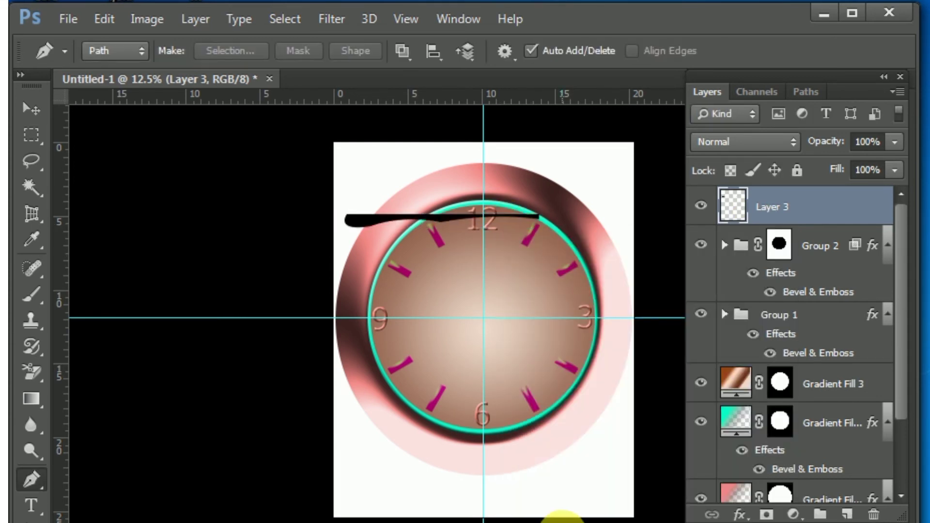
key(ctrl+t)
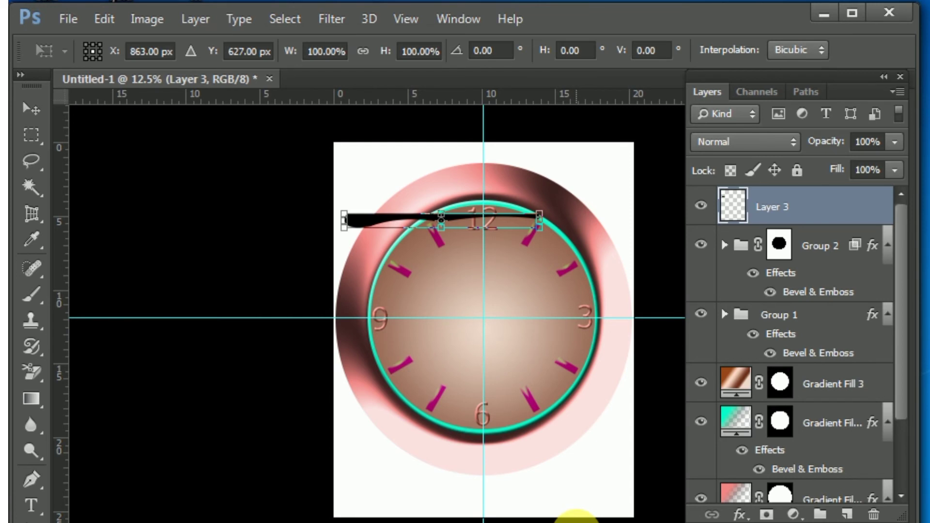
key(Return)
key(p)
Duplicate Layer 3 and flip the copy vertically to make the mirrored other half of the hand
key(ctrl+j)
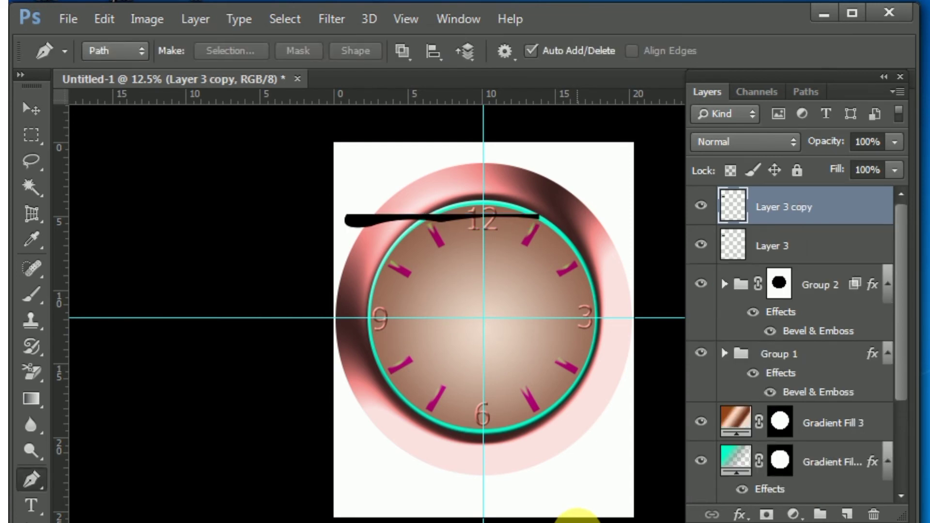
key(ctrl+t)
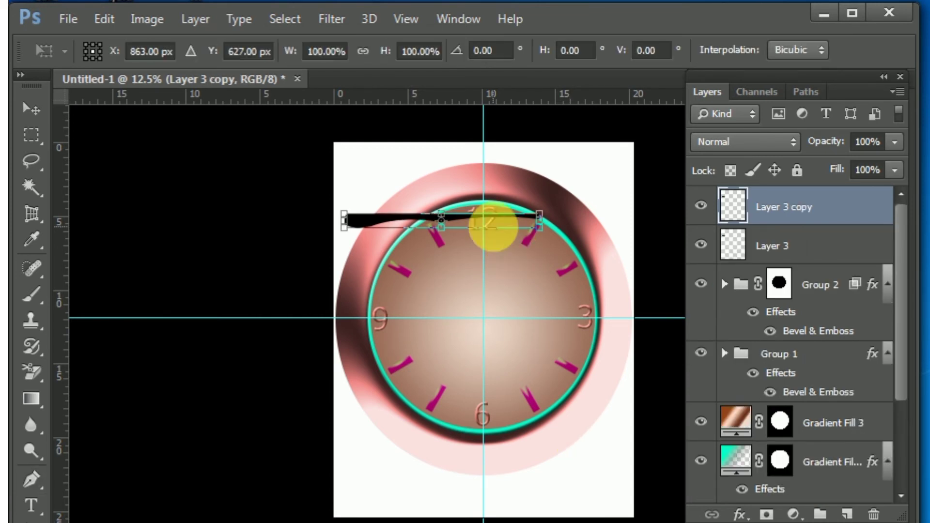
right_click(492, 225)
click(542, 522)
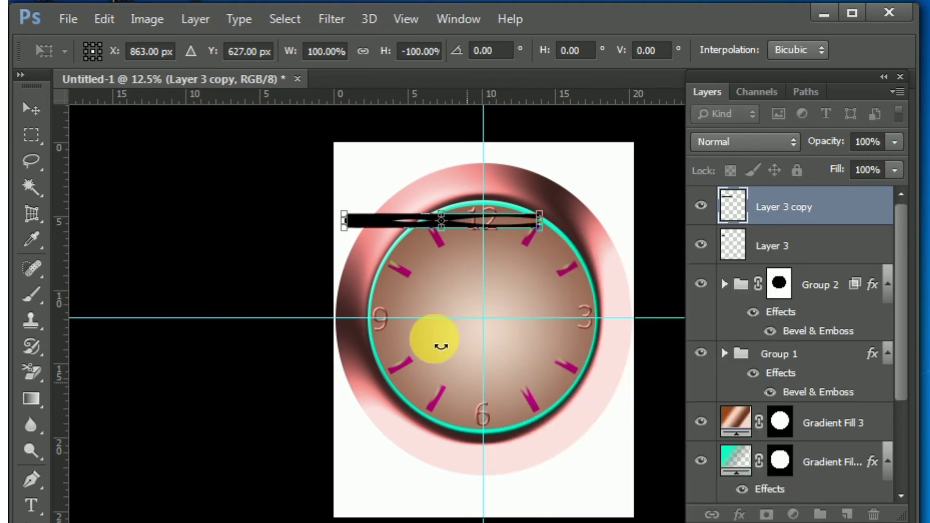
key(Return)
key(p)
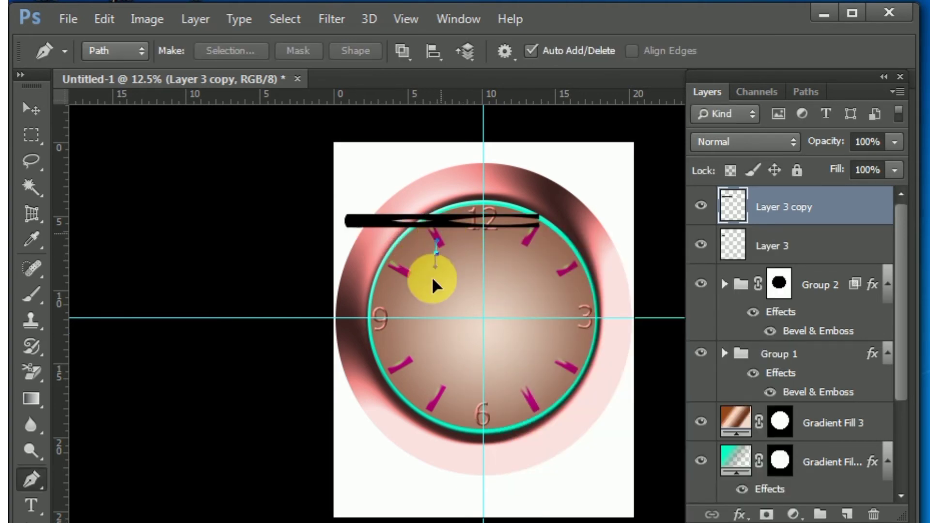
Move the mirrored copy vertically until its straight edge meets the original's, forming one symmetrical clock hand
click(27, 107)
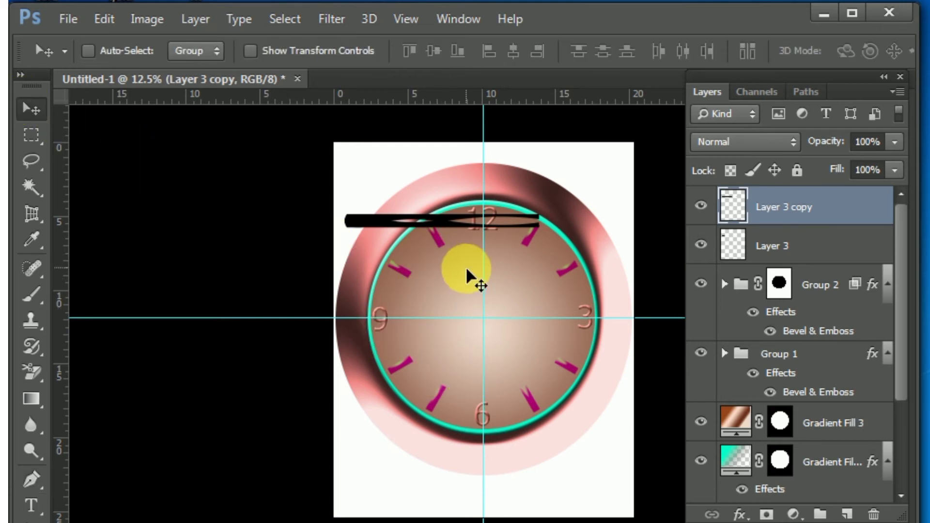
drag(473, 276, 470, 253)
key(shift+Down)
key(shift+Down)
key(shift+Down)
key(shift+Down)
key(shift+Down)
key(shift+Down)
key(shift+Down)
key(shift+Down)
key(shift+Down)
key(shift+Down)
key(shift+Down)
key(shift+Down)
key(shift+Down)
key(shift+Down)
key(shift+Down)
key(shift+Down)
key(shift+Down)
key(shift+Down)
key(shift+Down)
key(shift+Down)
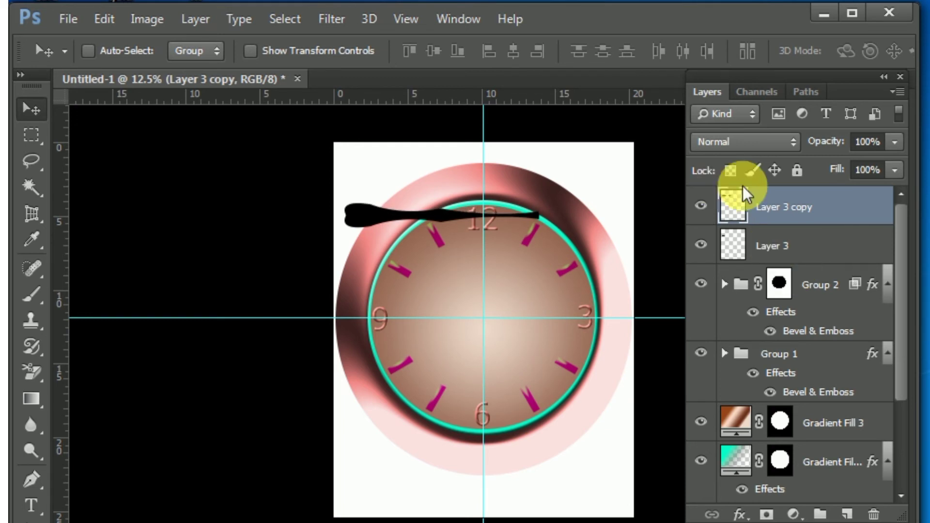
Group Layer 3 and its copy, and move the combined hand down onto the dial
shift+click(811, 253)
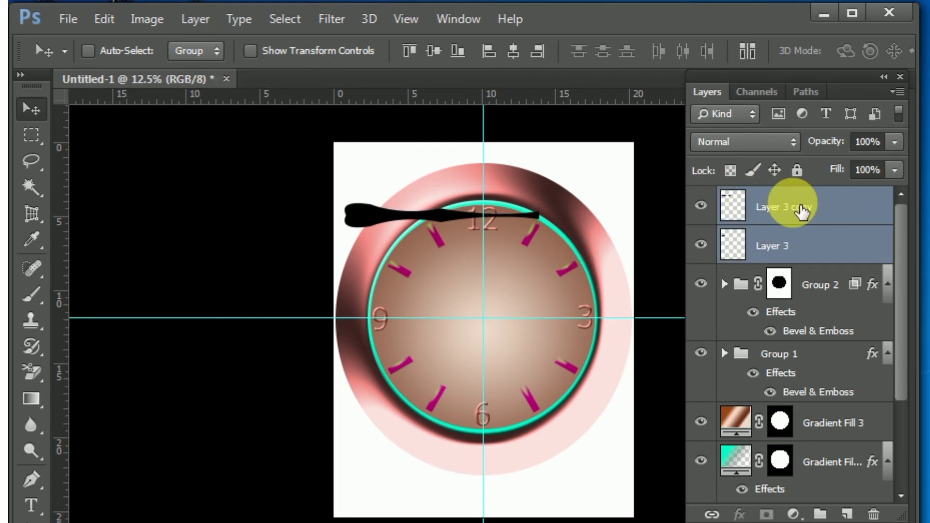
key(ctrl+g)
drag(457, 266, 524, 342)
Scale the hand to about 39.5% width and 88.7% height, and place its wide end at the guides' intersection, pointing at 3
key(ctrl+t)
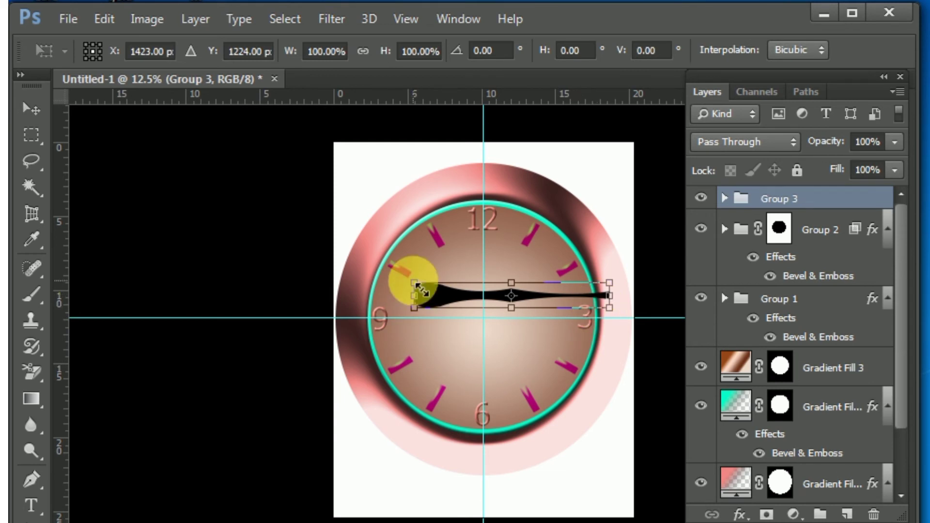
drag(422, 290, 515, 301)
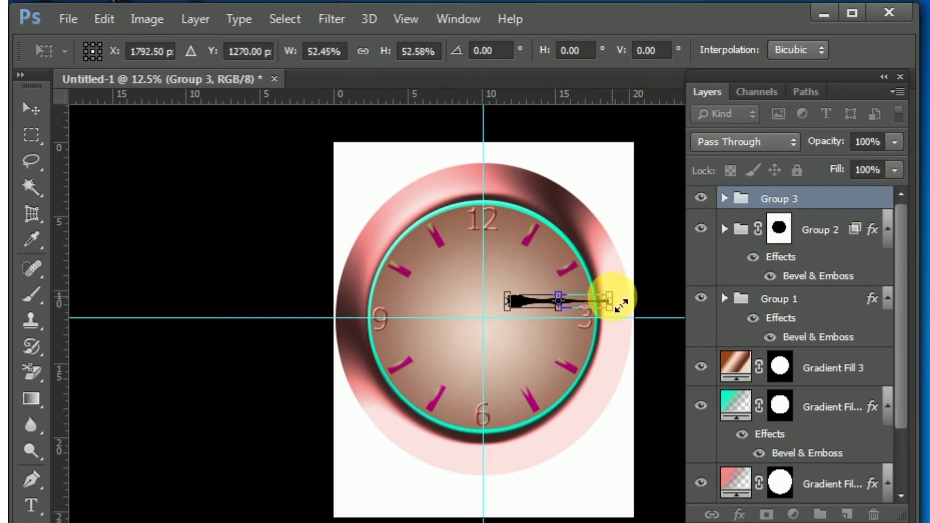
drag(616, 304, 585, 305)
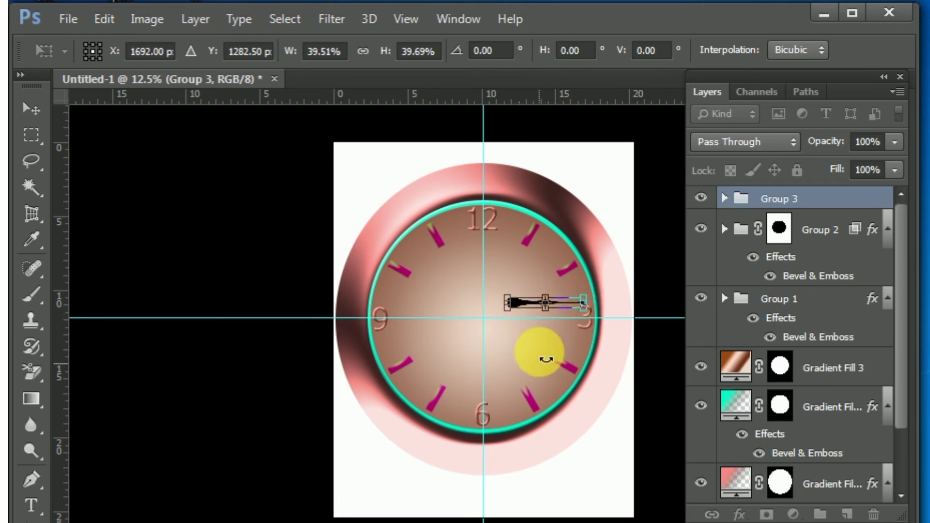
drag(551, 320, 529, 324)
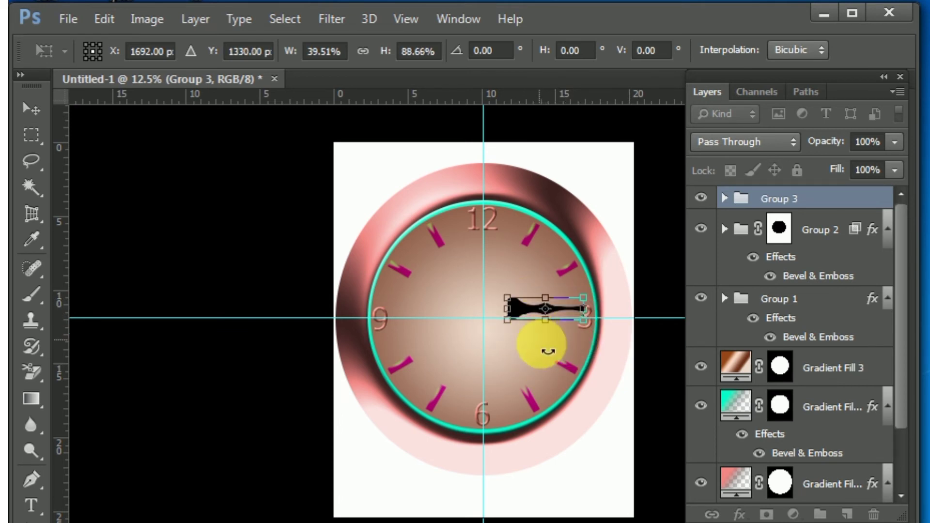
key(Return)
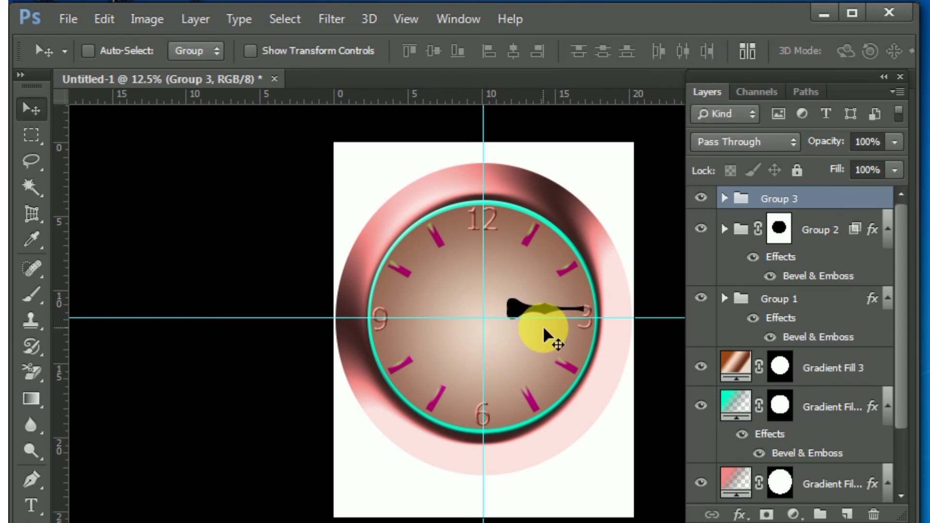
drag(544, 329, 513, 340)
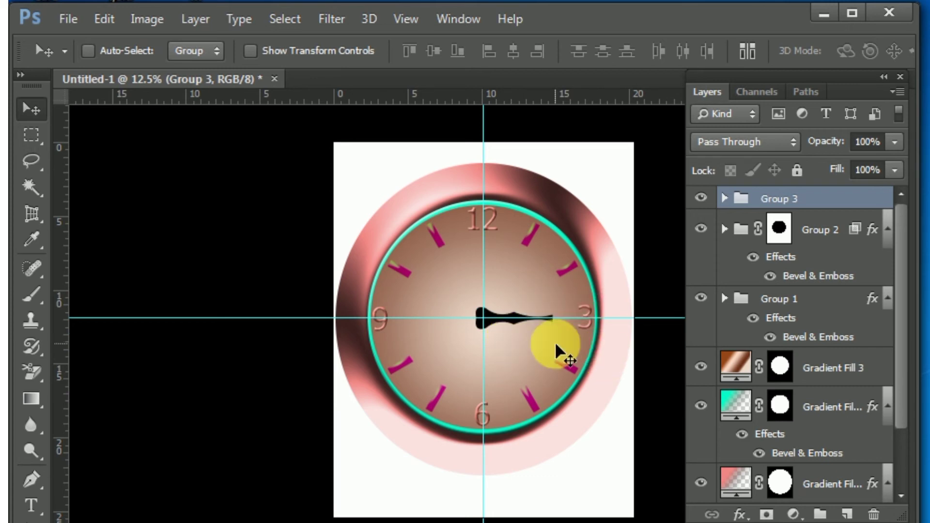
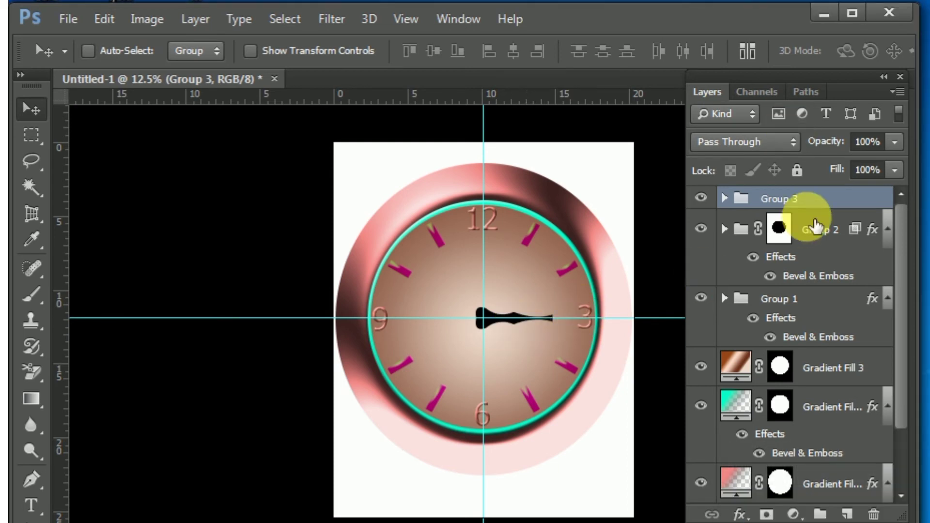
Duplicate Group 3, move the copy's rotation centre to its wide end, and rotate it about -86° towards the 12
key(ctrl+j)
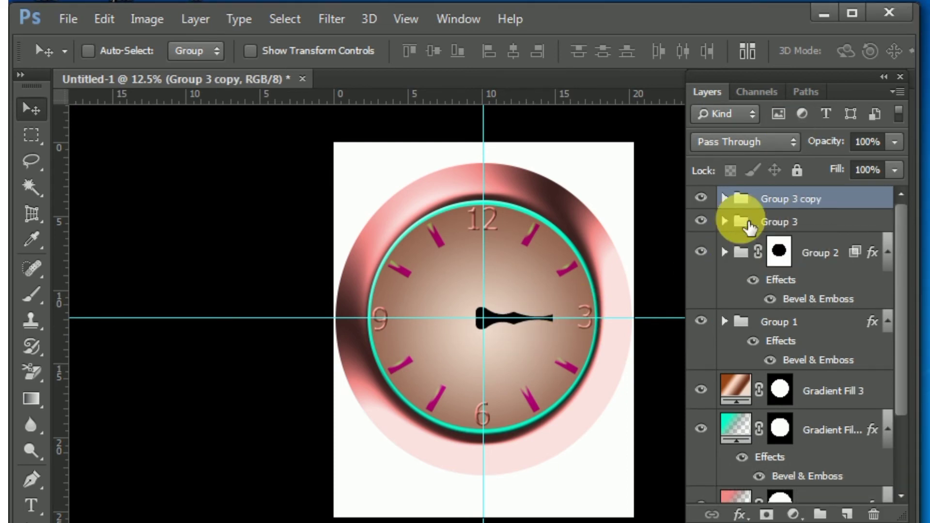
key(ctrl+t)
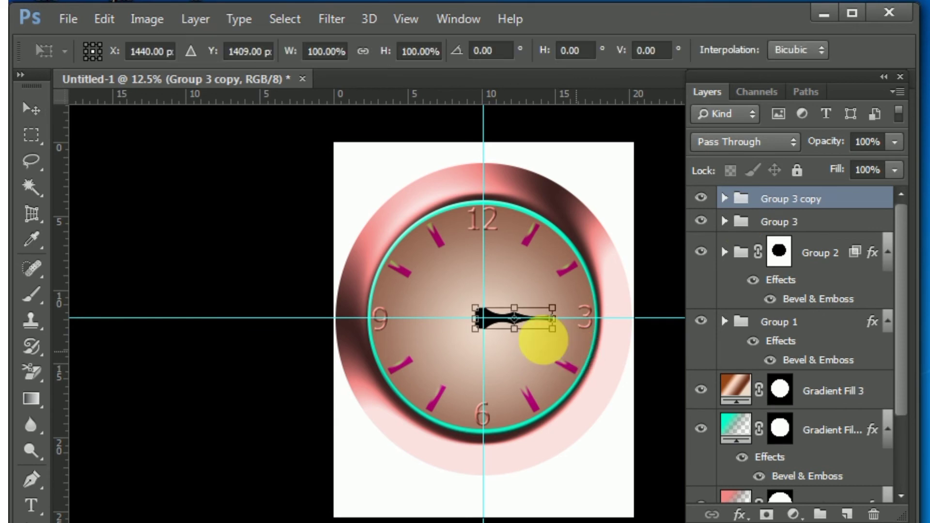
drag(513, 318, 476, 322)
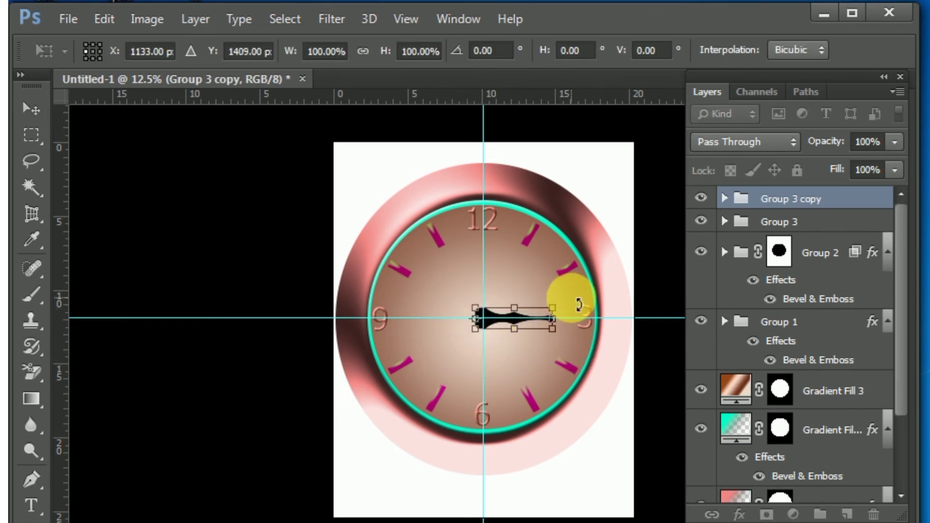
drag(571, 297, 513, 291)
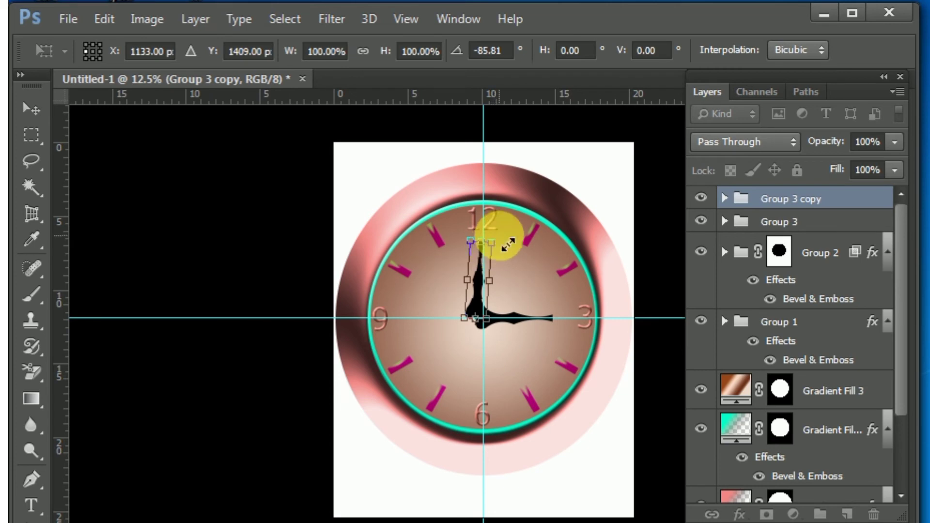
Lengthen, narrow and skew the upright copied hand so that its tip reaches the 12, making it the minute hand
drag(508, 244, 506, 225)
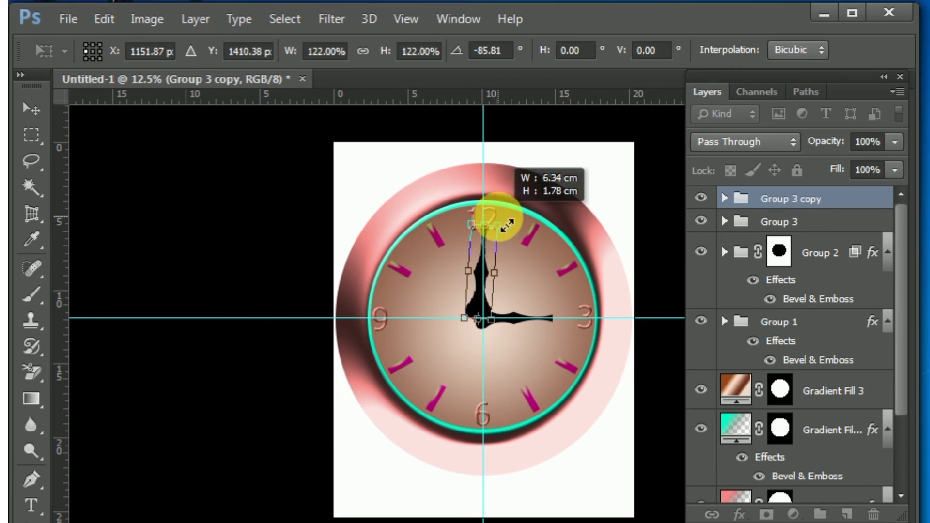
drag(493, 272, 468, 274)
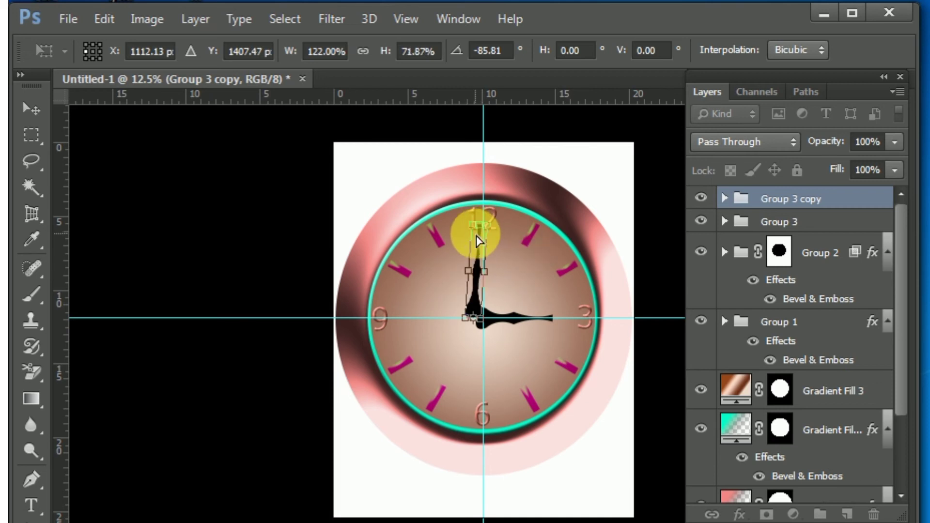
mouse_move(473, 235)
mouse_down()
mouse_move(465, 219)
mouse_move(479, 216)
mouse_move(486, 234)
mouse_move(481, 228)
mouse_up()
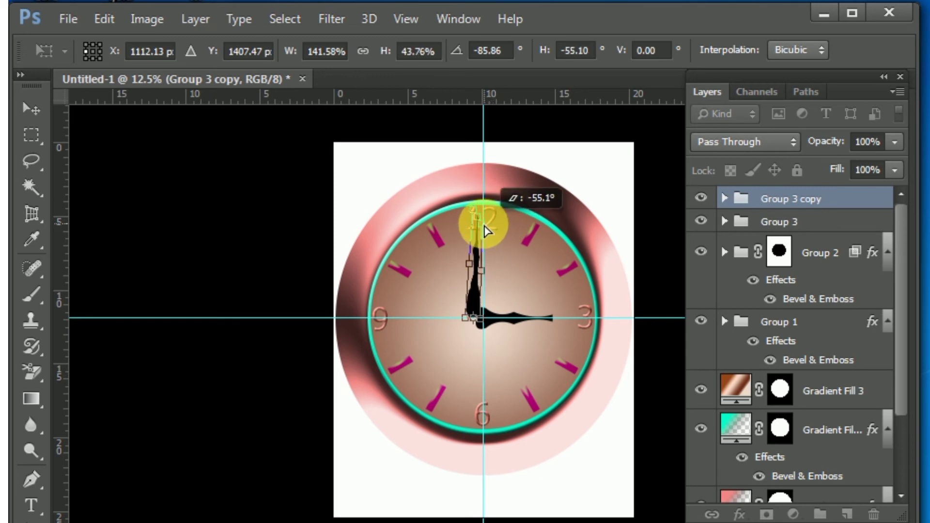
key(Return)
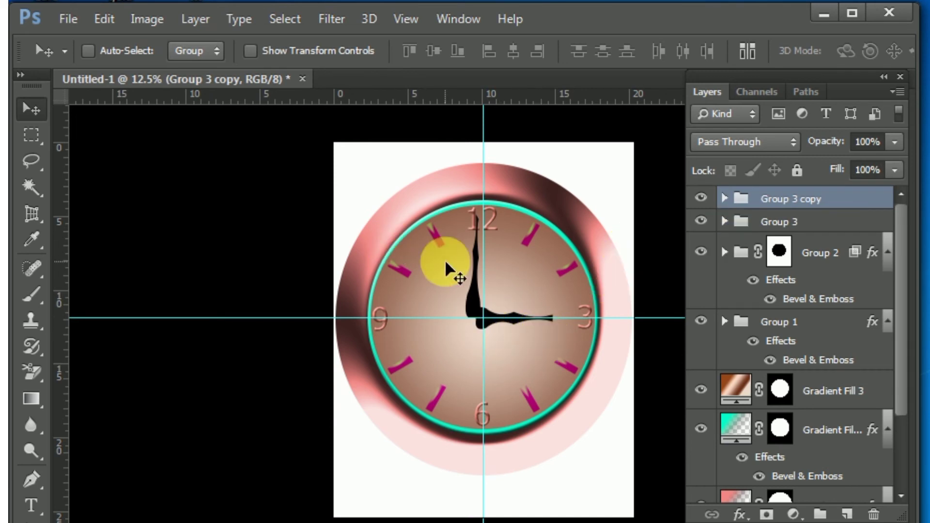
Hide the guides and nudge the upright minute hand until its wide end overlaps the hour hand's wide end at the centre
key(ctrl+;)
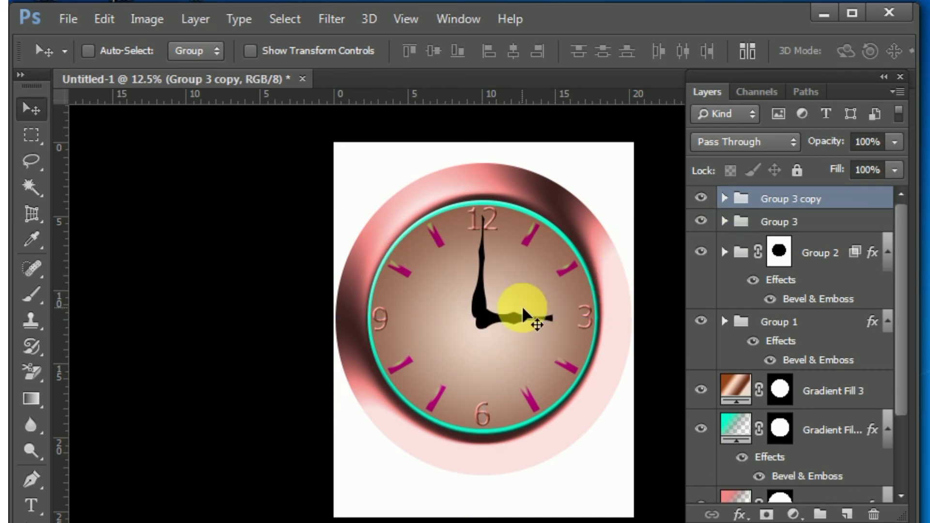
key(shift+Down)
key(shift+Down)
key(shift+Left)
key(shift+Left)
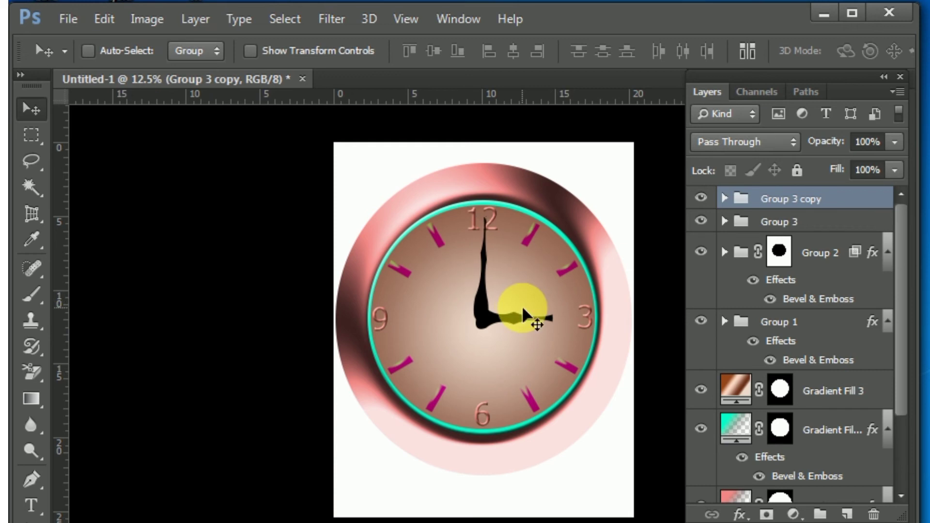
key(shift+Down)
key(shift+Down)
key(shift+Down)
key(shift+Down)
key(shift+Down)
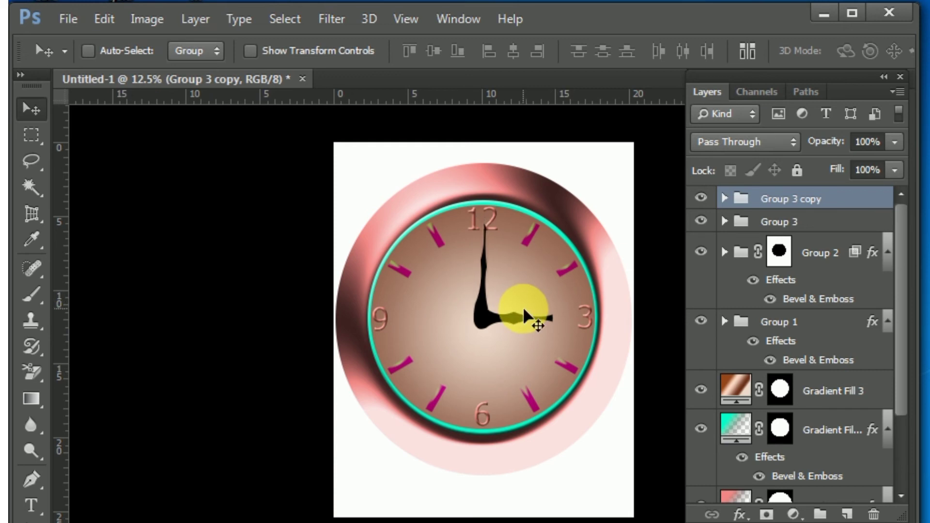
key(shift+Up)
key(shift+Up)
key(shift+Up)
key(shift+Up)
key(shift+Up)
key(shift+Right)
key(shift+Right)
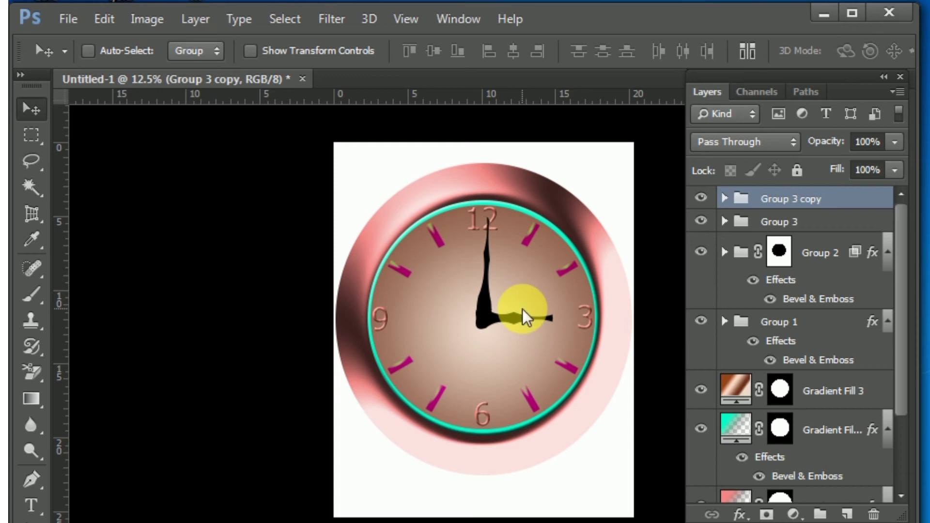
key(shift+Left)
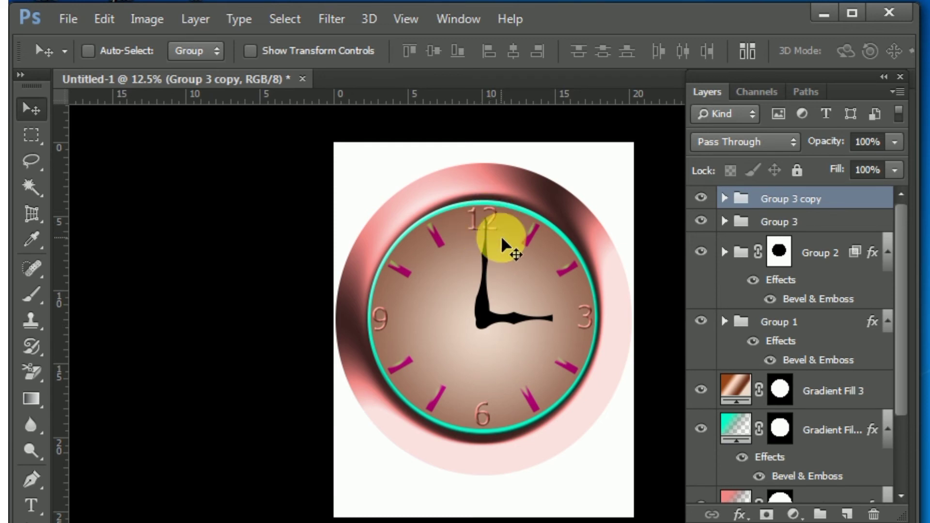
Transform the minute hand about its wide end: scale to about 213% width and 103% height, rotate about -16.8°, and skew about -14.5°
key(ctrl+t)
drag(482, 266, 481, 323)
mouse_move(474, 217)
mouse_down()
mouse_move(480, 226)
mouse_move(486, 220)
mouse_move(463, 221)
mouse_move(473, 215)
mouse_up()
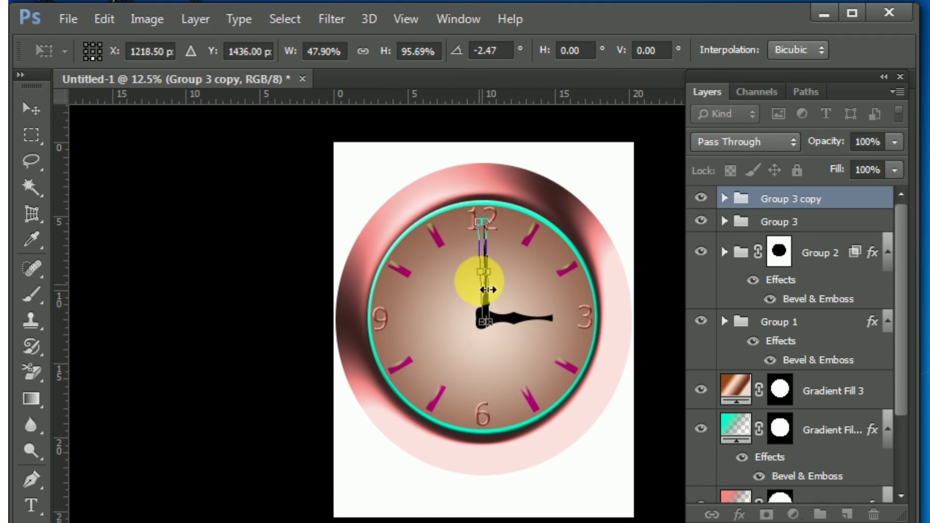
drag(467, 270, 475, 290)
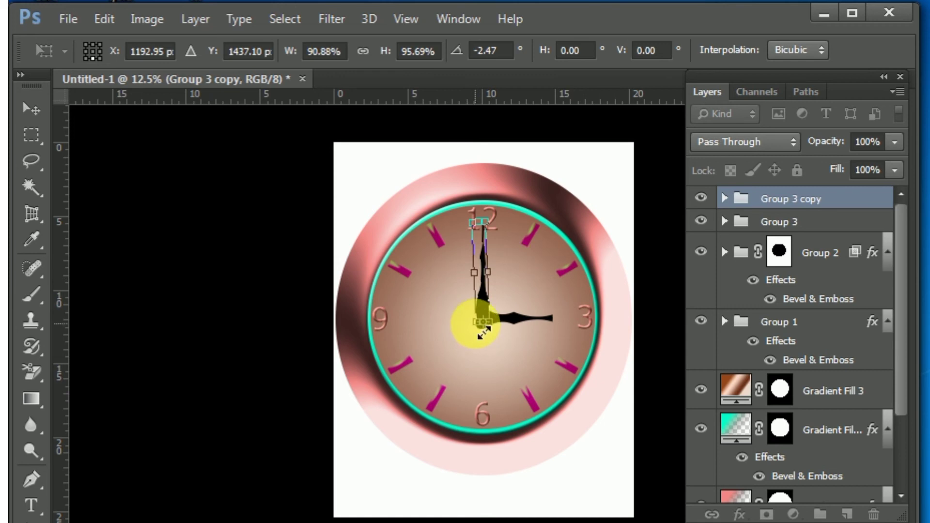
drag(477, 330, 485, 320)
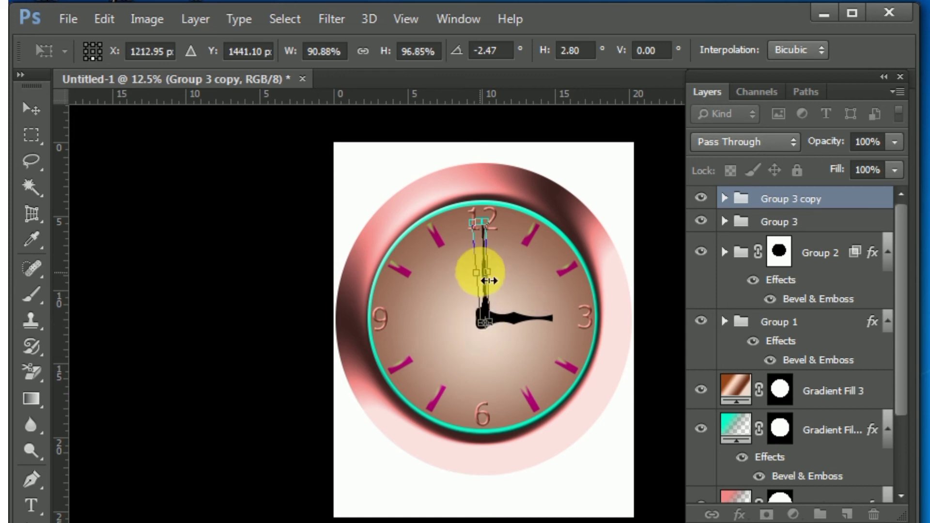
drag(488, 281, 554, 288)
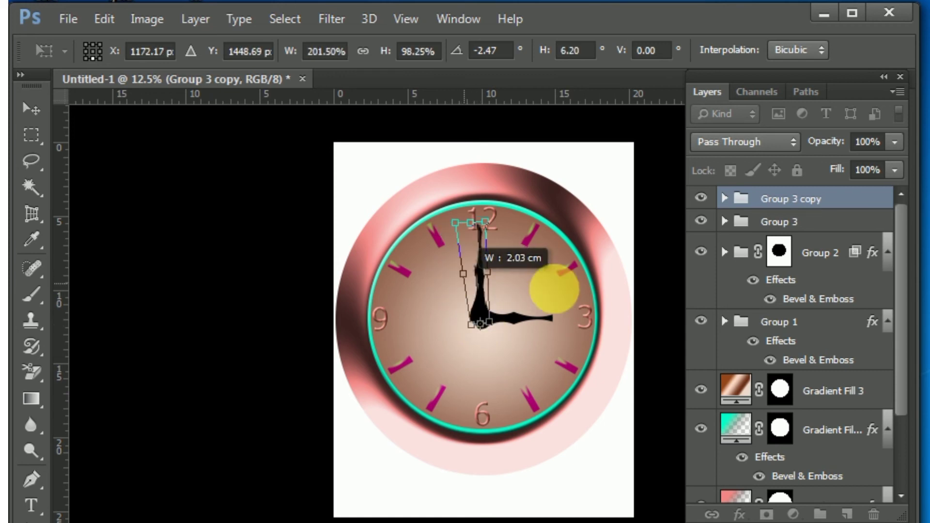
drag(469, 222, 488, 210)
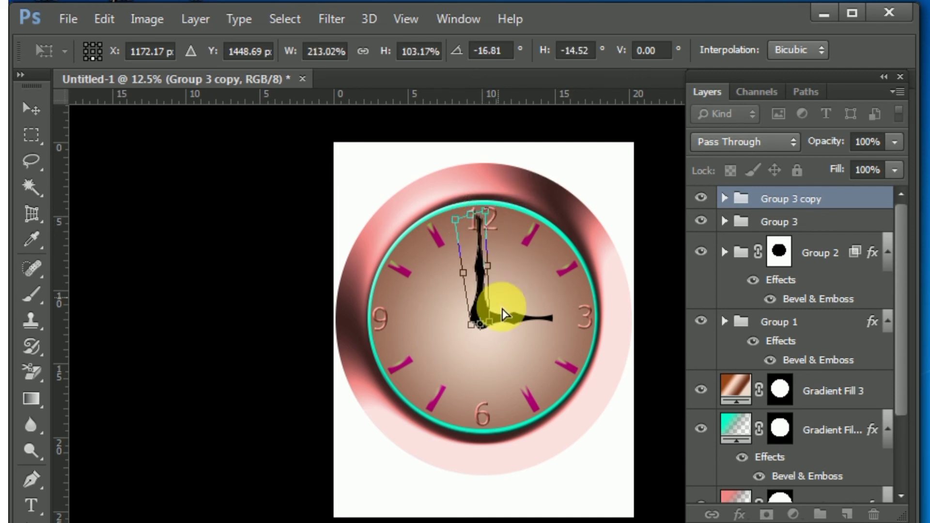
key(Return)
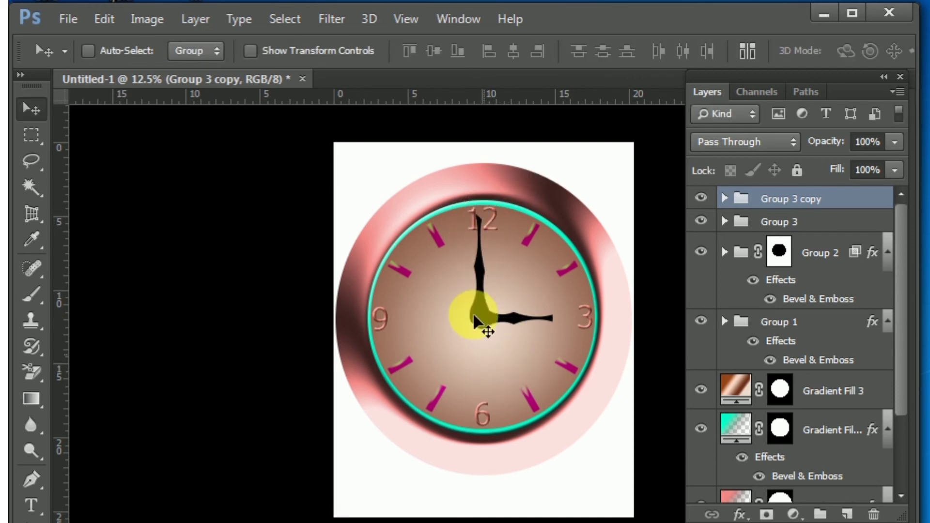
Duplicate the minute hand, narrow the copy to about 32% width, and rotate it about -124° around its wide end towards the 8 o'clock mark
key(ctrl+j)
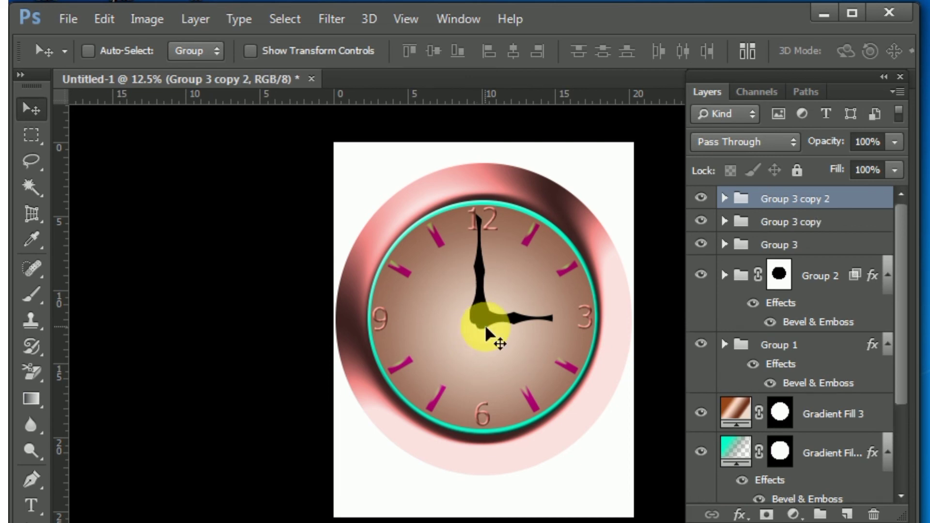
key(ctrl+t)
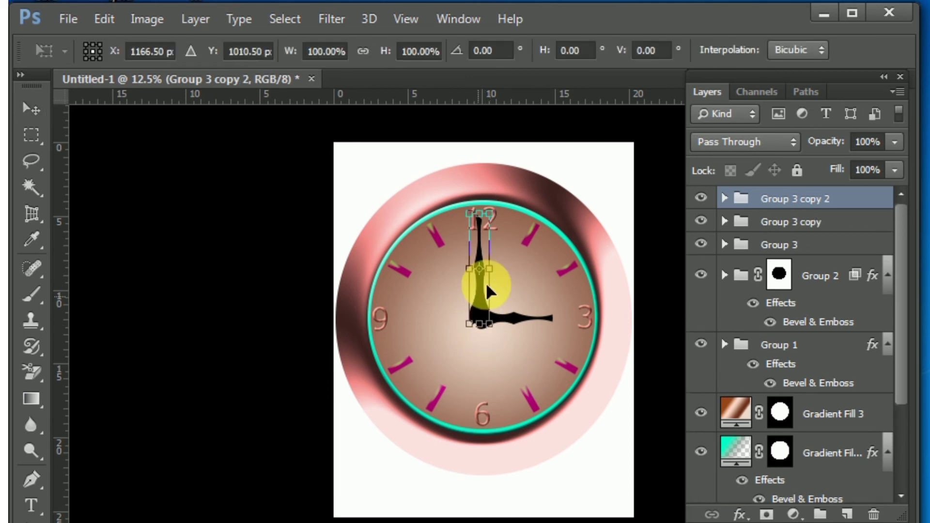
drag(481, 268, 479, 323)
drag(472, 212, 435, 353)
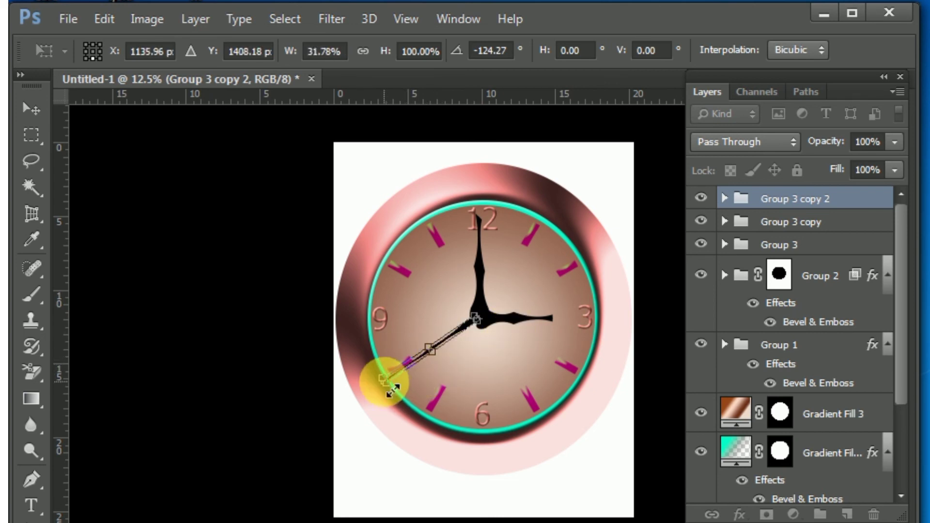
drag(393, 390, 401, 376)
key(Return)
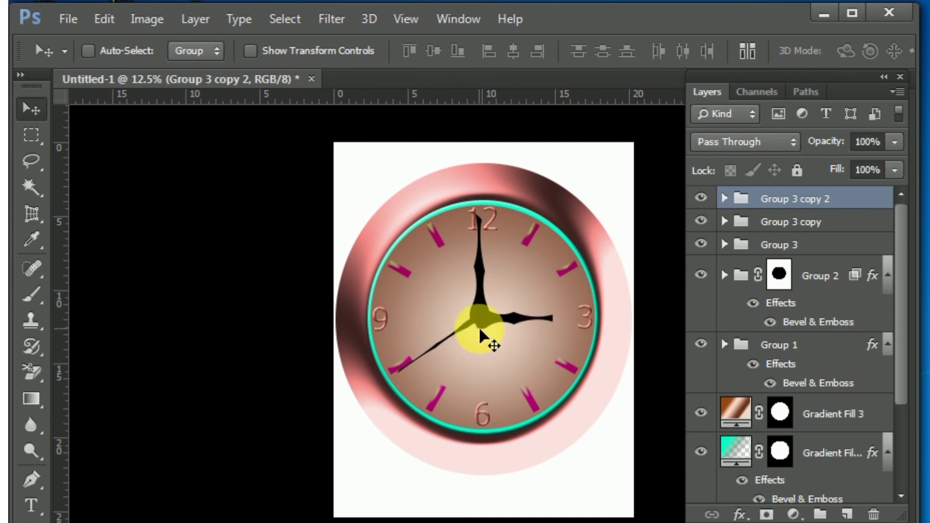
Move the thin second hand slightly so that its inner end meets the other hands at the dial's centre
key(ctrl+t)
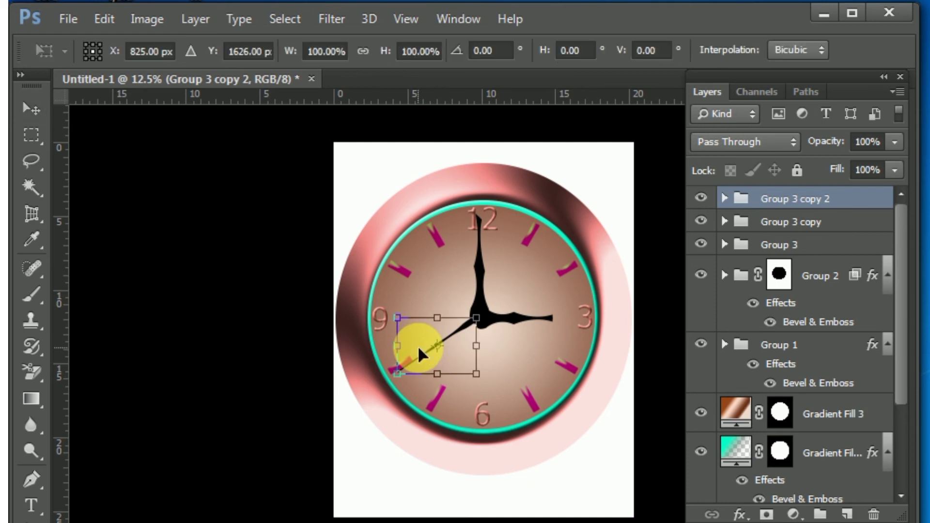
drag(459, 367, 461, 367)
key(Return)
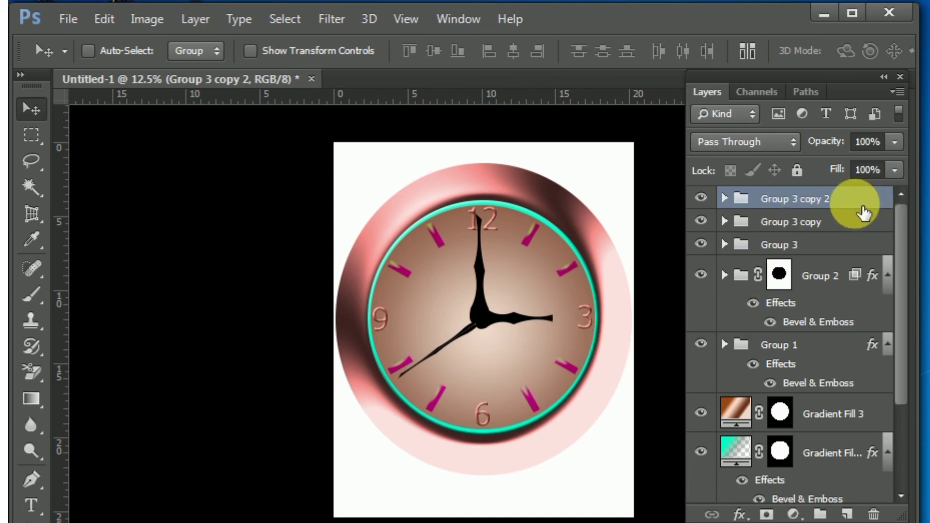
Add a Bevel & Emboss effect to the second hand's group, with the shadow colour set to dark red #a00400
right_click(870, 202)
click(905, 131)
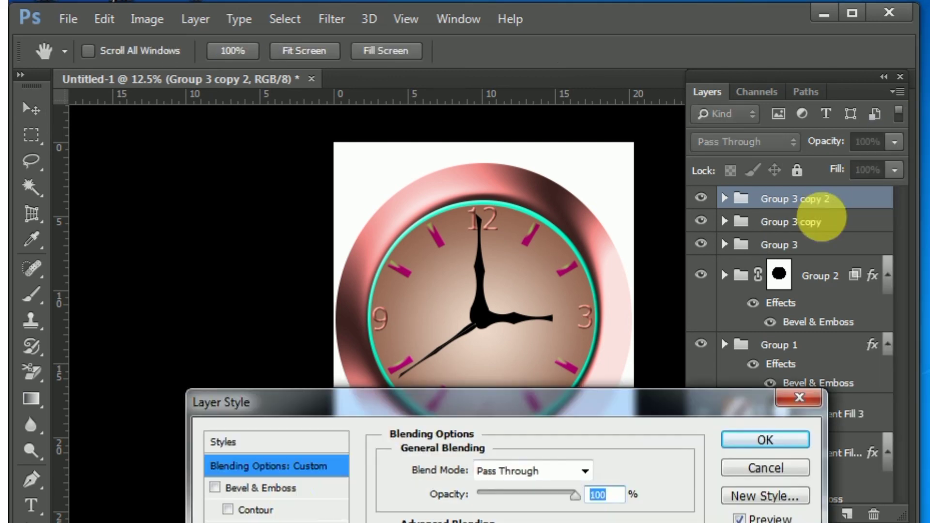
click(270, 488)
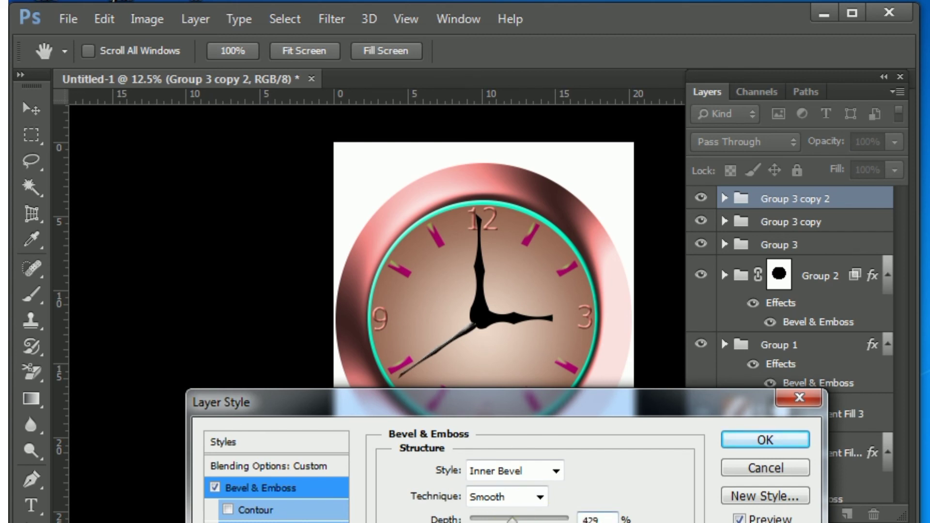
drag(585, 403, 603, 155)
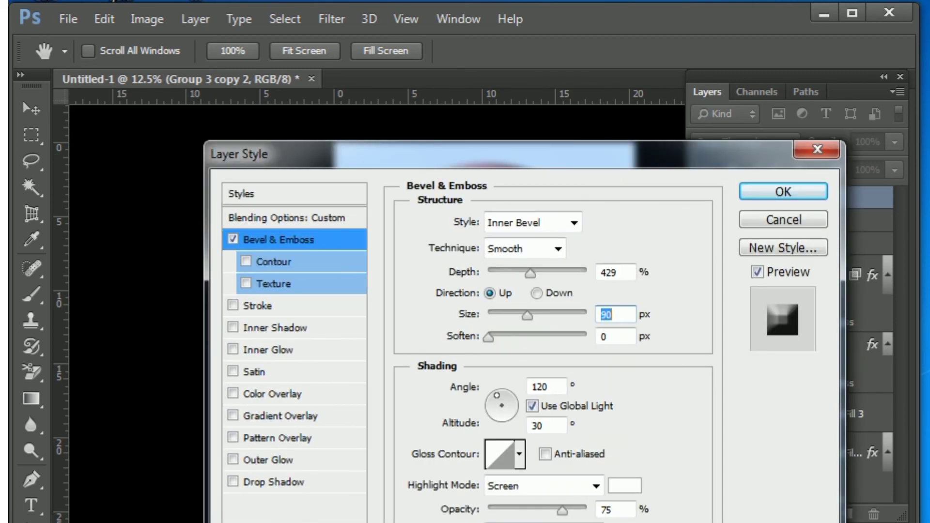
click(625, 522)
click(326, 392)
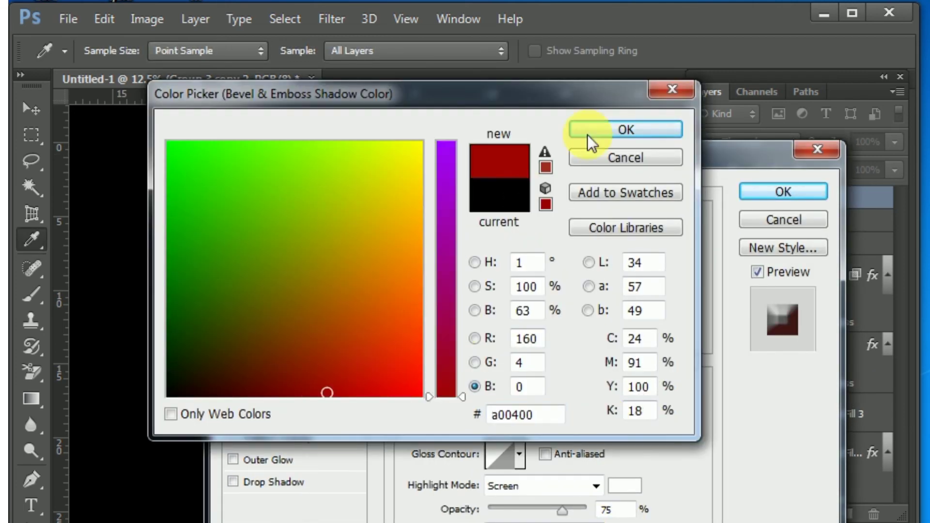
click(590, 133)
drag(576, 150, 596, 218)
drag(640, 112, 848, 34)
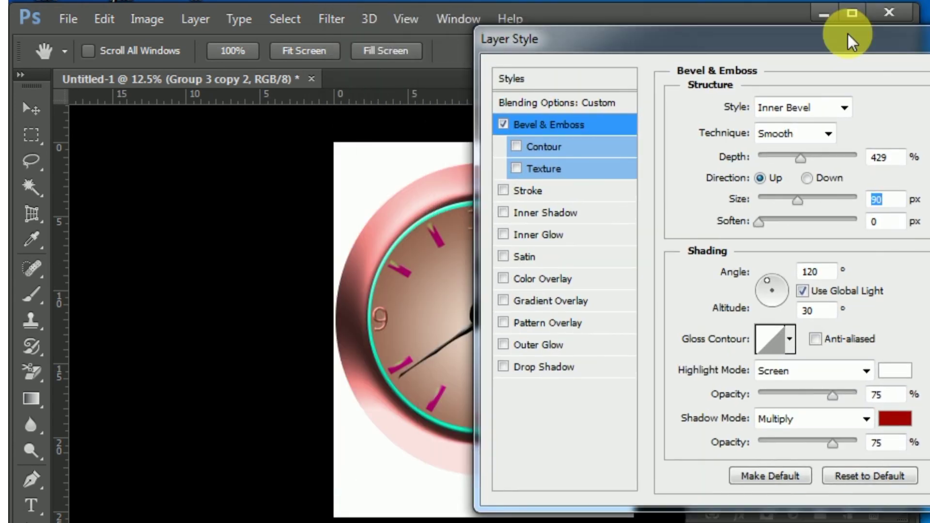
Try Lighter Color as the bevel's shadow mode, then choose Color Burn and apply the layer style
click(851, 420)
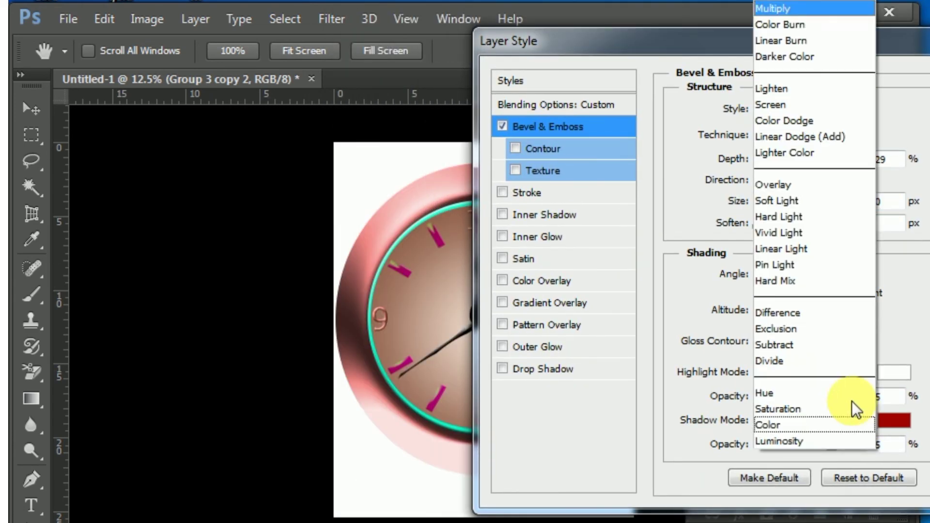
click(780, 153)
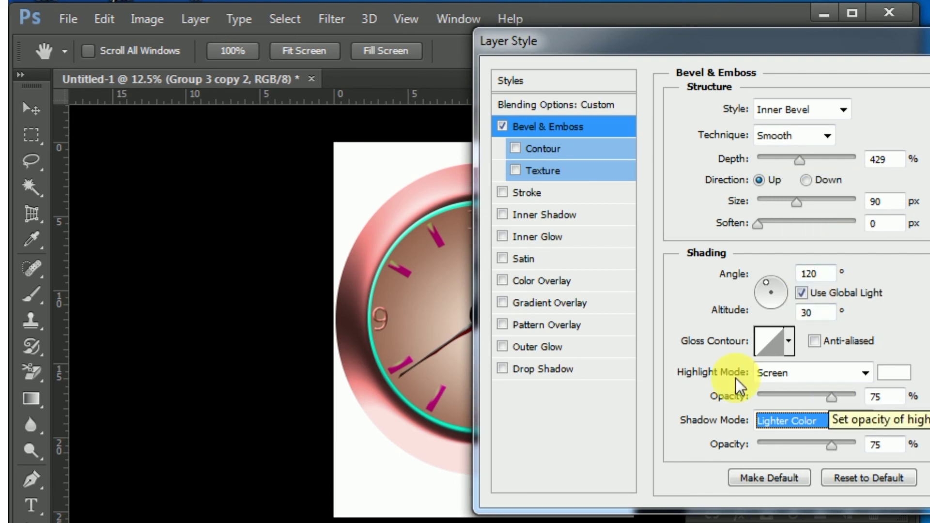
click(856, 419)
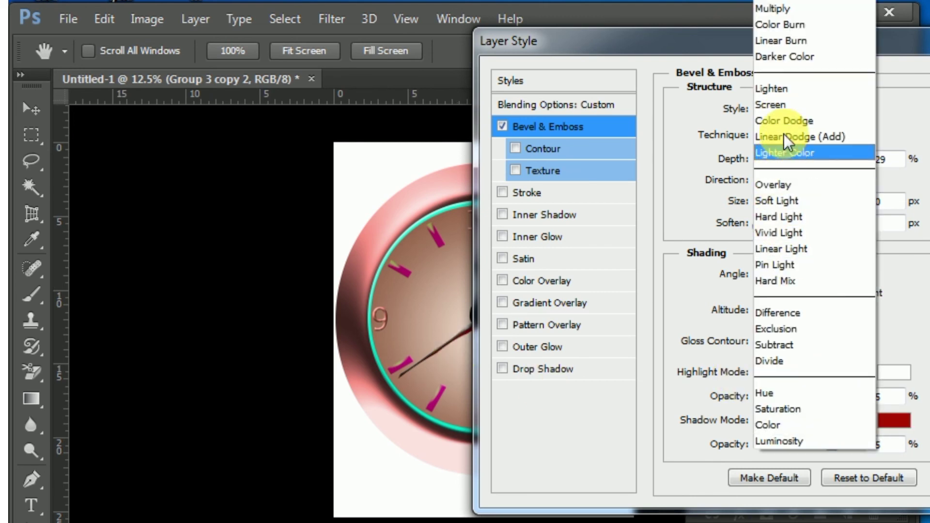
click(797, 24)
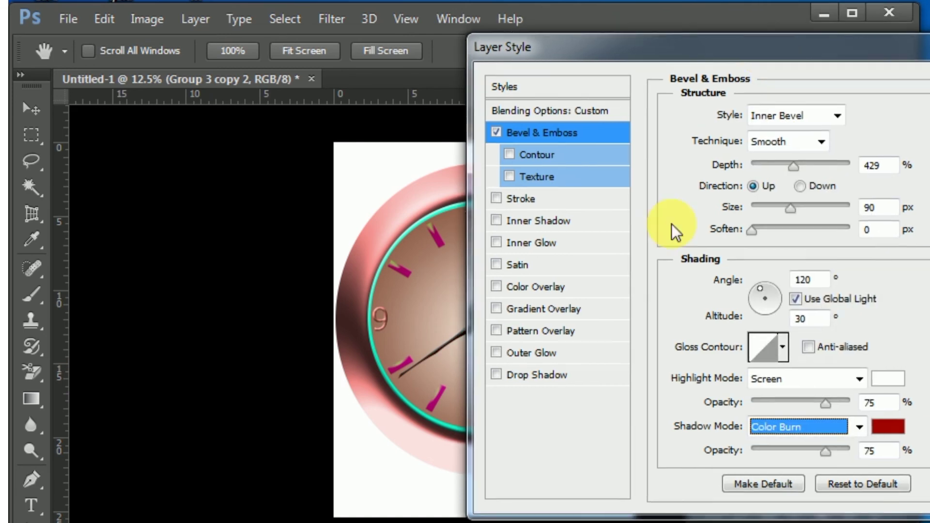
mouse_move(768, 36)
mouse_down()
mouse_move(600, 475)
mouse_move(564, 411)
mouse_up()
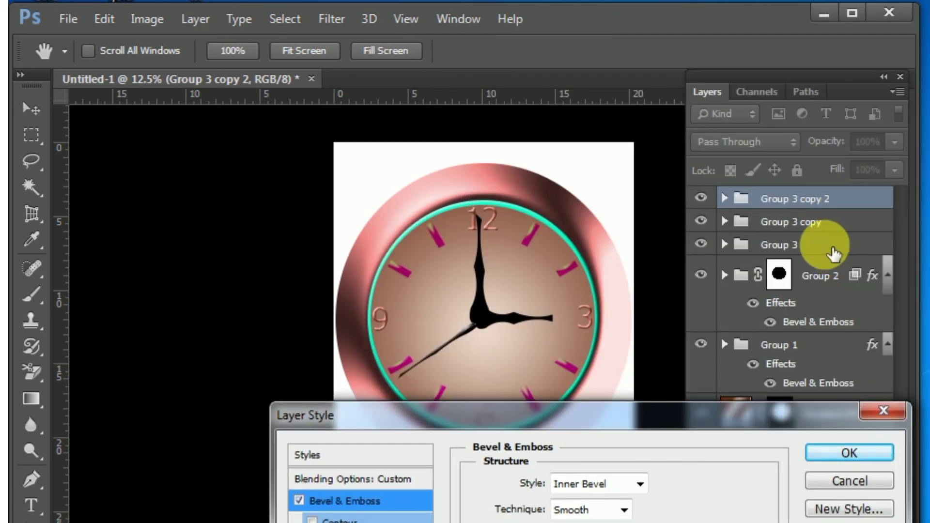
click(878, 458)
Group the three clock hands and set the new group's opacity to 95% and fill opacity to 97%
shift+click(821, 286)
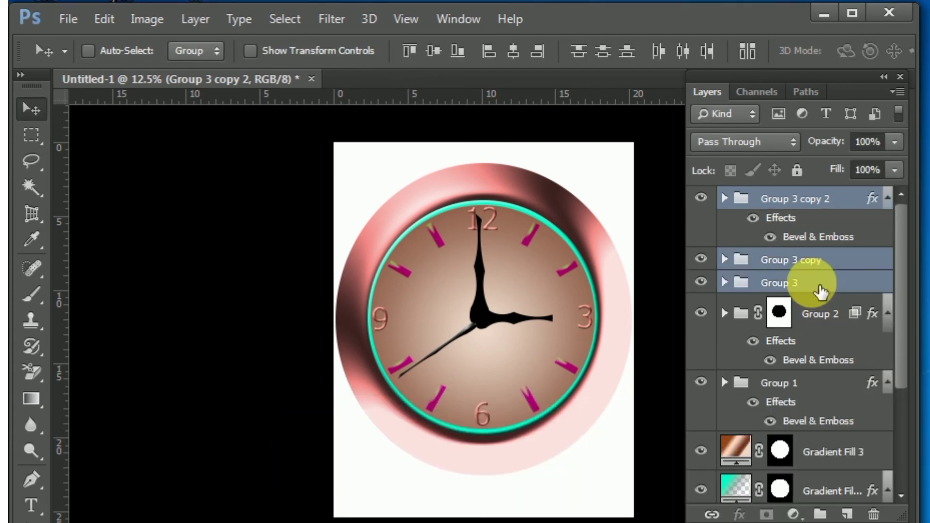
key(ctrl+g)
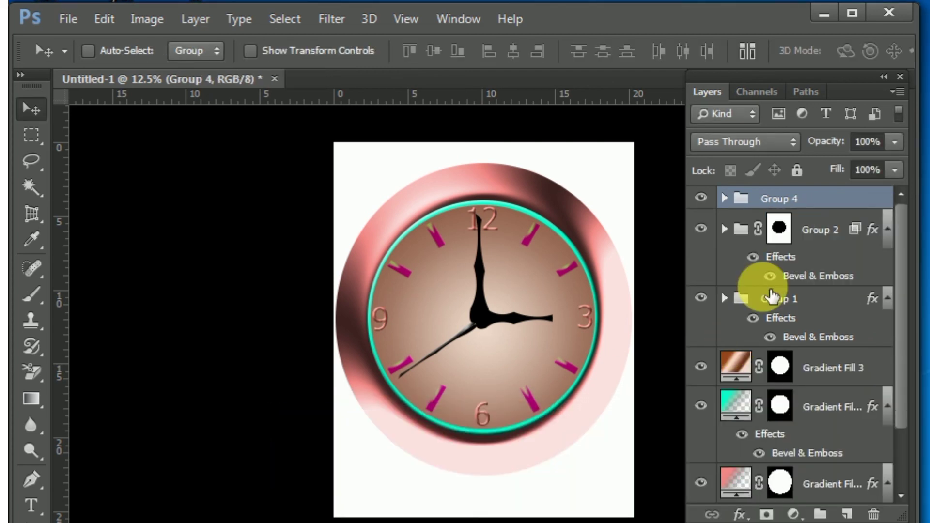
double_click(775, 206)
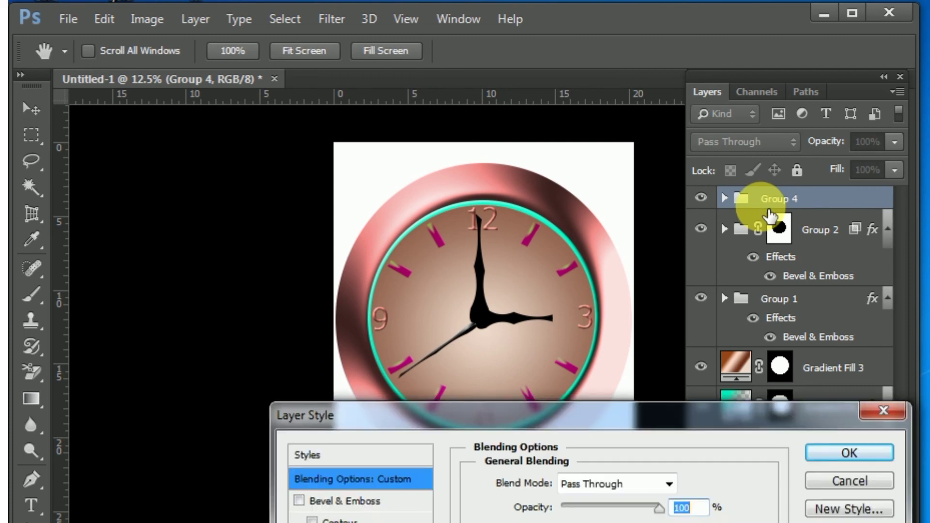
drag(472, 412, 491, 346)
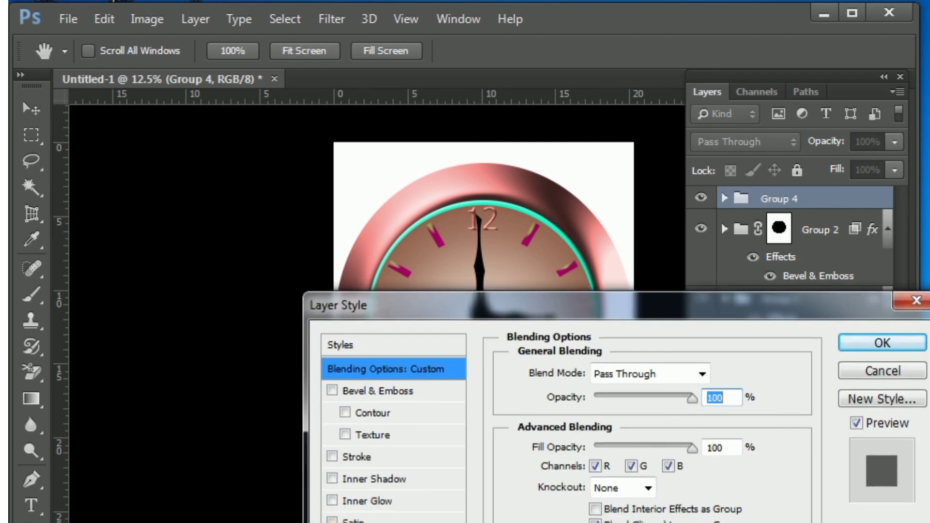
drag(568, 303, 573, 355)
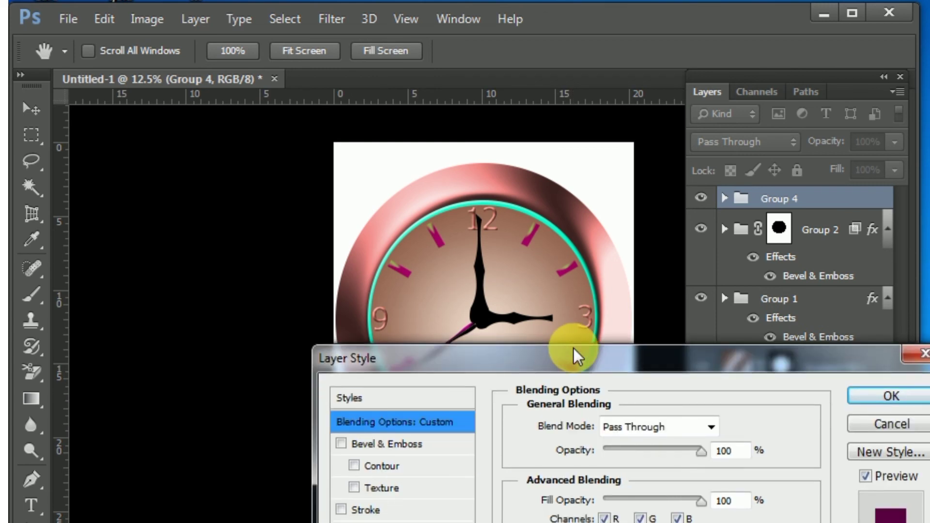
drag(697, 458, 629, 451)
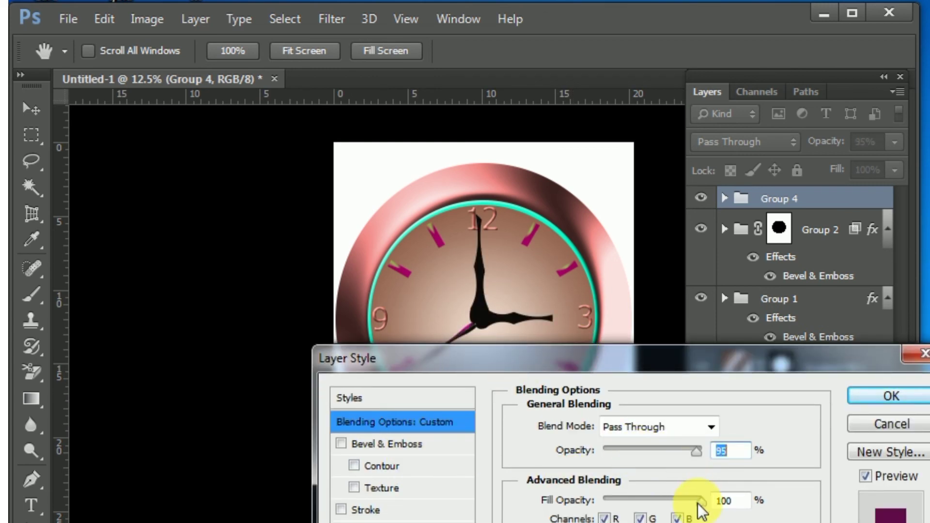
drag(697, 503, 696, 501)
Try excluding the blue, green and red channels one after another from the hands group's advanced blending
click(677, 518)
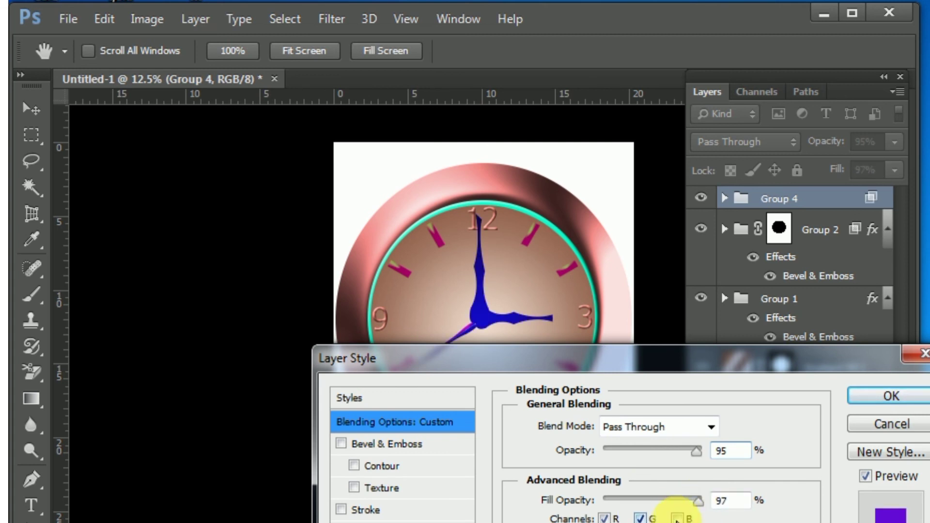
click(677, 518)
click(639, 518)
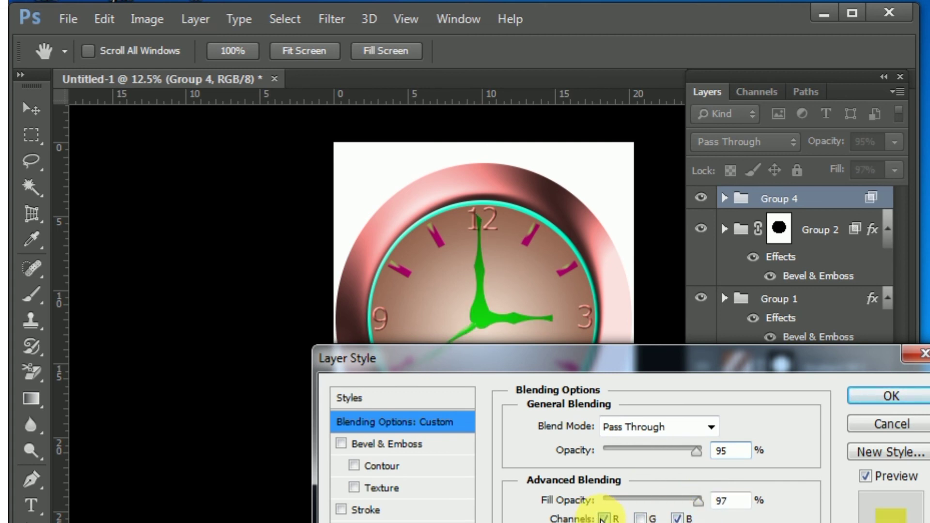
click(603, 518)
click(639, 519)
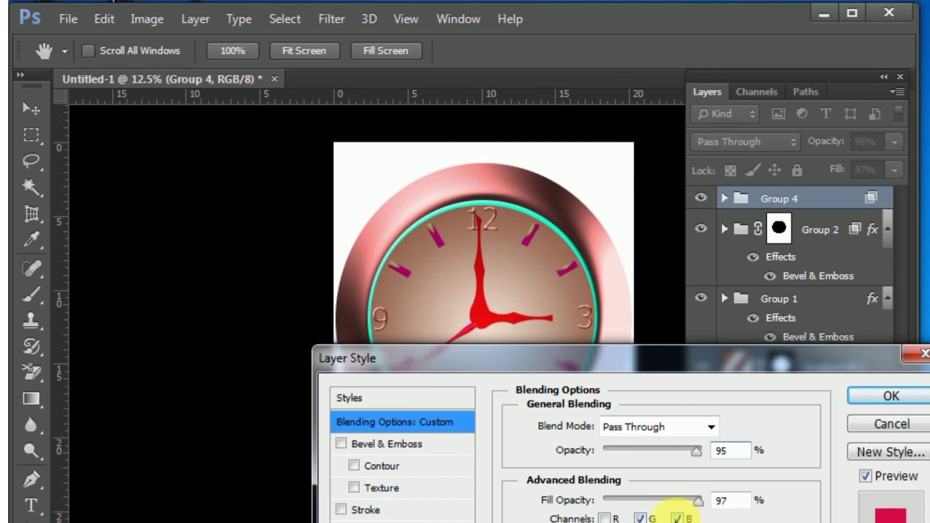
click(677, 519)
click(603, 518)
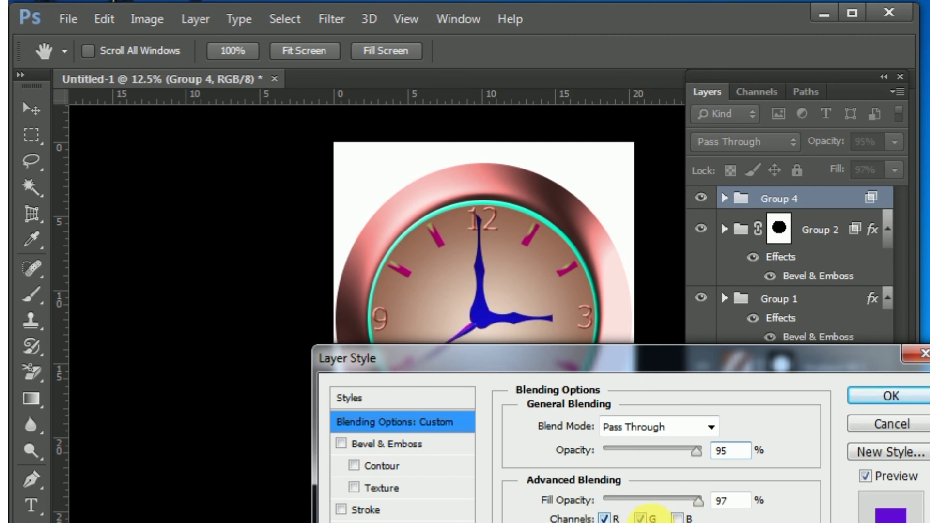
click(676, 518)
click(640, 518)
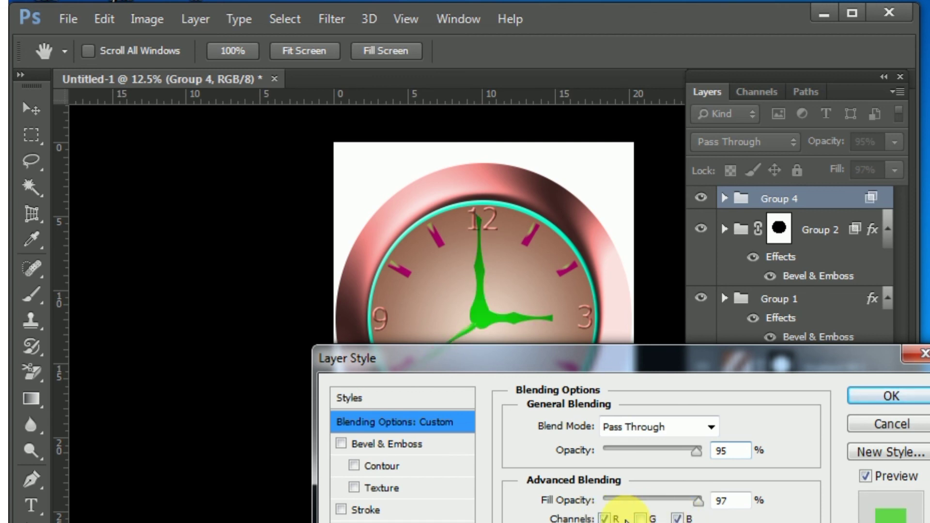
click(640, 518)
click(677, 518)
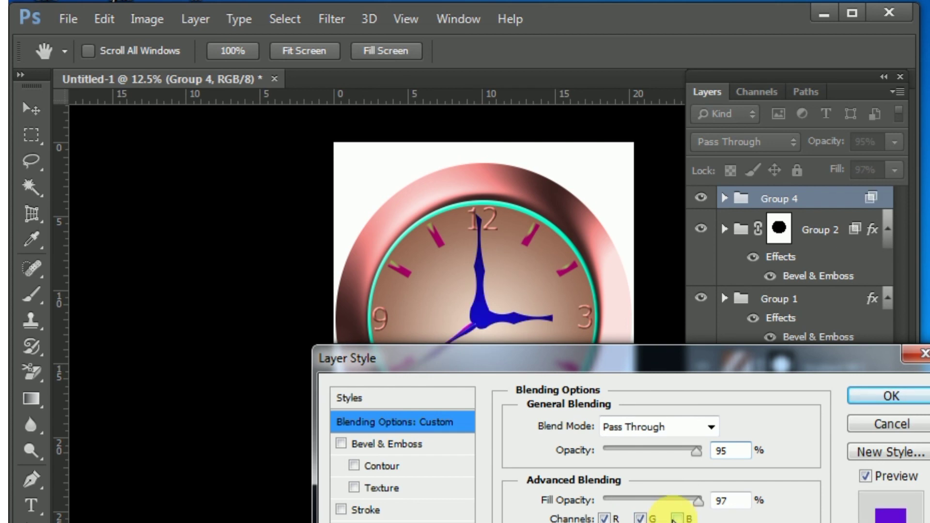
Add a Bevel & Emboss effect to the hands' group with Chisel Hard technique, 1000% depth and 180 px size
click(373, 444)
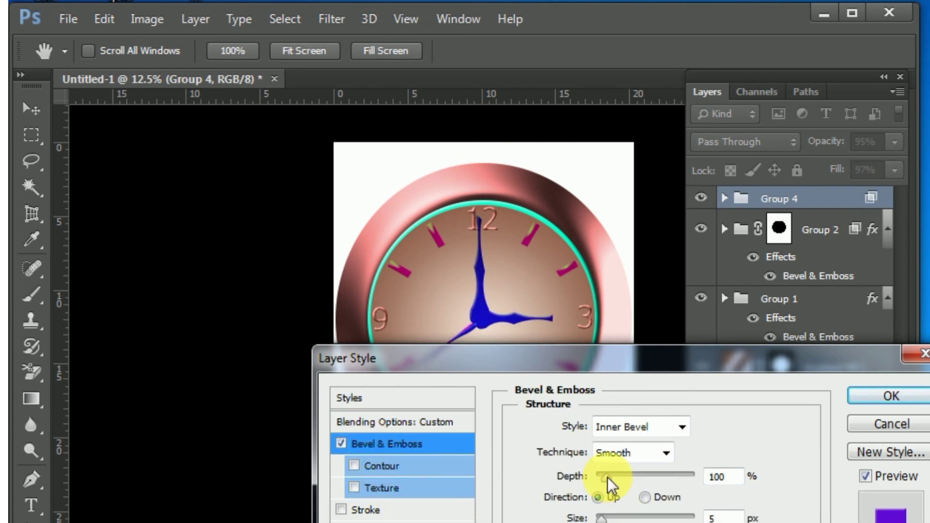
drag(606, 477, 675, 482)
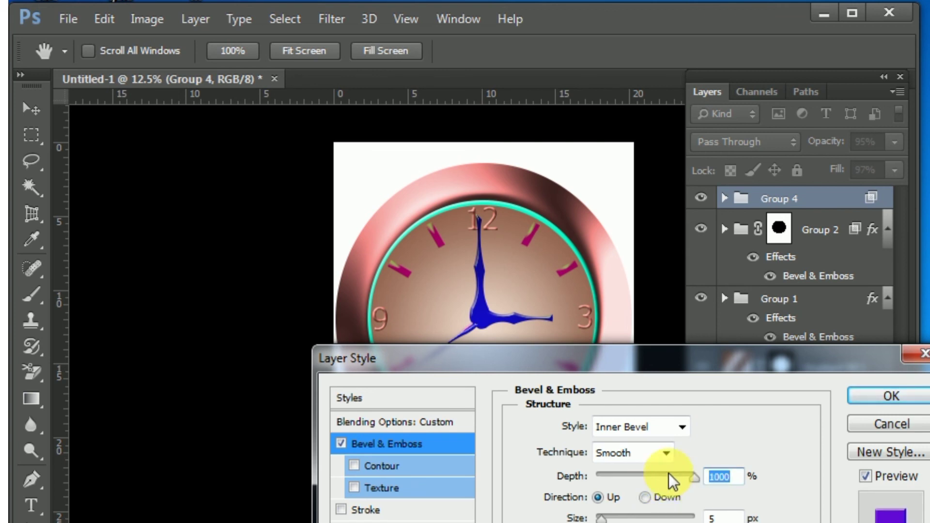
click(664, 452)
click(659, 495)
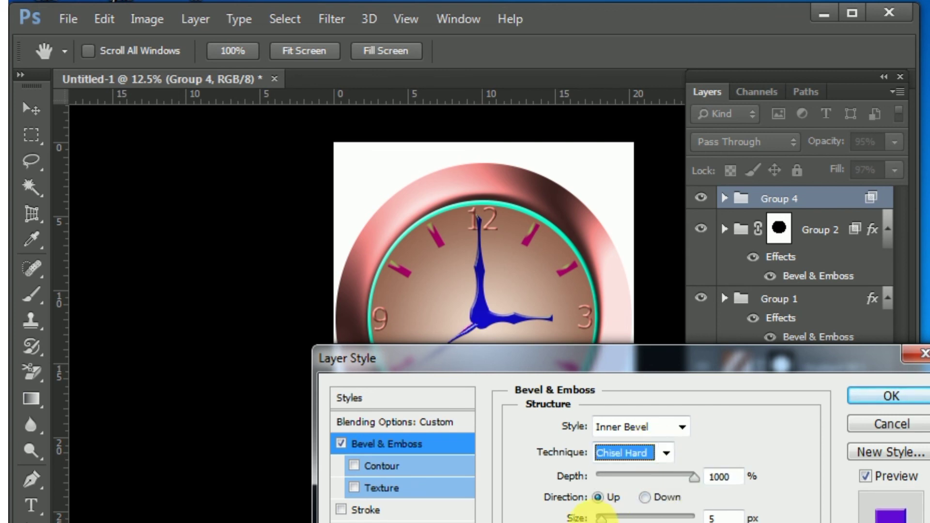
drag(633, 519, 668, 519)
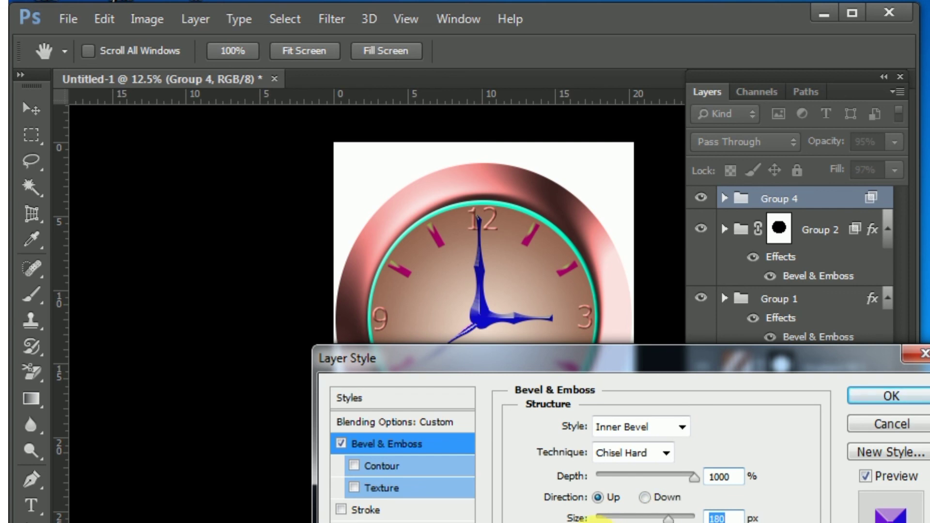
drag(660, 369, 650, 446)
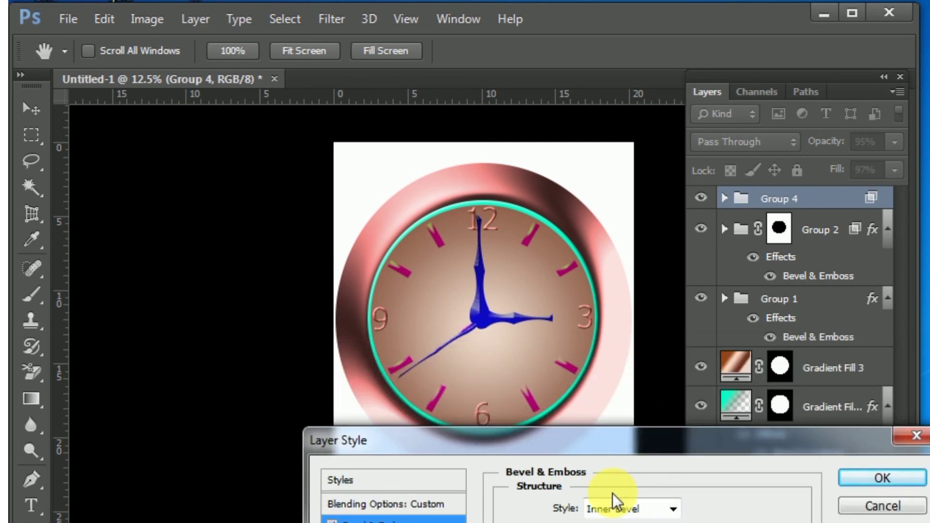
drag(639, 443, 629, 357)
Enable all three colour channels in the hands group's blending options and apply the layer style with a Color Overlay
click(368, 417)
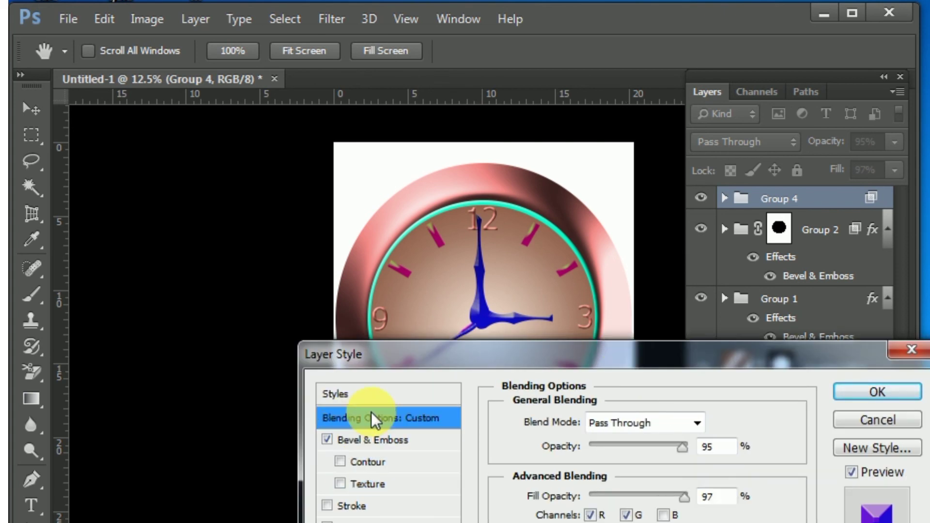
click(661, 516)
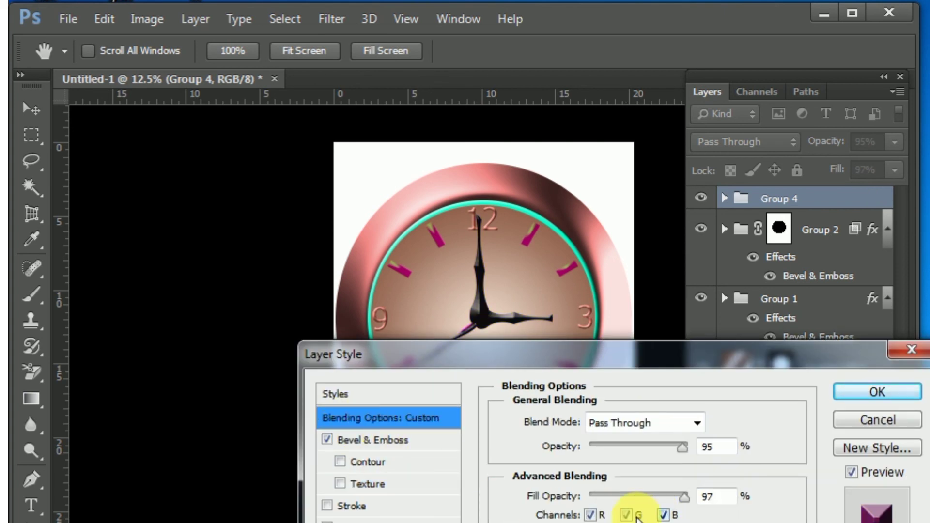
click(590, 515)
click(626, 514)
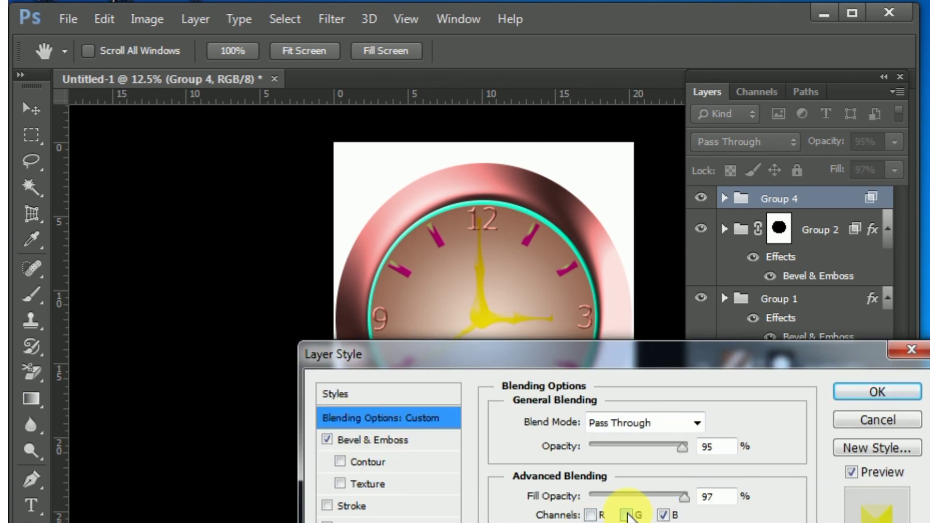
click(625, 516)
click(590, 516)
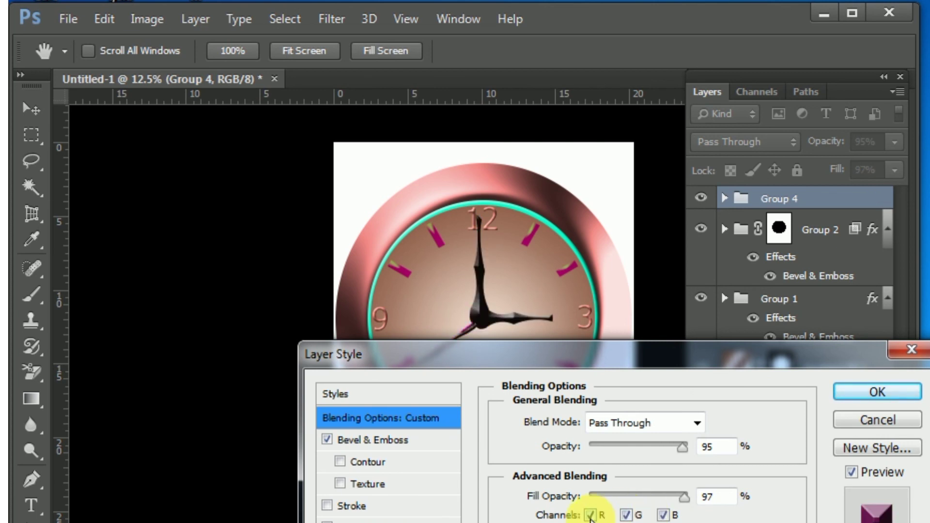
drag(666, 355, 579, 445)
click(787, 485)
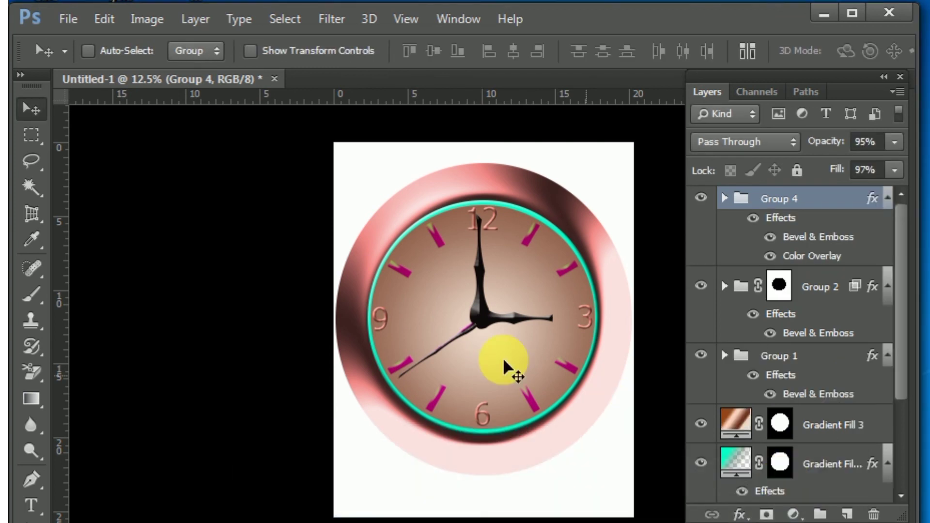
Add a new layer and draw a small round selection with the Elliptical Marquee on the upper-left part of the clock's ring
click(845, 512)
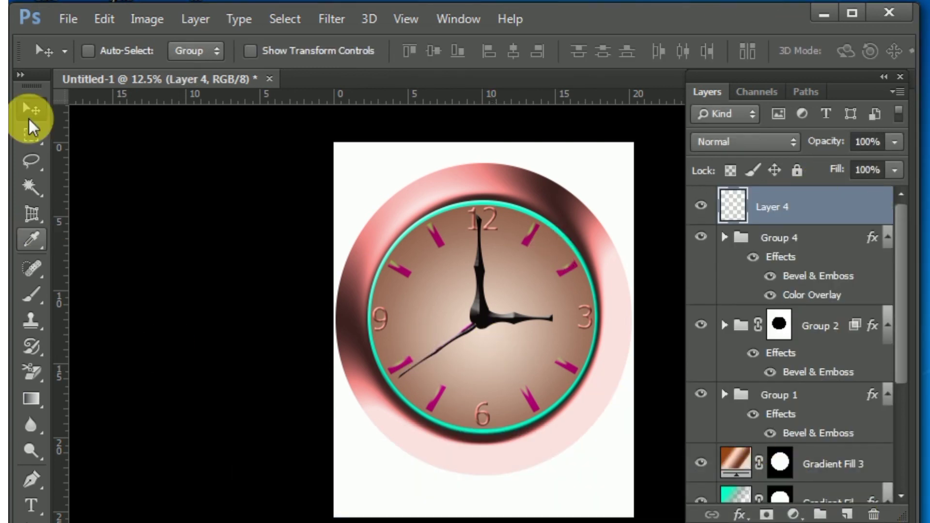
click(31, 135)
right_click(42, 148)
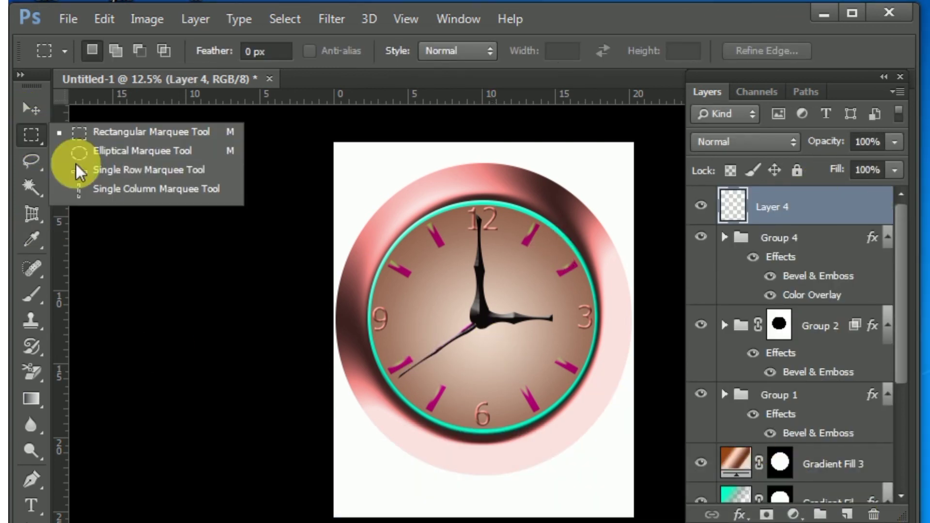
click(78, 151)
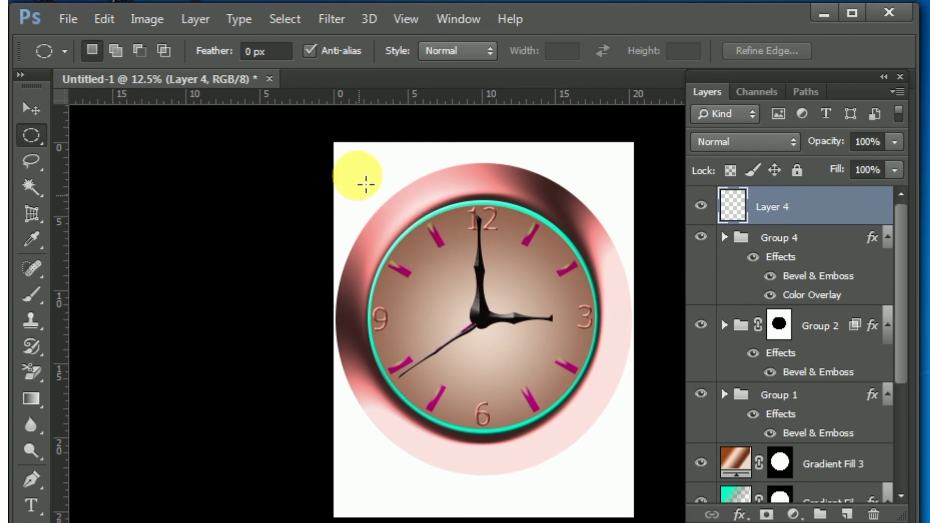
mouse_move(357, 173)
mouse_down()
mouse_move(384, 197)
mouse_move(365, 202)
mouse_move(410, 216)
mouse_up()
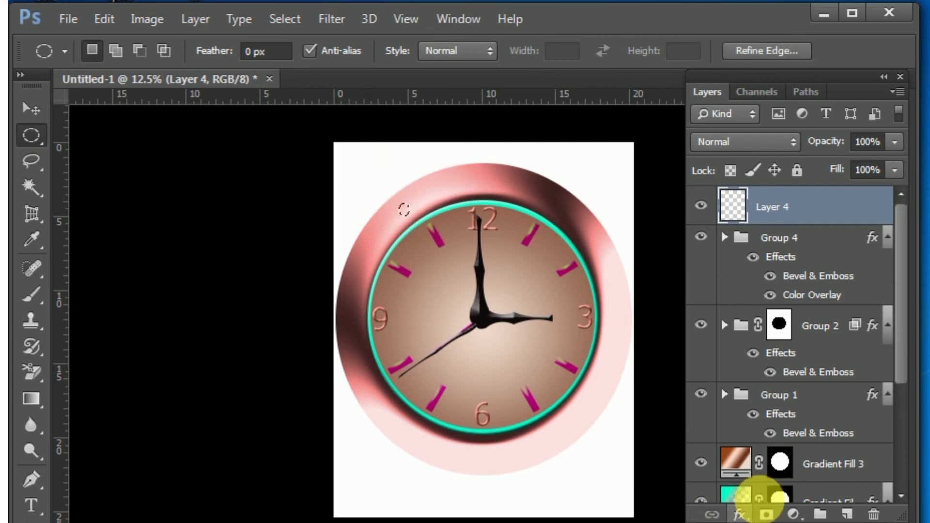
Fill the small round selection with a pale yellow Solid Color fill layer
click(793, 513)
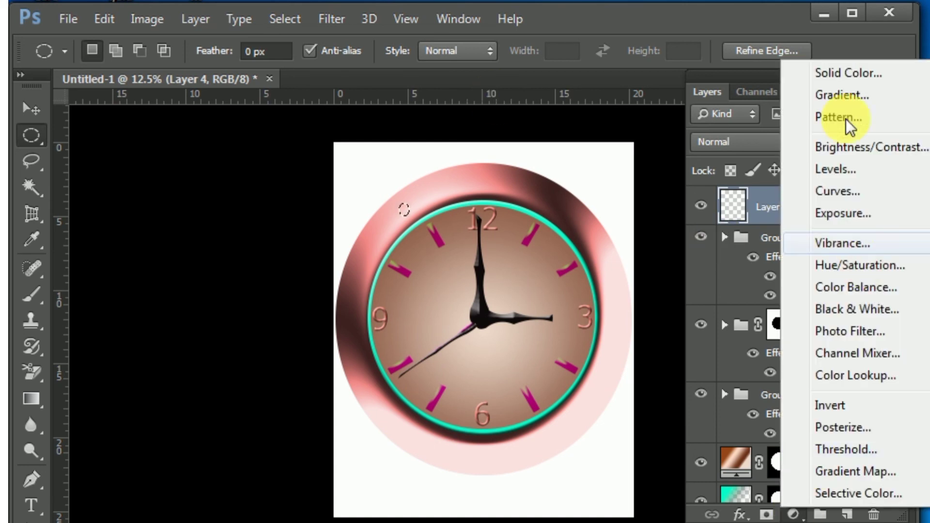
click(825, 68)
drag(602, 94, 640, 345)
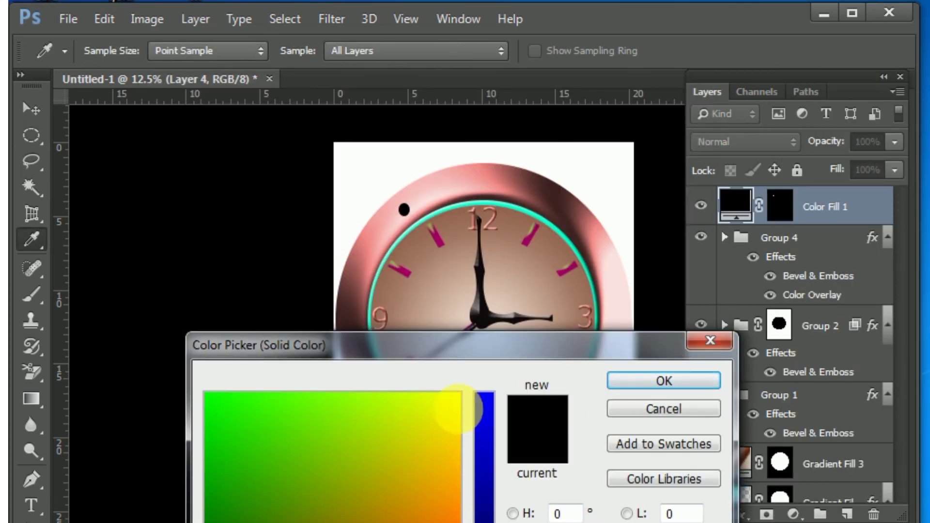
click(453, 406)
click(488, 415)
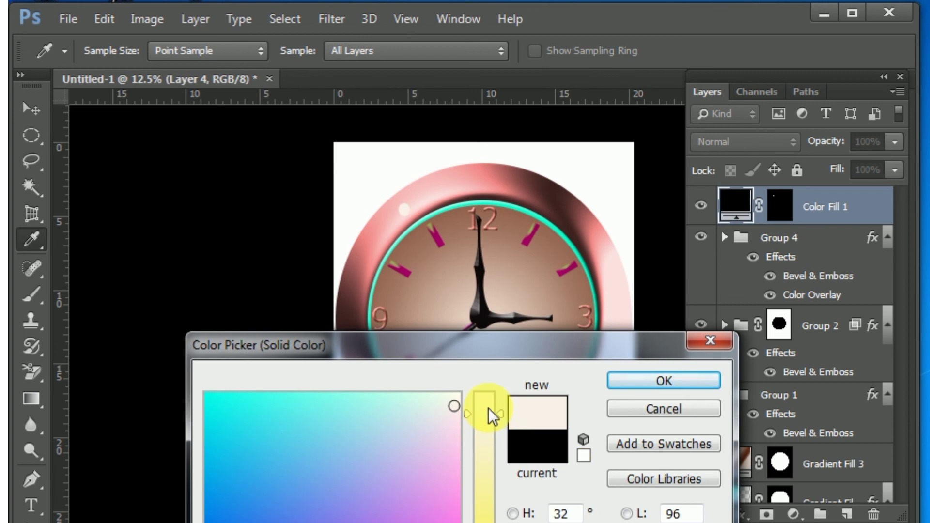
click(485, 444)
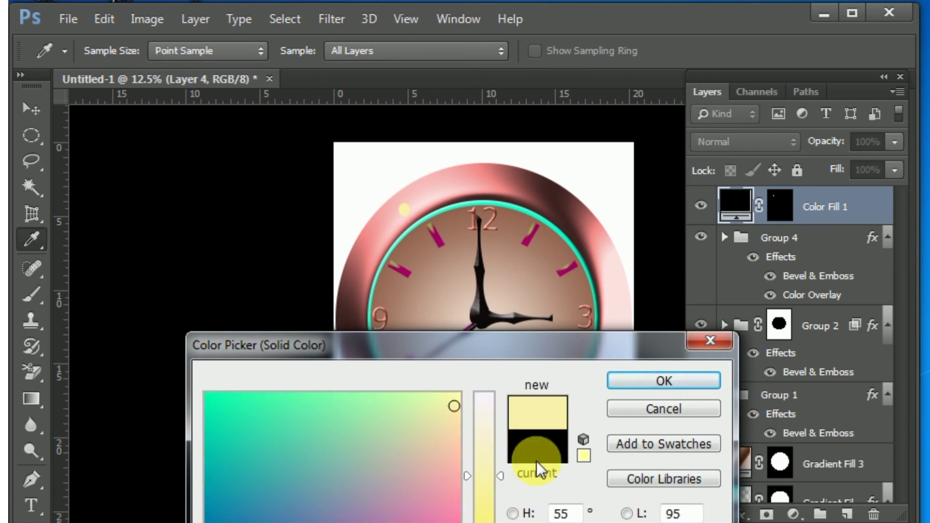
click(662, 381)
Move the pale yellow dot onto the point where the hands meet at the dial's centre
key(m)
click(46, 111)
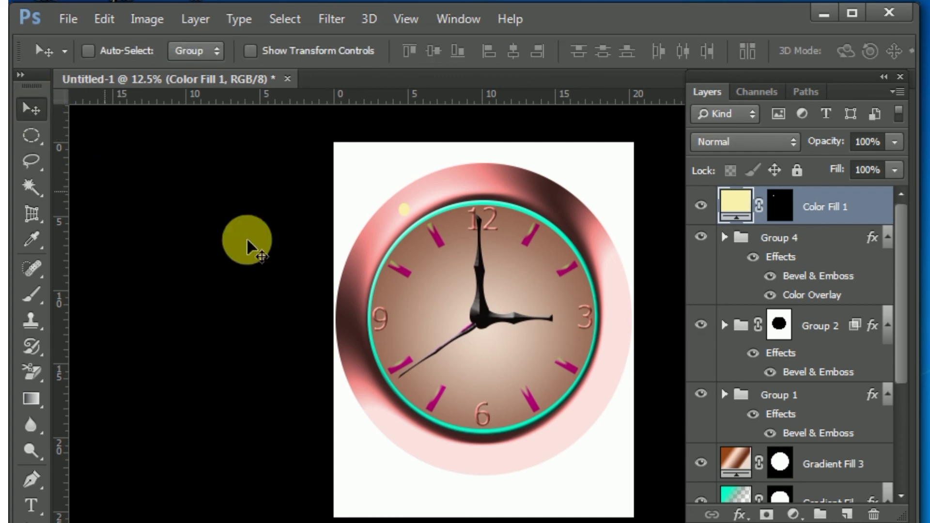
drag(426, 245, 502, 358)
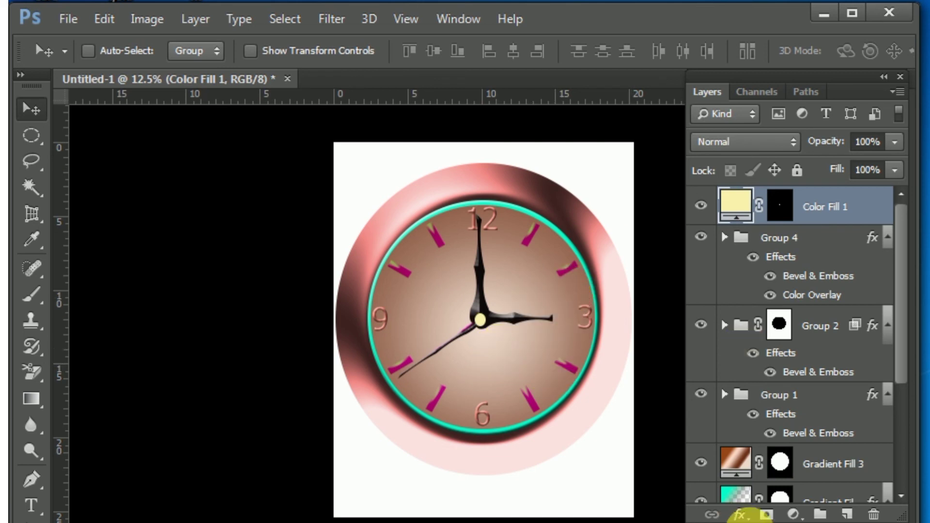
Add a Bevel & Emboss effect to the centre dot with the Chisel Soft technique and a strongly increased depth
click(739, 514)
click(779, 304)
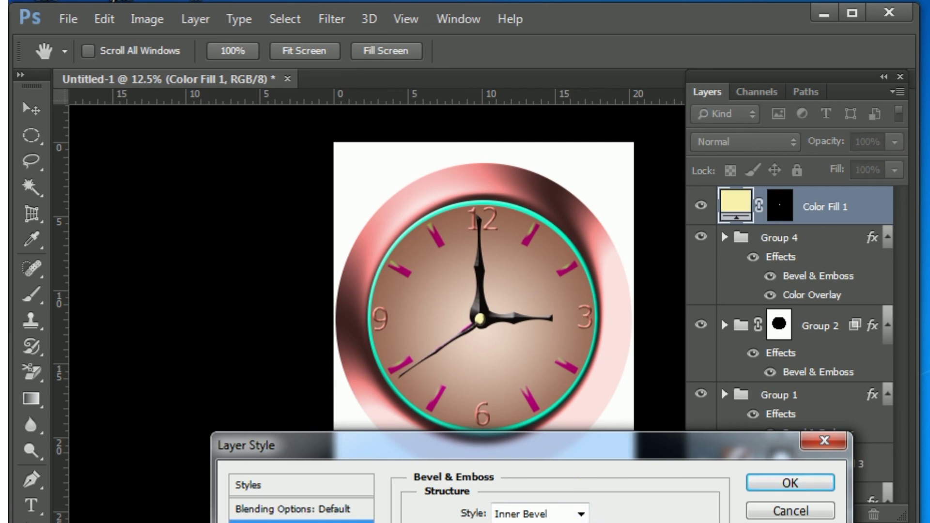
drag(601, 447, 615, 381)
drag(515, 522, 598, 522)
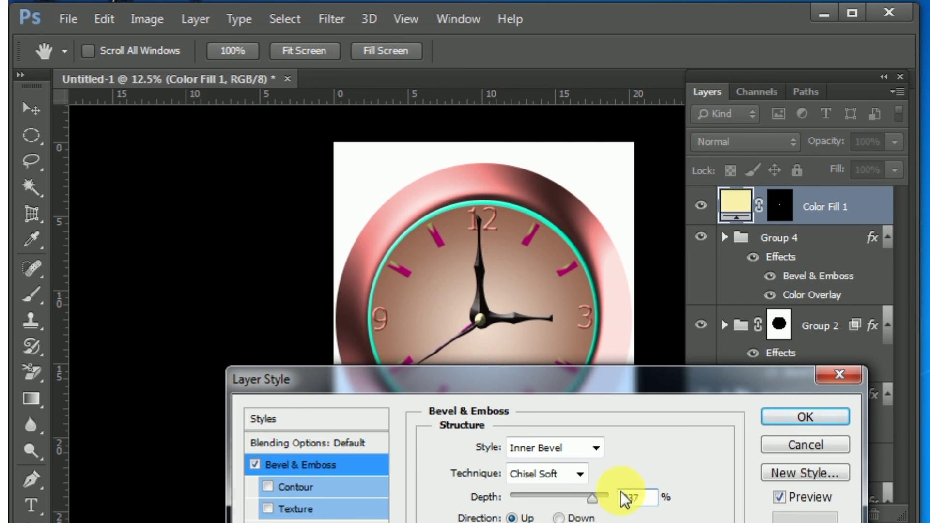
click(805, 416)
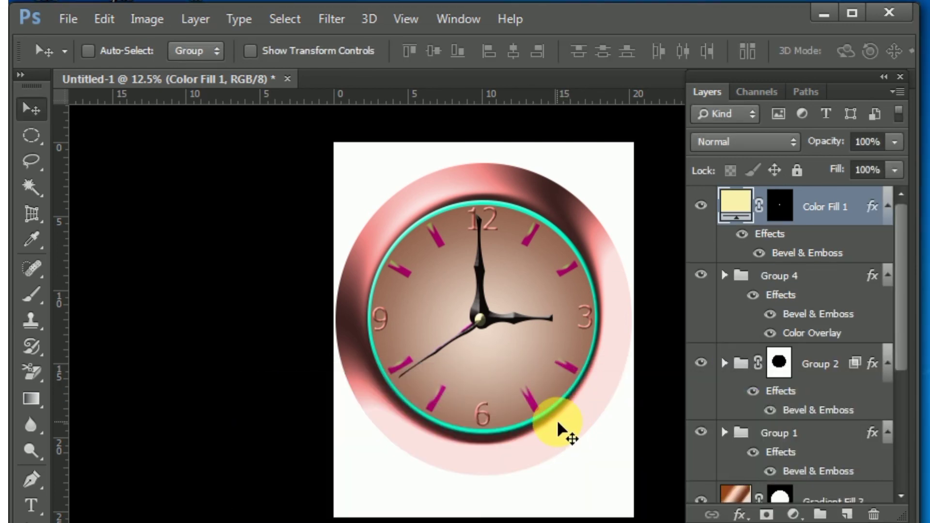
Group all the clock layers above the Background, and check the clock by briefly hiding the Background
drag(901, 234, 893, 364)
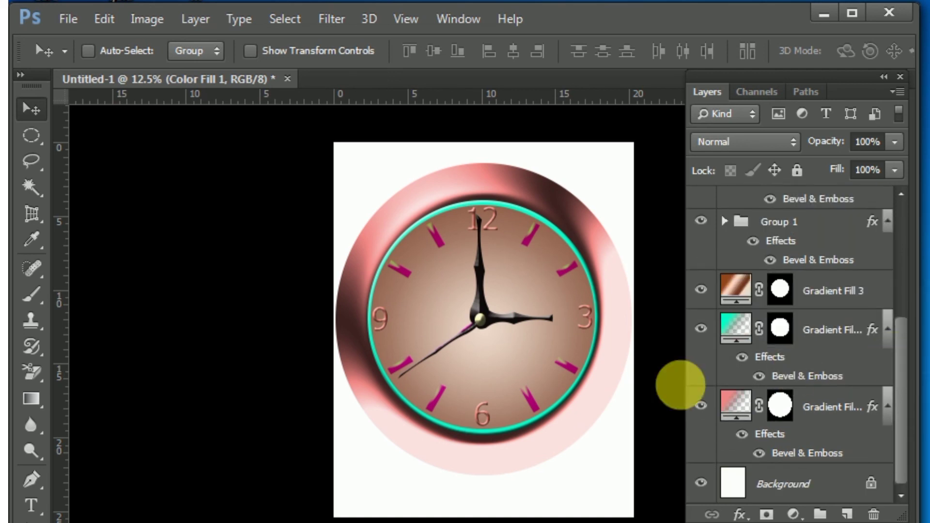
shift+click(823, 411)
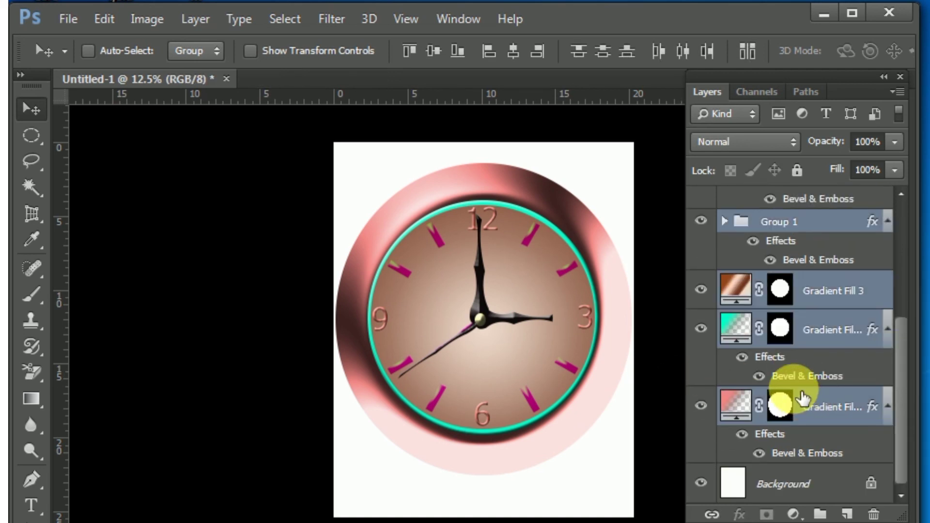
key(ctrl+g)
click(700, 229)
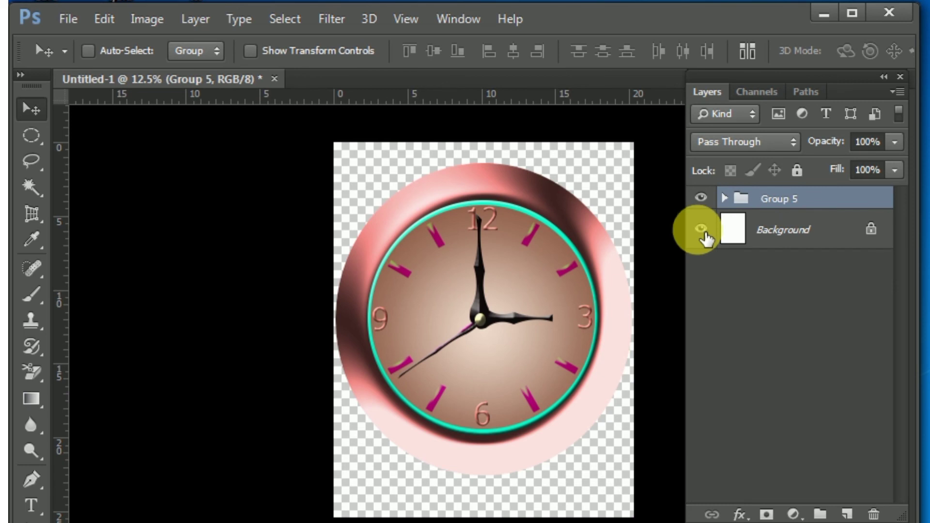
click(702, 230)
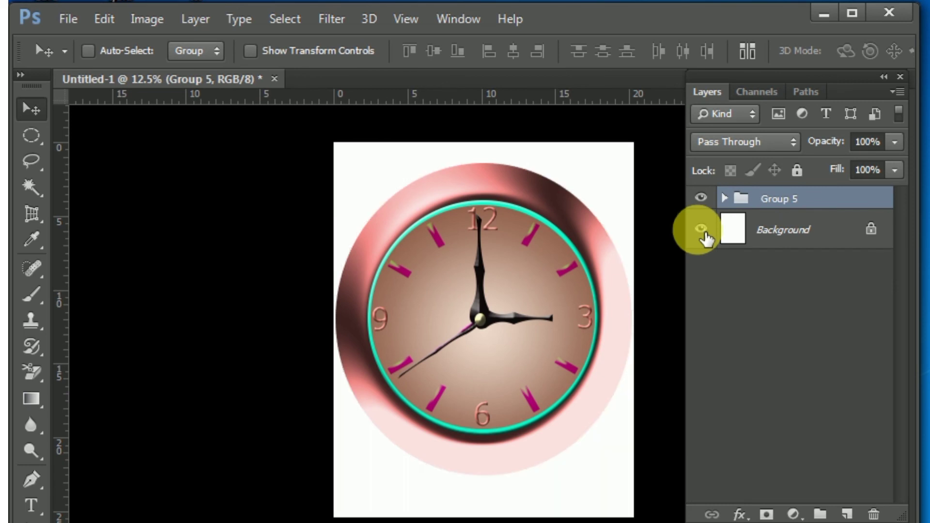
Add a bright green Solid Color fill layer directly above the Background, behind the clock
click(733, 238)
click(793, 513)
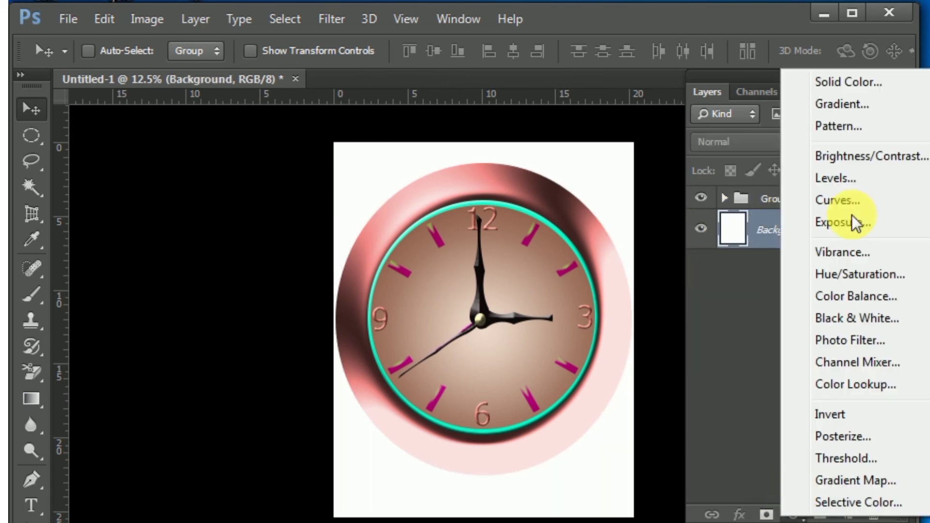
click(850, 85)
click(432, 422)
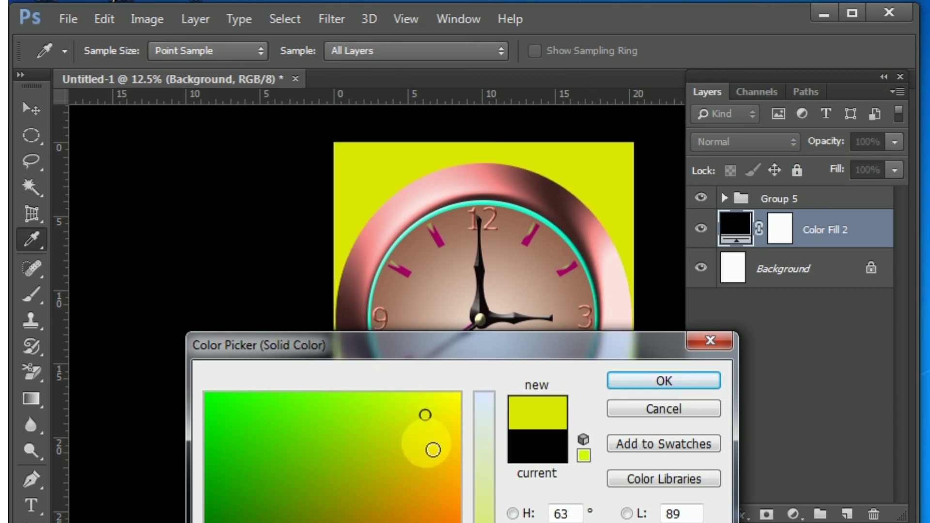
click(353, 513)
drag(528, 362, 547, 491)
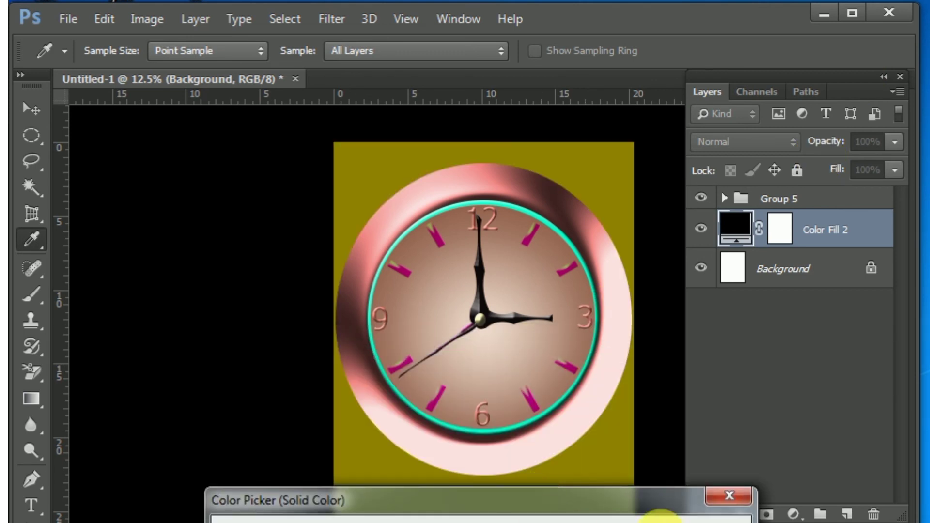
click(432, 522)
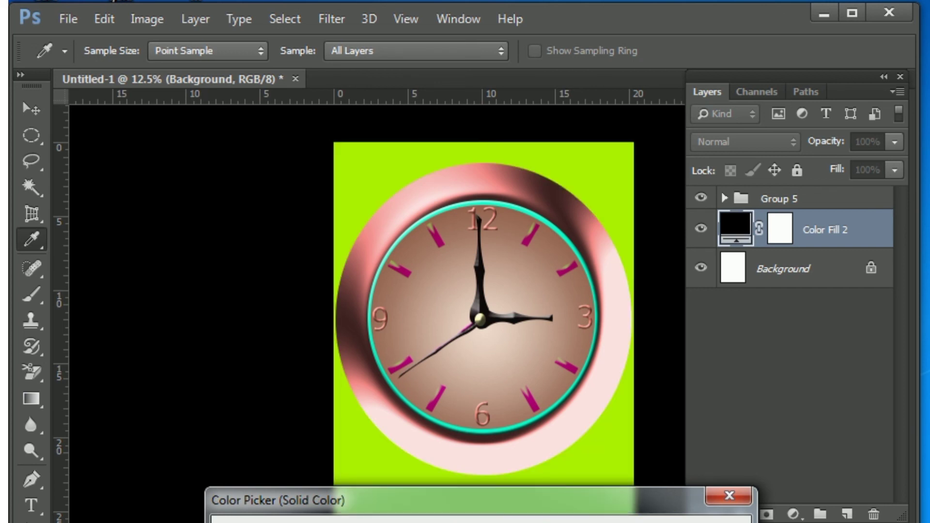
click(496, 522)
click(662, 522)
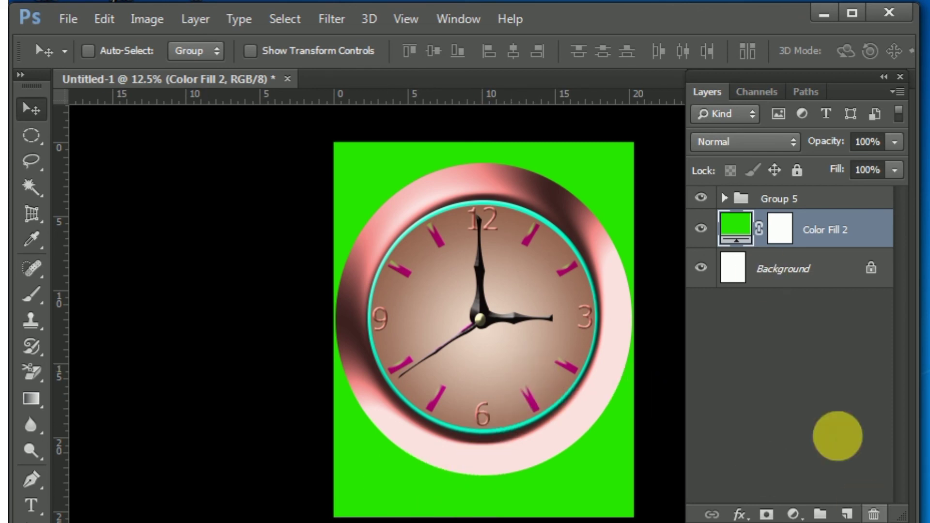
Add a new empty layer above the clock's group
click(797, 196)
click(847, 514)
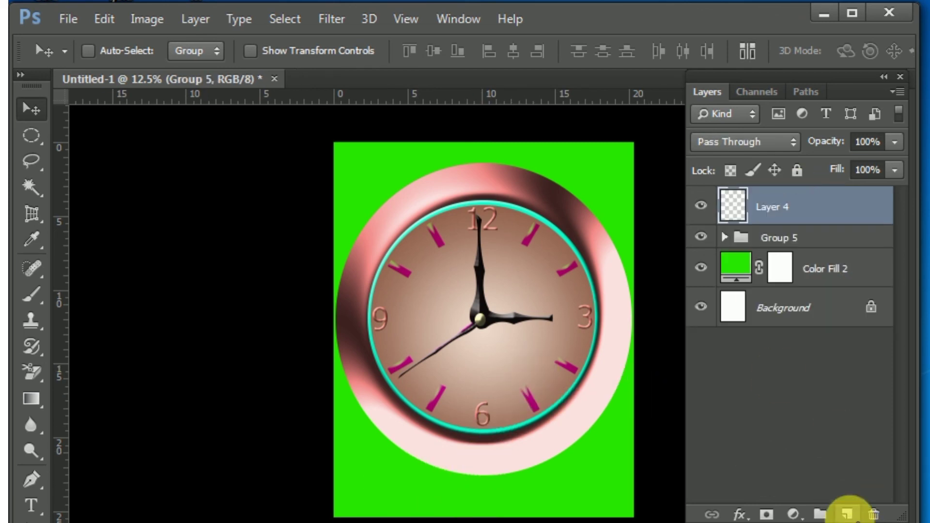